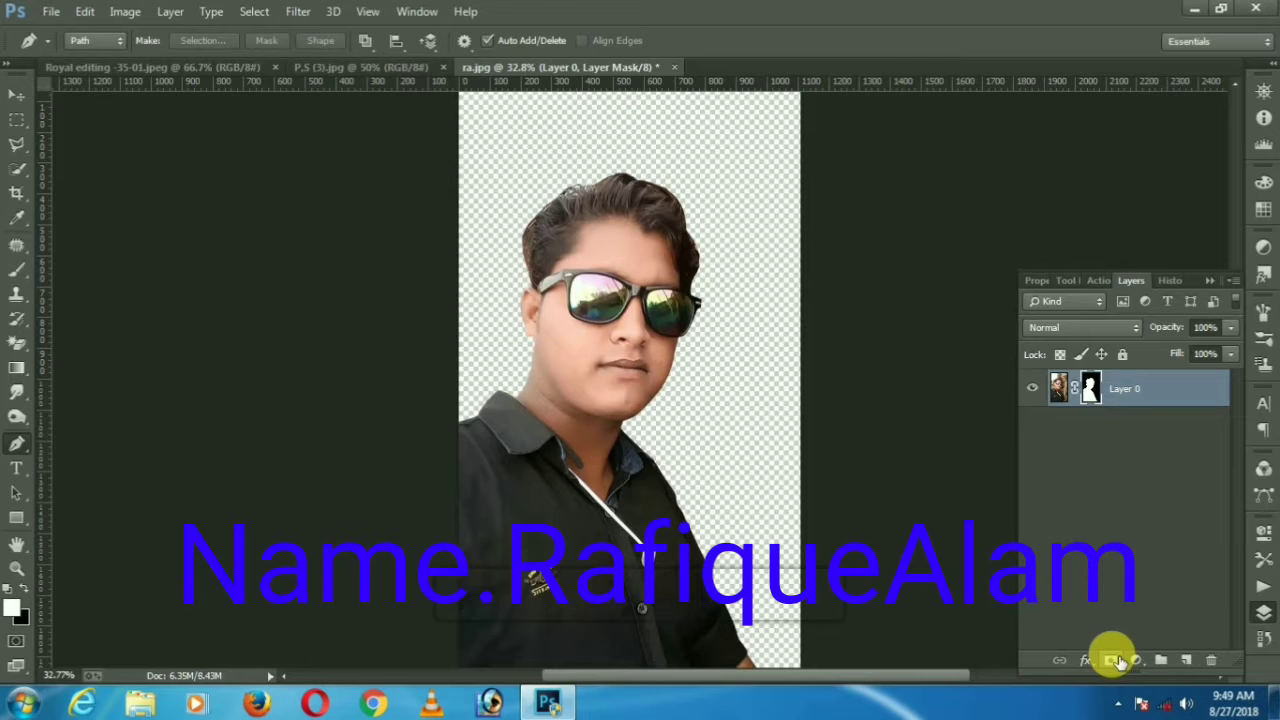
- Open Refine Mask on Layer 0's mask and brush along the upper-left hair edge to refine it
right_click(1090, 389)
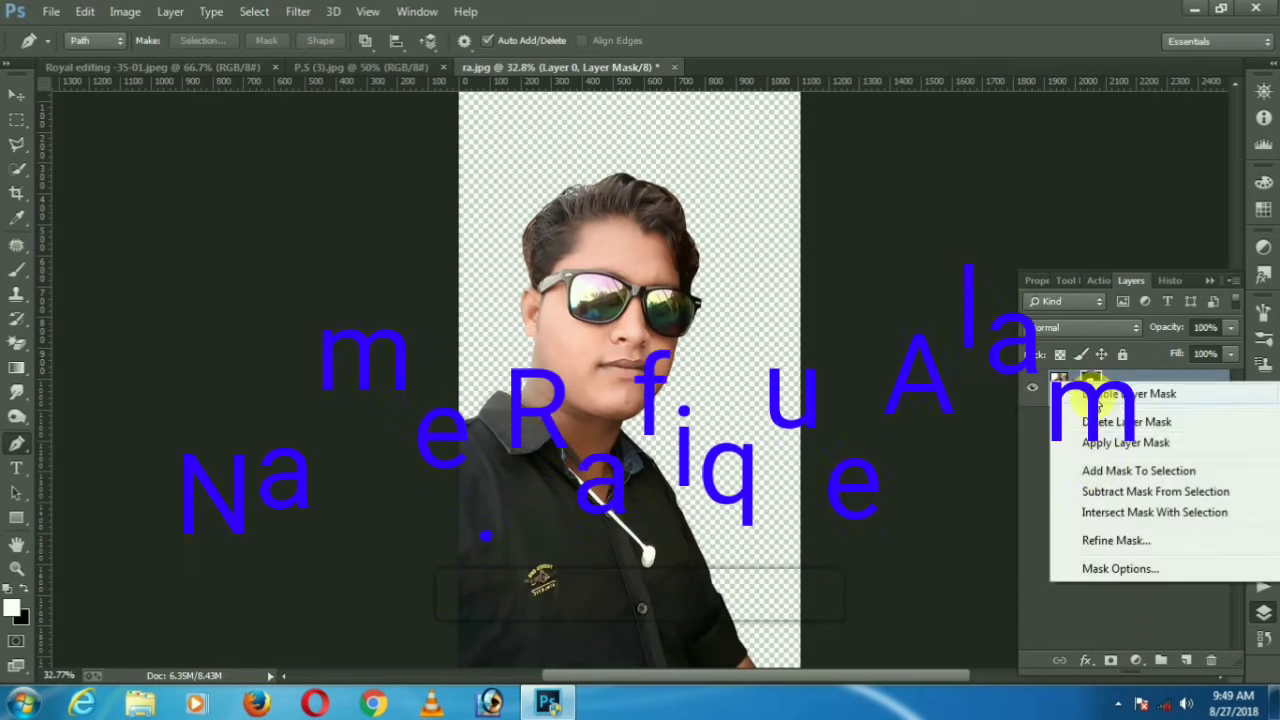
left_click(1100, 540)
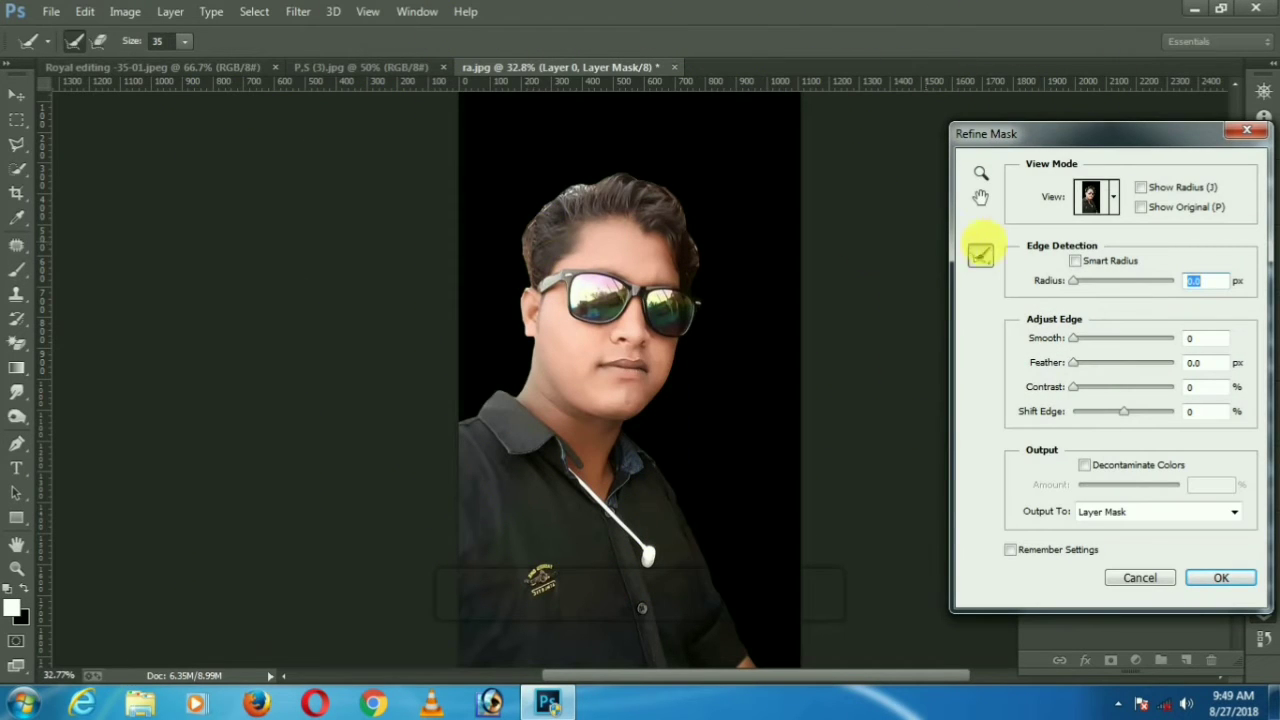
key("ctrl+plus")
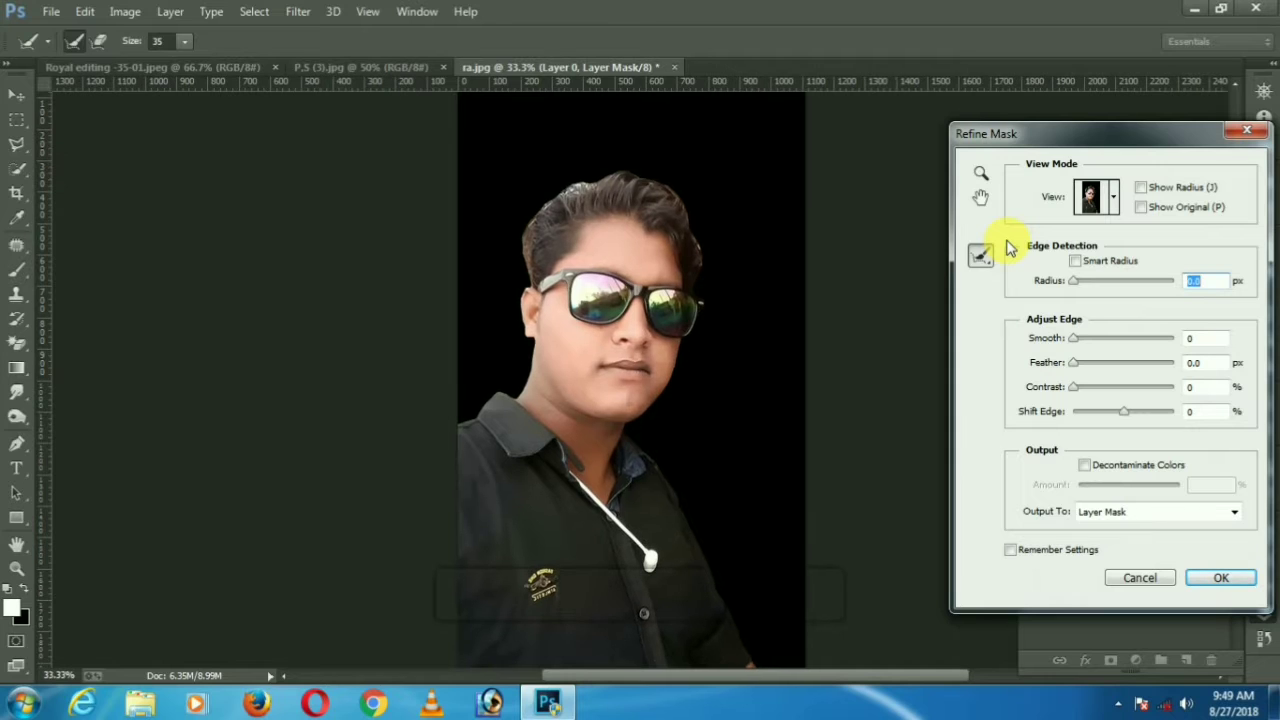
key("ctrl+plus")
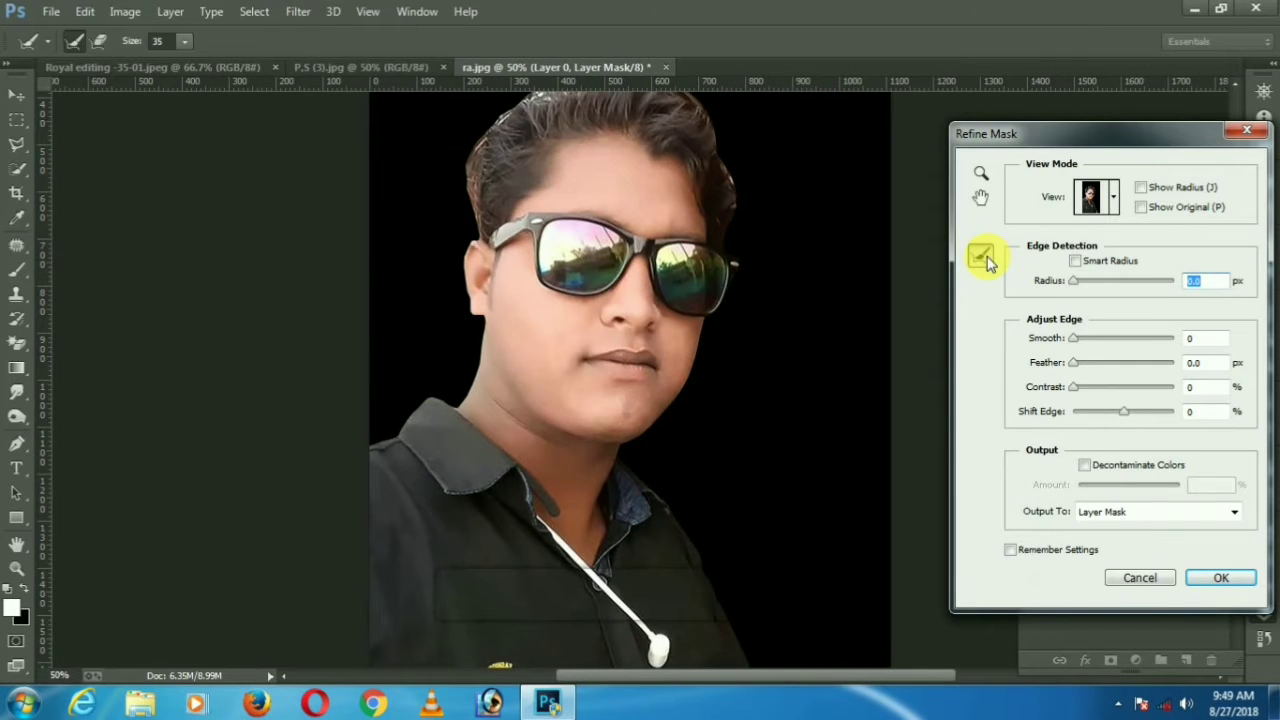
key("ctrl+plus")
left_click_drag(748, 291, 547, 301)
key("ctrl+r")
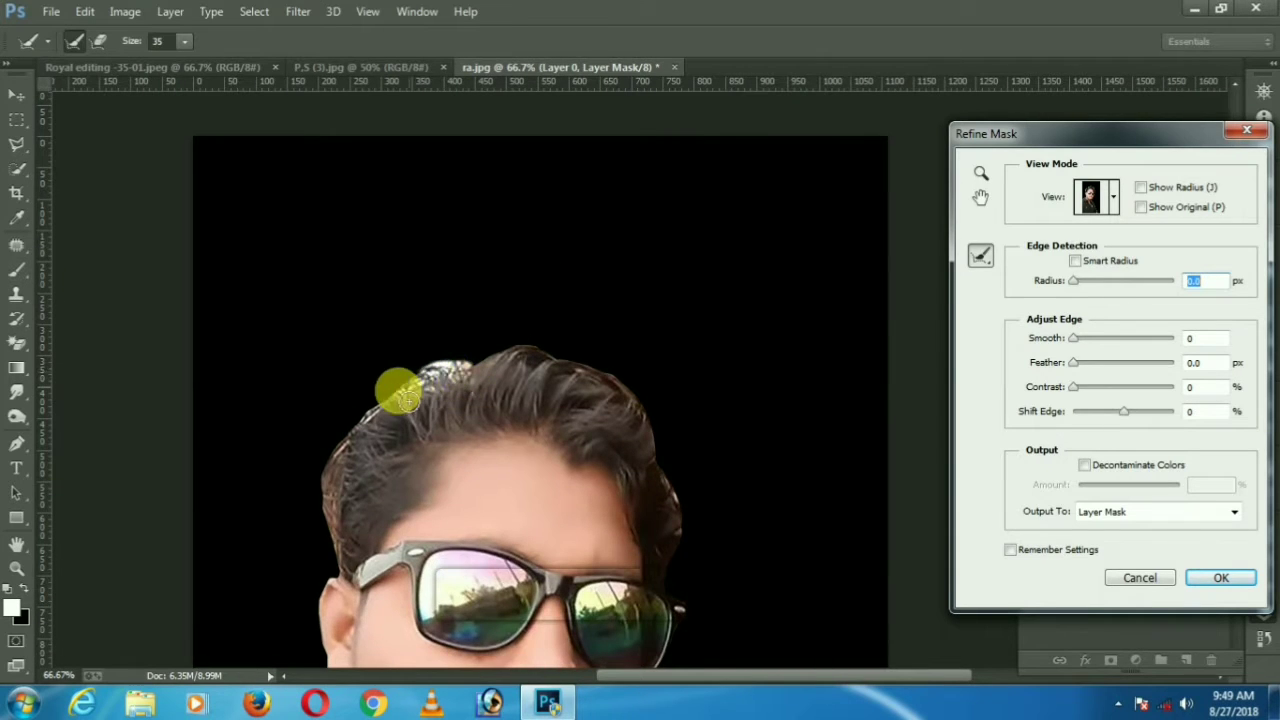
mouse_move(340, 543)
left_mouse_down()
mouse_move(344, 561)
mouse_move(342, 549)
left_mouse_up()
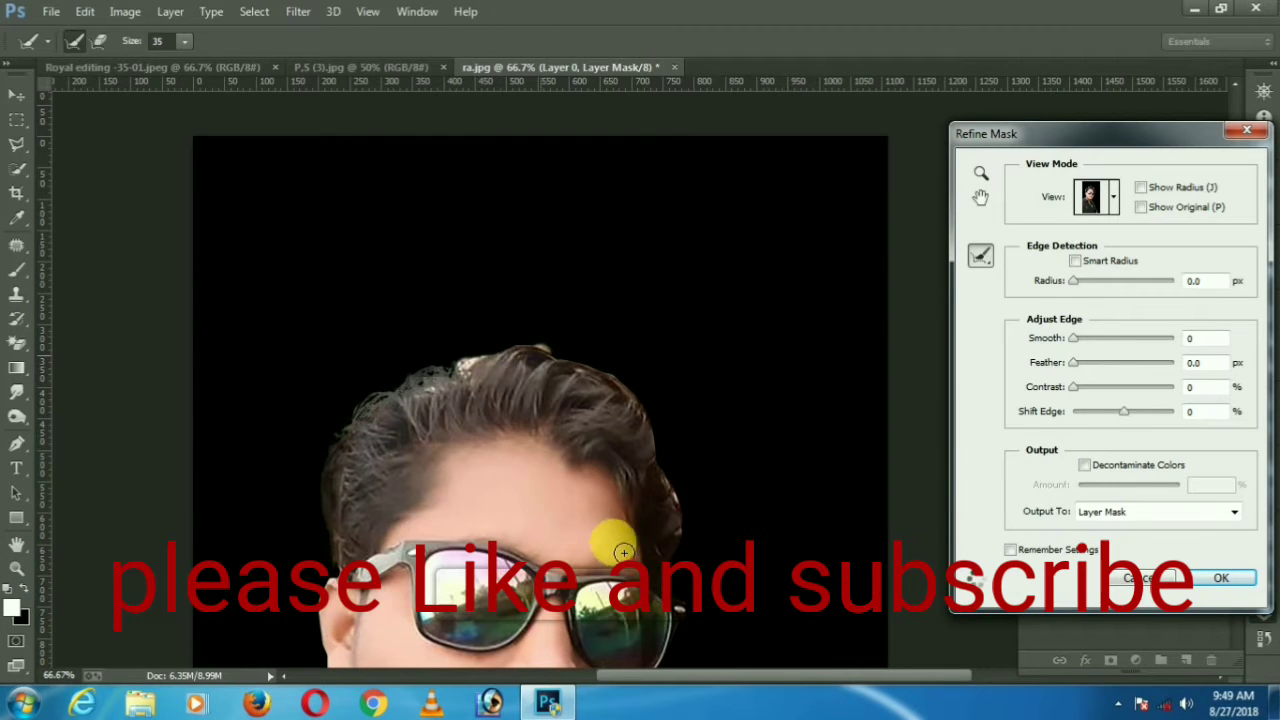
- Brush along the crown and right-hand hair edge down towards the sunglasses to refine the mask there
left_click_drag(609, 486, 563, 441)
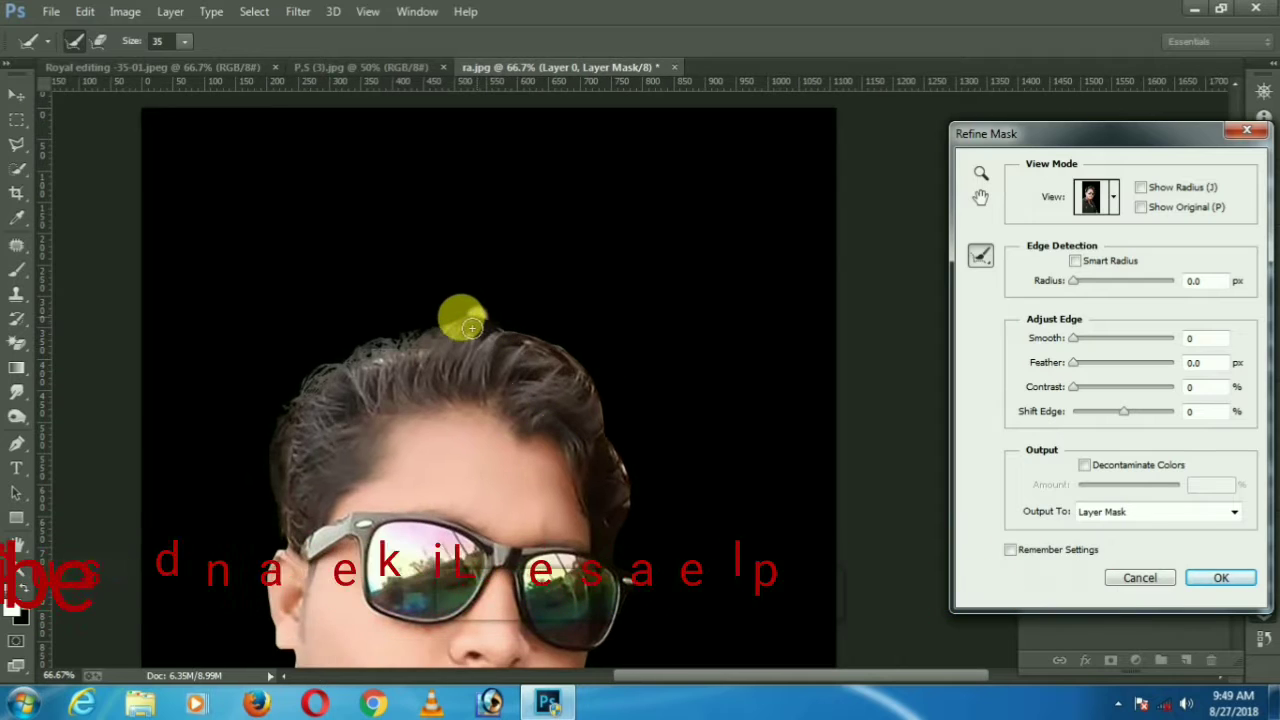
left_click_drag(476, 326, 453, 329)
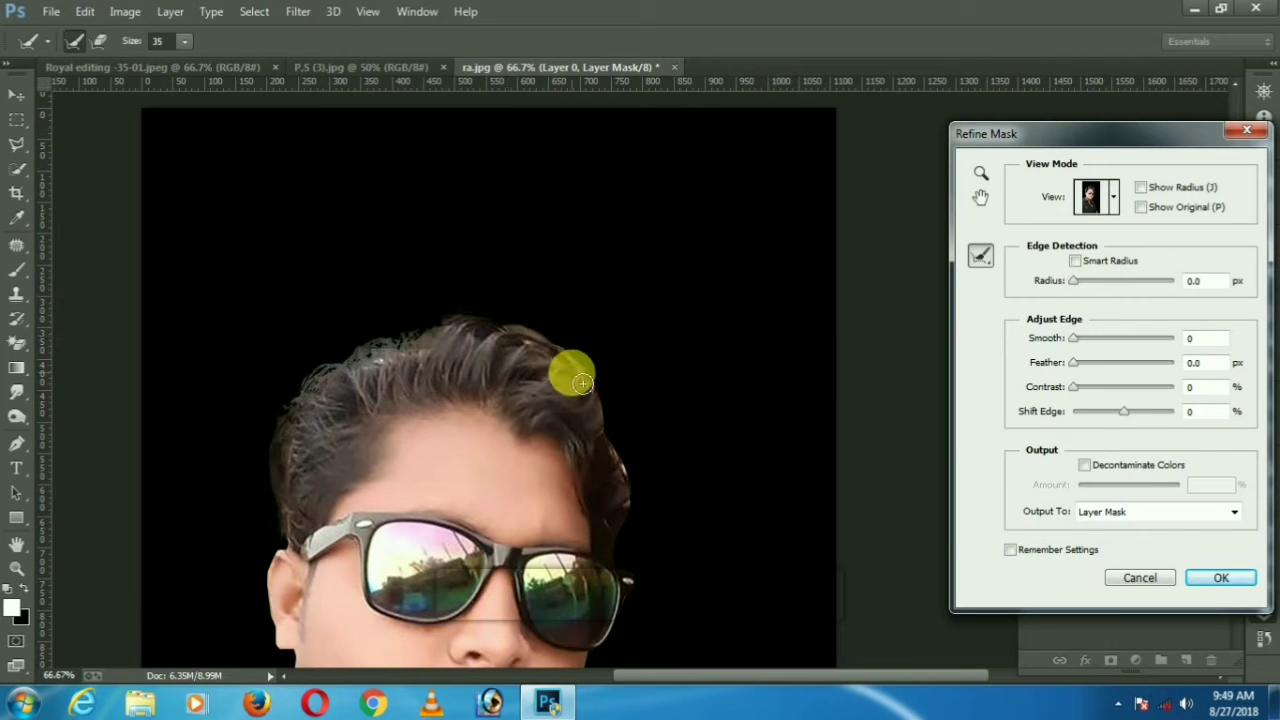
left_click_drag(560, 359, 597, 394)
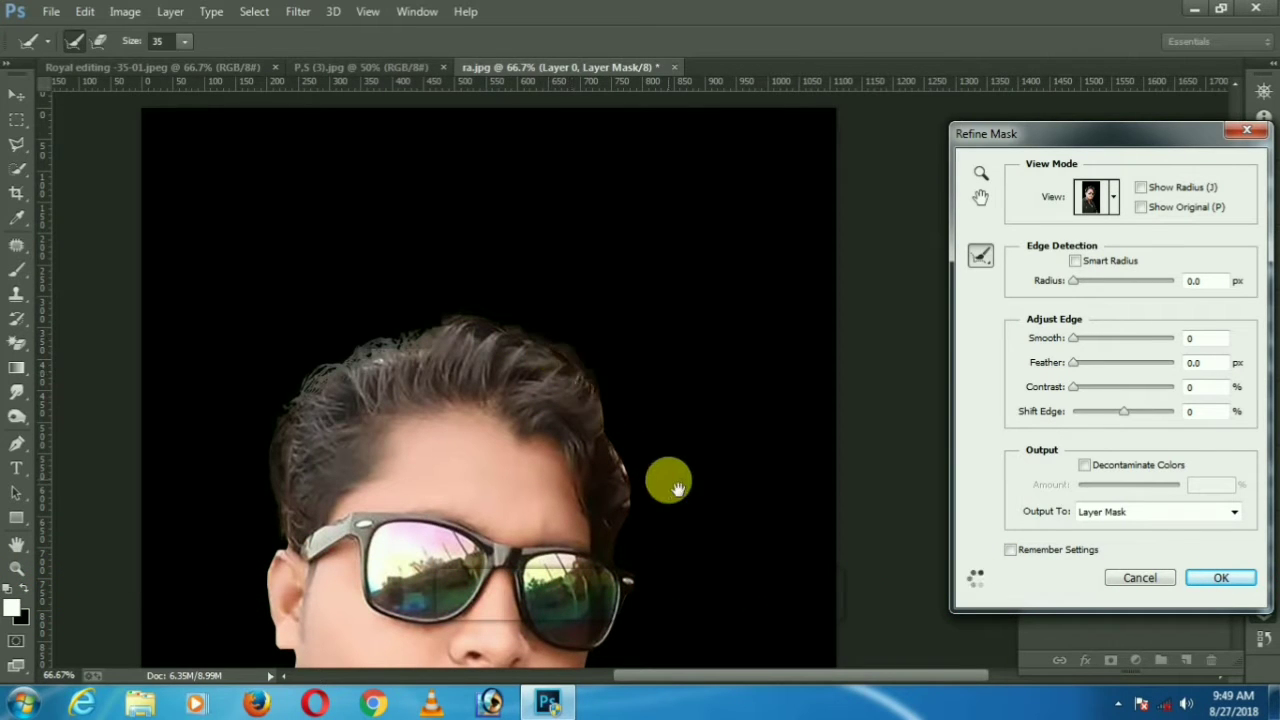
mouse_move(690, 499)
left_mouse_down()
mouse_move(645, 384)
mouse_move(594, 331)
left_mouse_up()
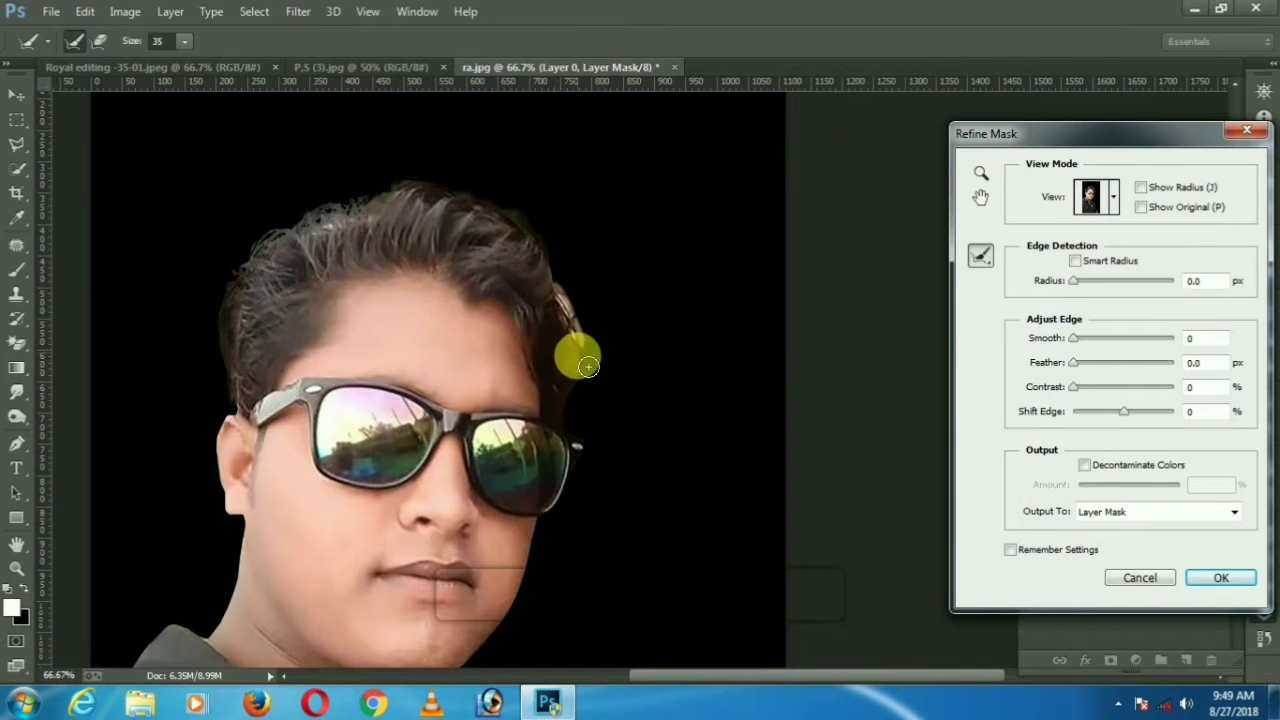
left_click_drag(582, 404, 580, 375)
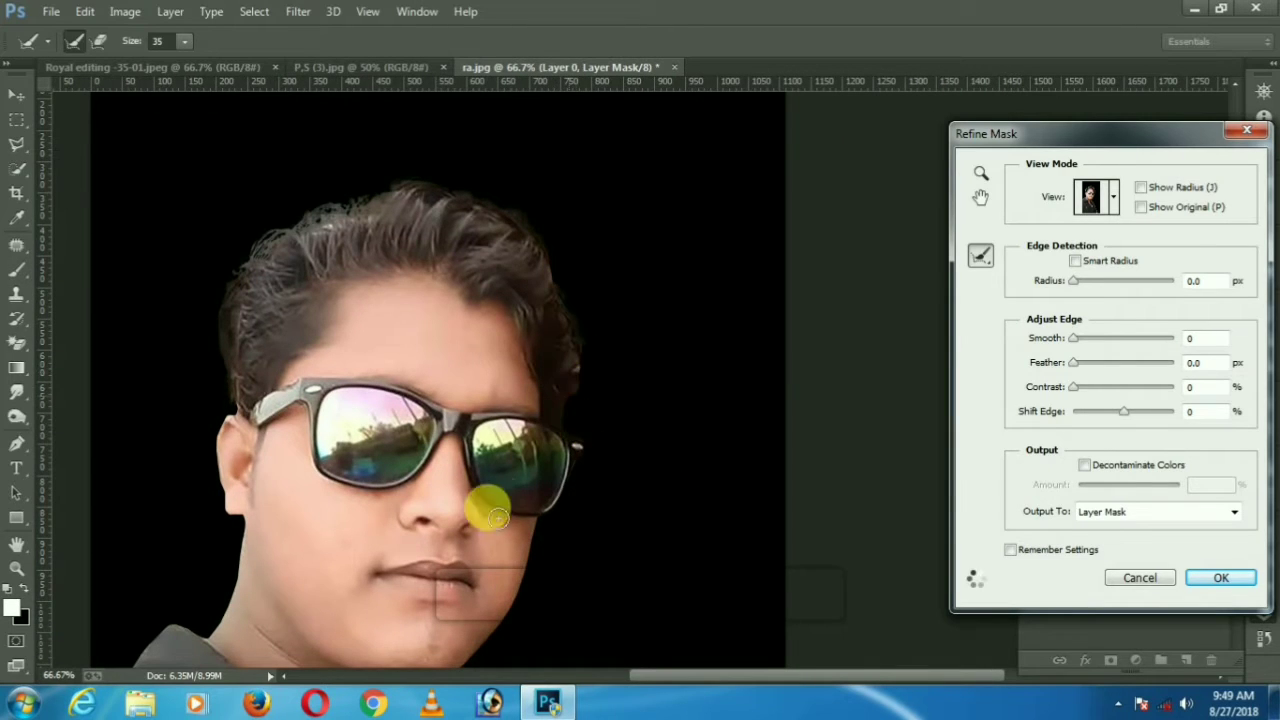
left_click_drag(486, 509, 600, 337)
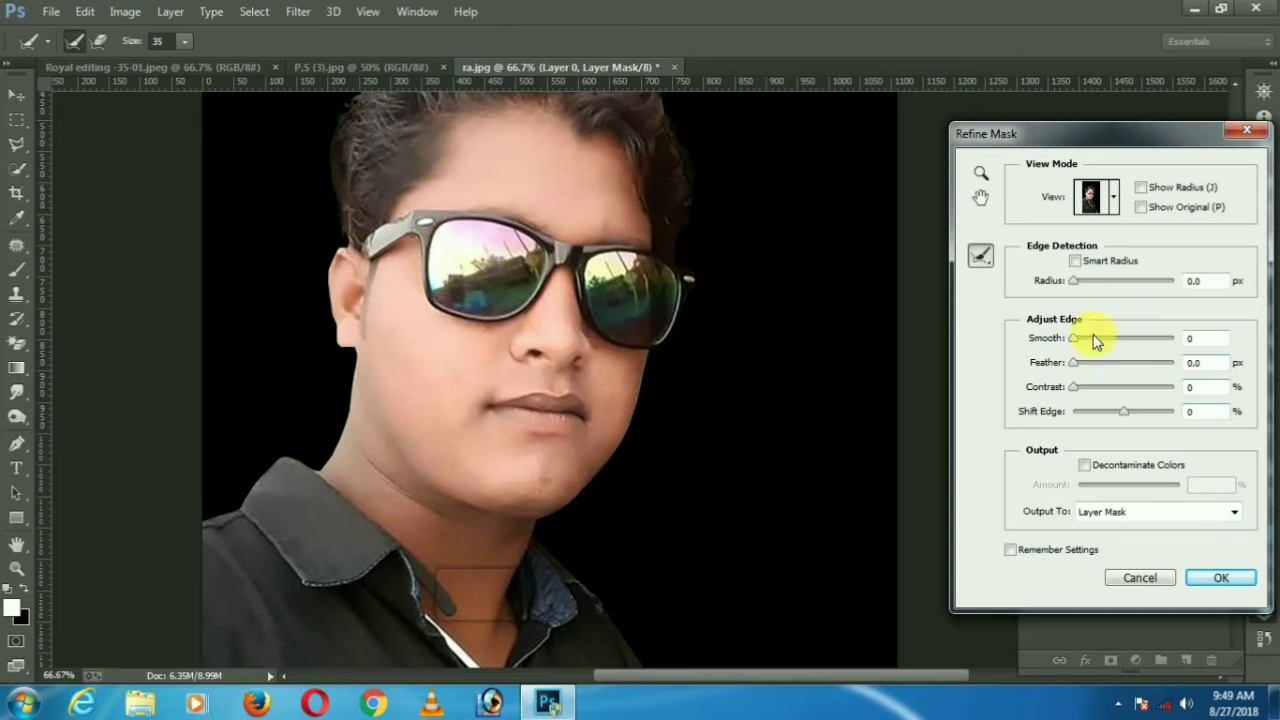
- Confirm the mask refinement with Smooth at 9 and apply the layer mask to Layer 0
left_click(1216, 582)
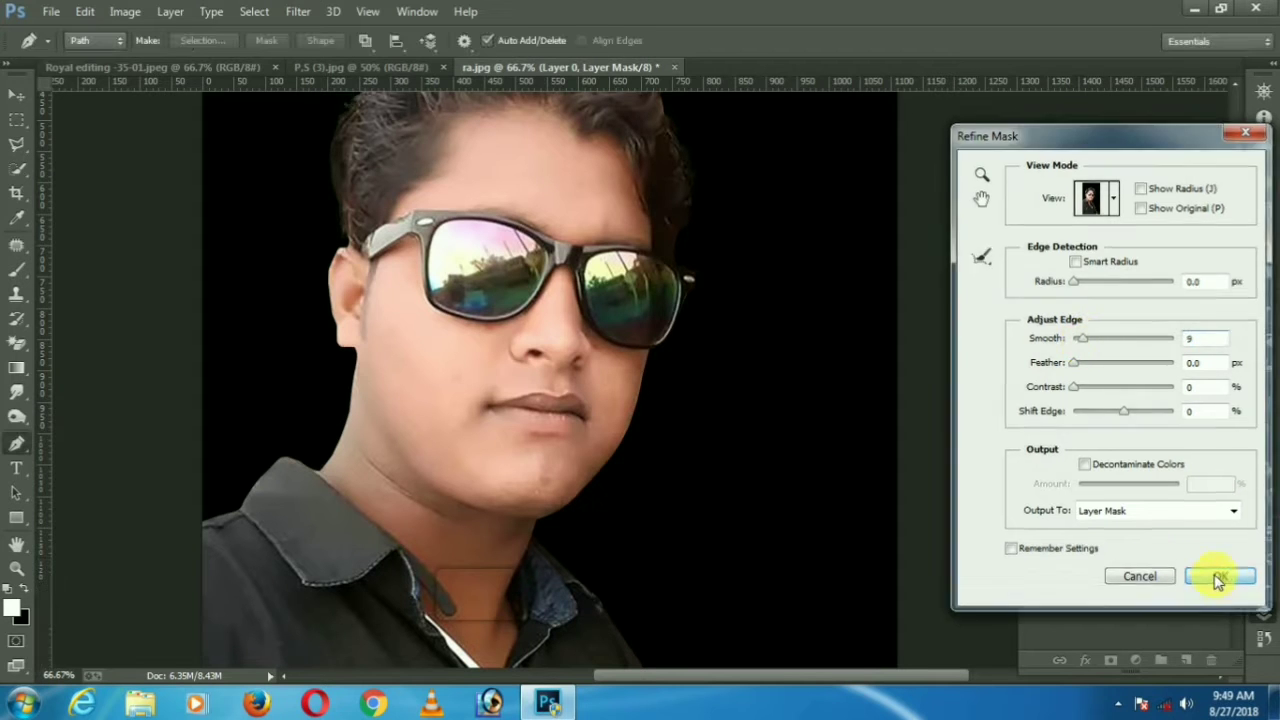
scroll(652, 456, "down", 6)
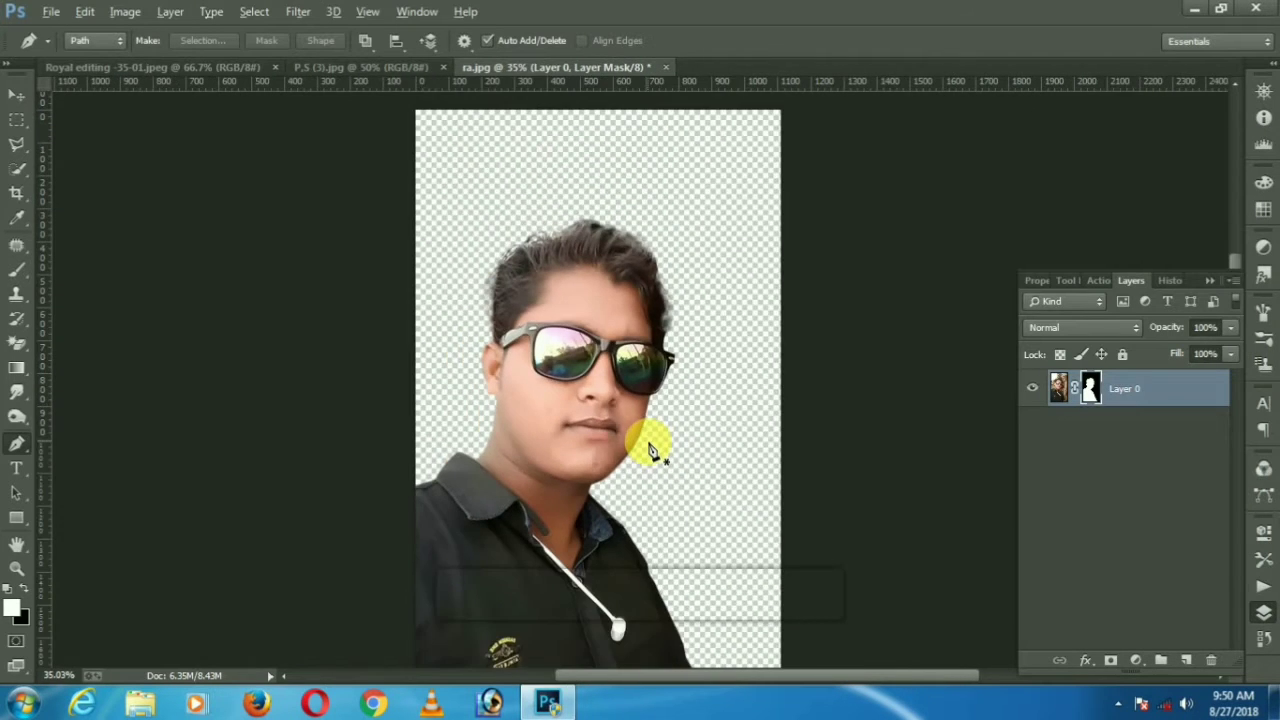
right_click(1100, 389)
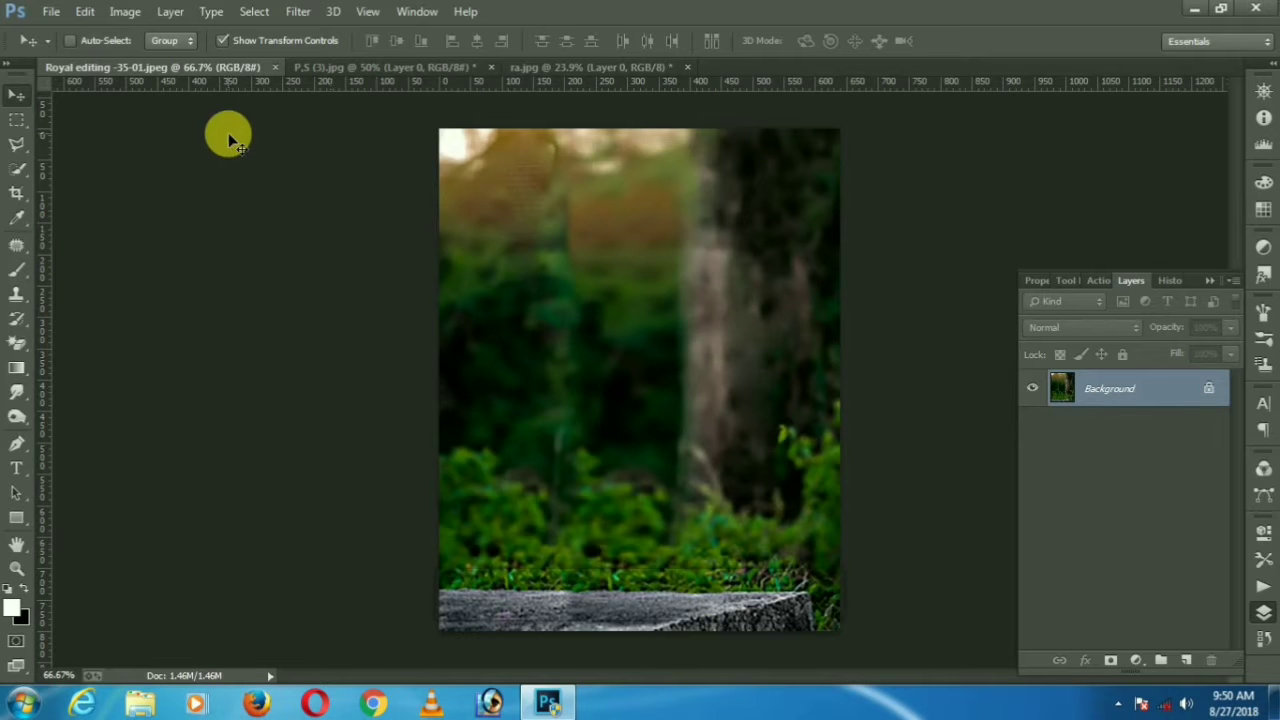
- Bring the blurred garden background from Royal editing -35-01.jpeg into ra.jpg and enlarge it to cover a widened canvas
left_click(350, 67)
left_click(228, 70)
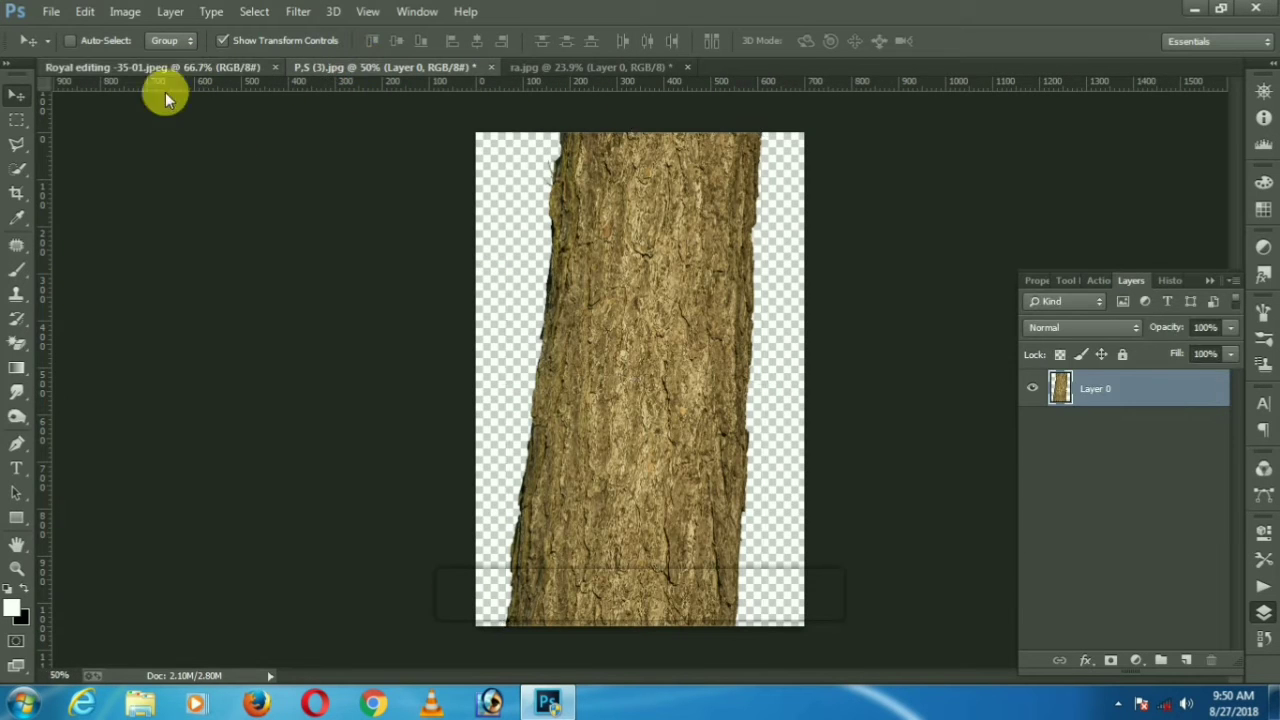
left_click_drag(595, 118, 651, 329)
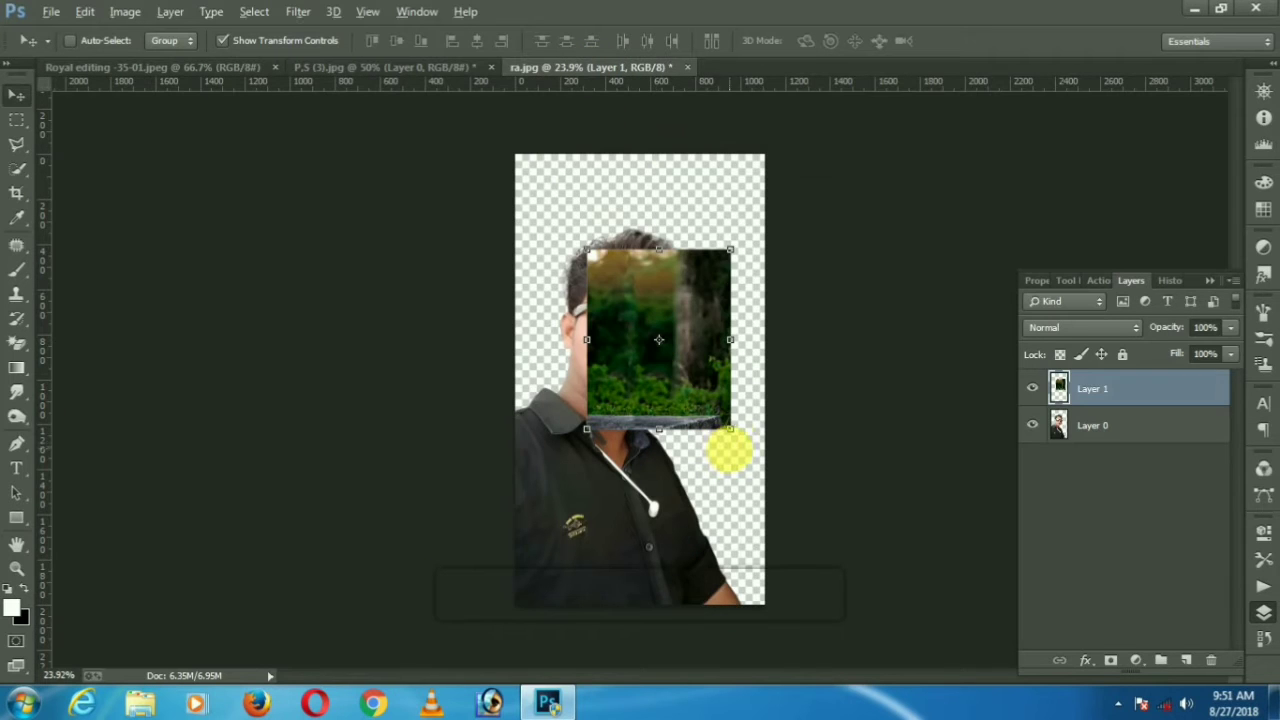
left_click_drag(738, 436, 866, 631)
left_click_drag(748, 459, 797, 490)
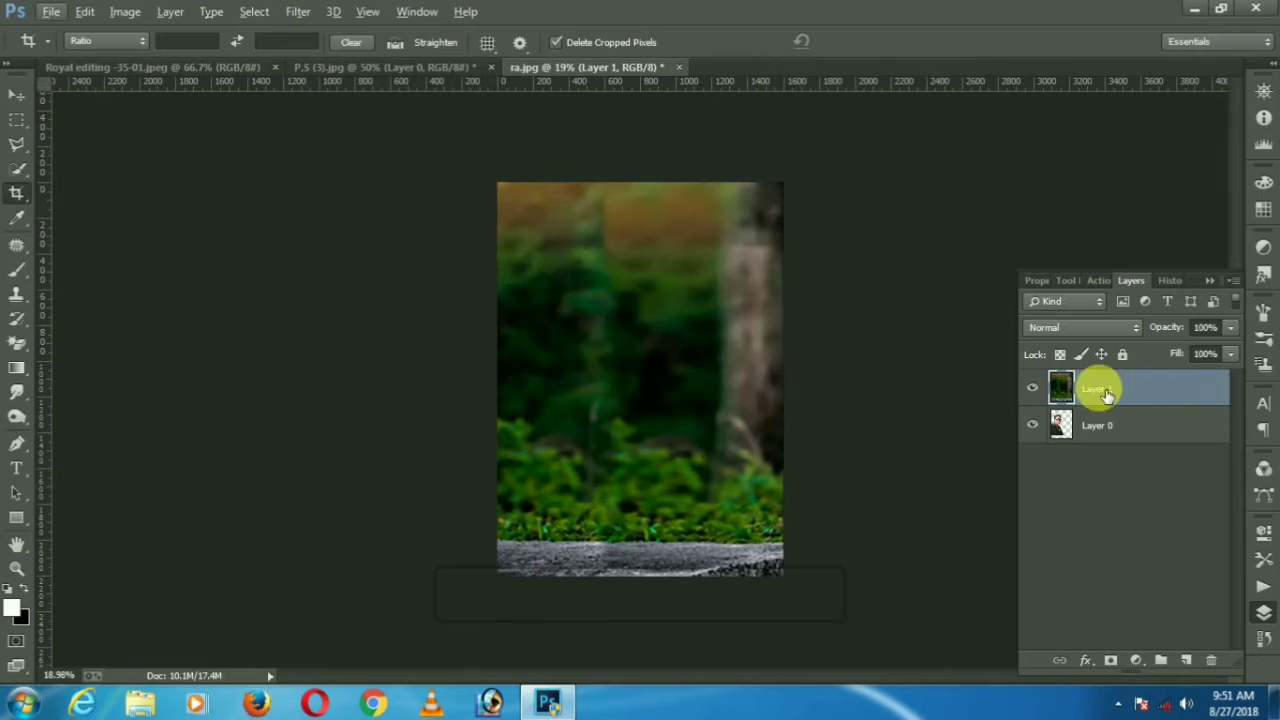
- Move the garden background layer below the portrait and scale it up to about 186%
left_click_drag(1098, 388, 1120, 465)
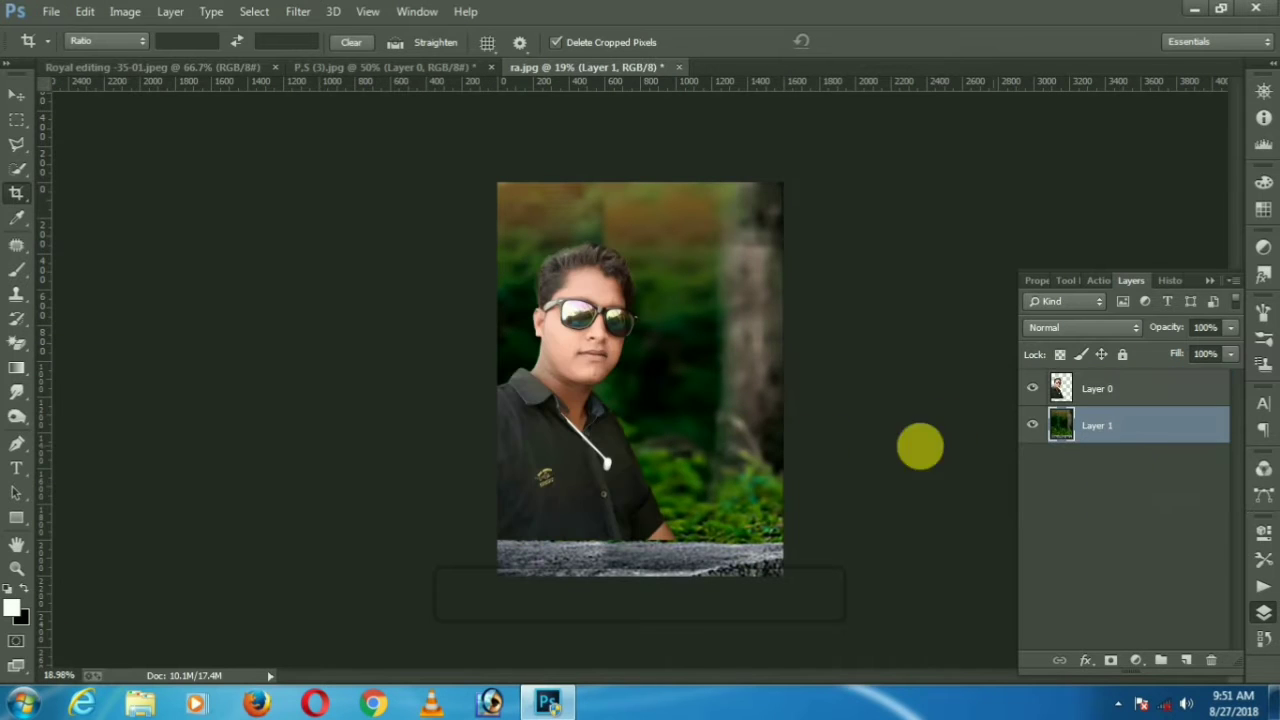
left_click(15, 97)
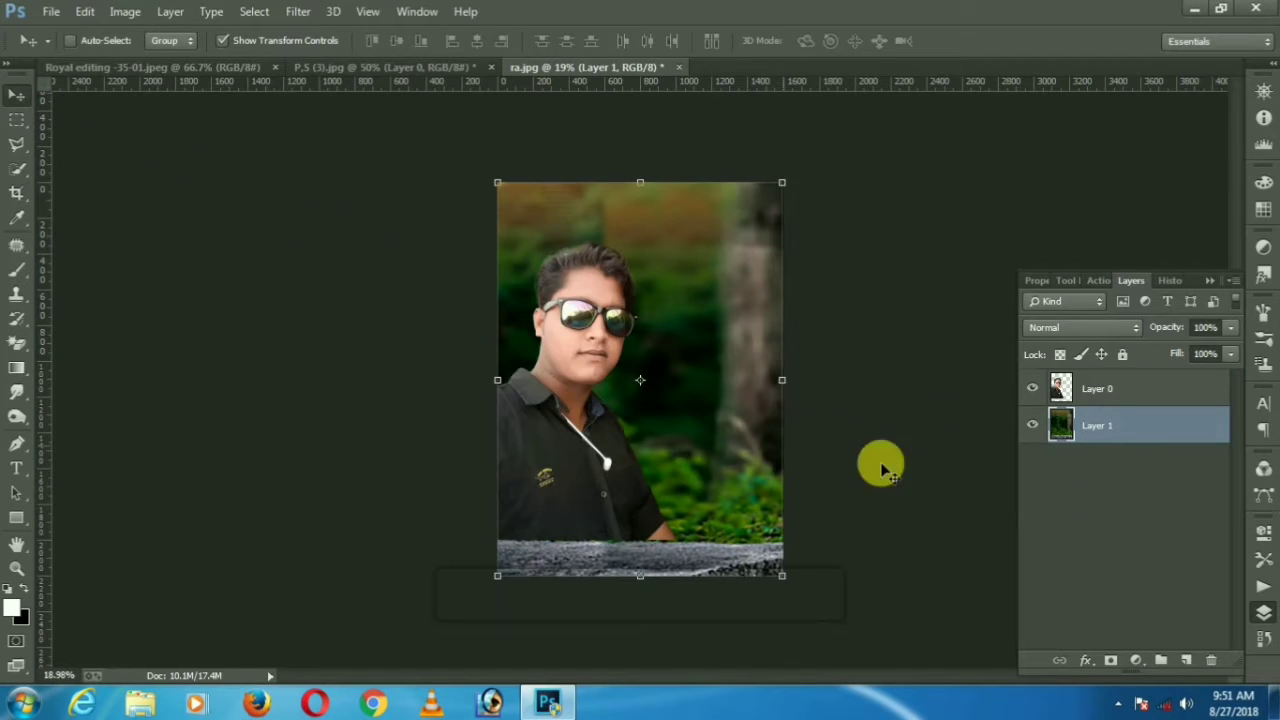
left_click(1062, 400)
left_click_drag(945, 698, 953, 710)
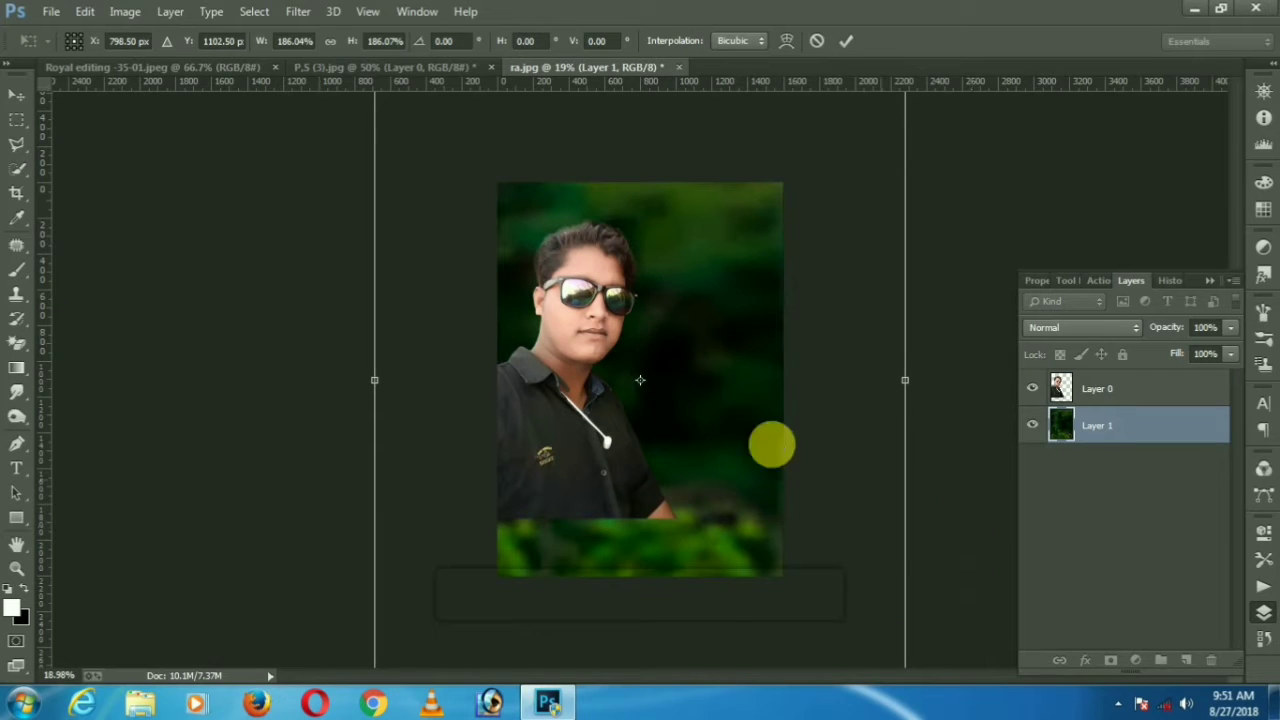
left_click(843, 42)
- Scale the portrait on Layer 0 to about 113% and place it in the lower-left corner of the canvas
left_click(1100, 390)
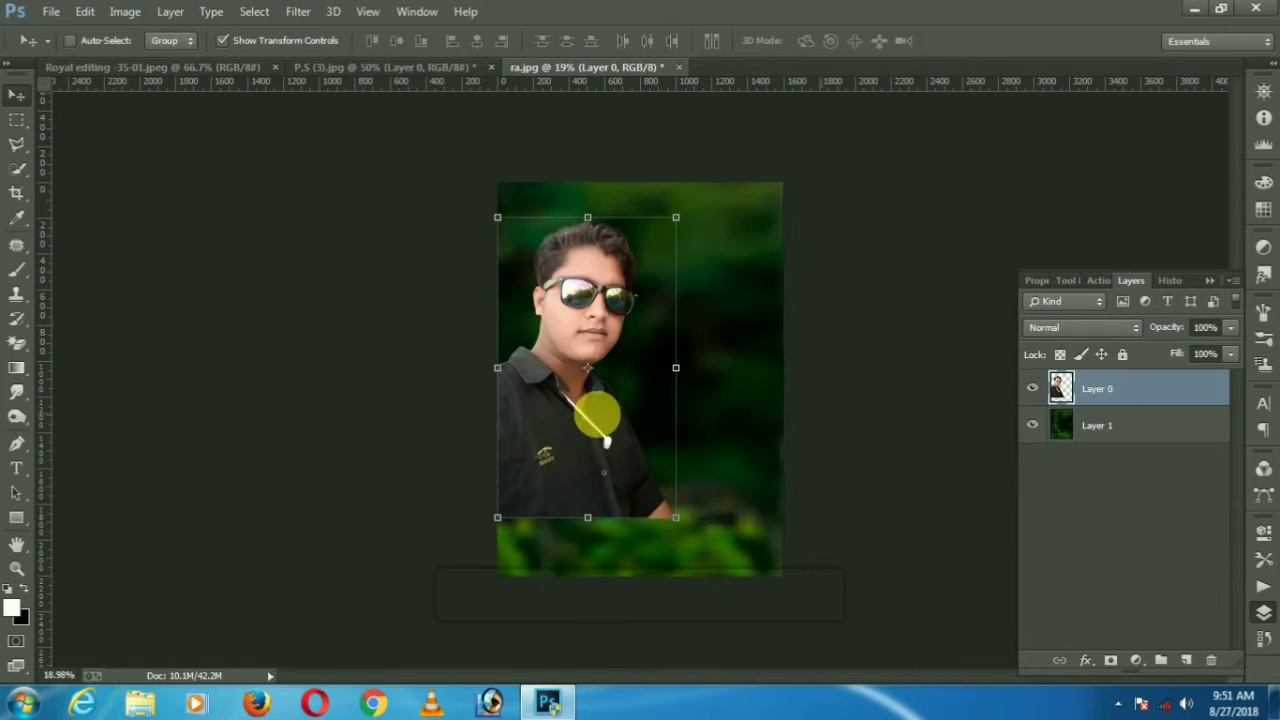
left_click_drag(676, 517, 694, 531)
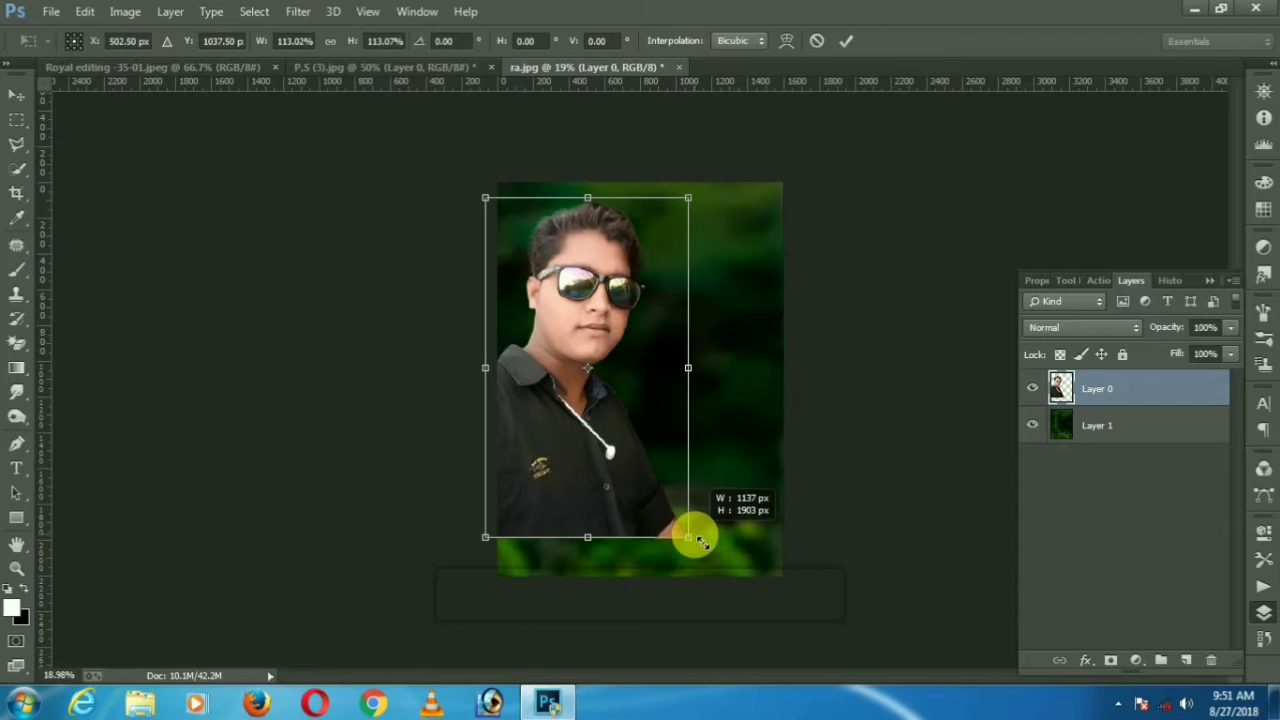
left_click_drag(622, 445, 622, 486)
left_click(845, 43)
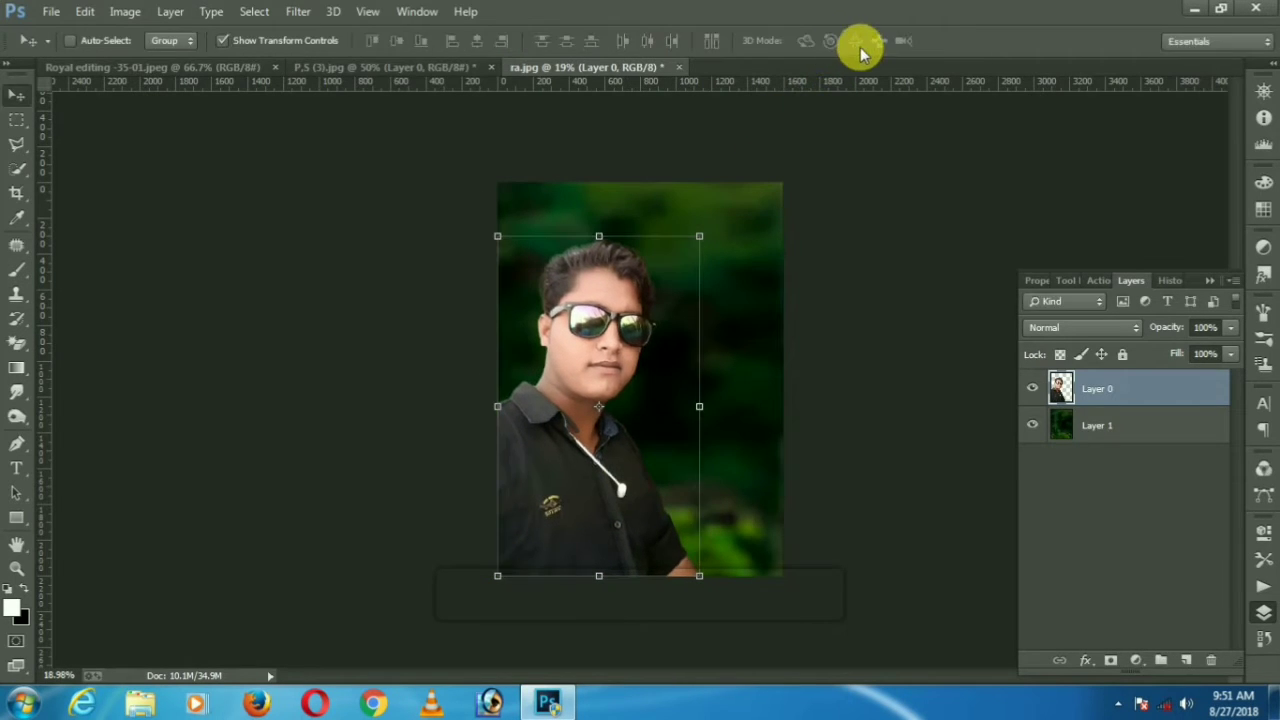
- Bring the tree trunk from P.S (3).jpg into ra.jpg and scale it to about 238% over the canvas's right side
left_click(448, 70)
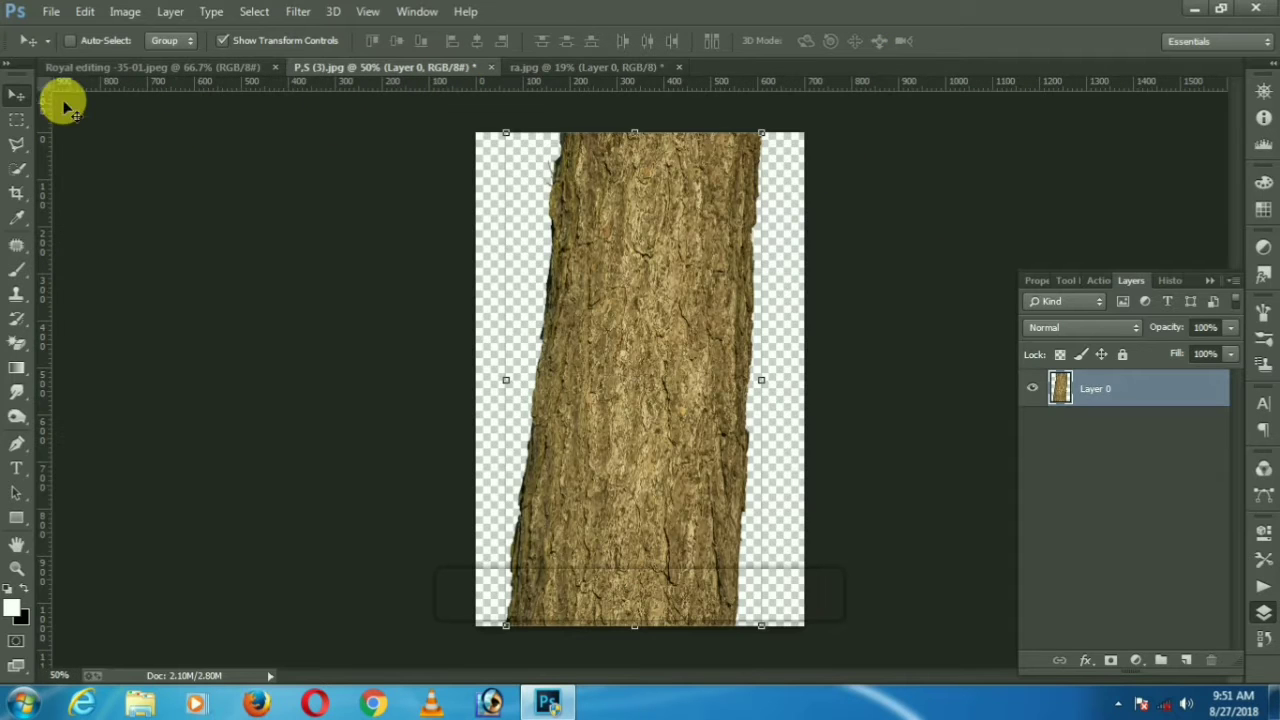
mouse_move(630, 405)
left_mouse_down()
mouse_move(514, 286)
mouse_move(478, 98)
mouse_move(531, 69)
mouse_move(650, 398)
left_mouse_up()
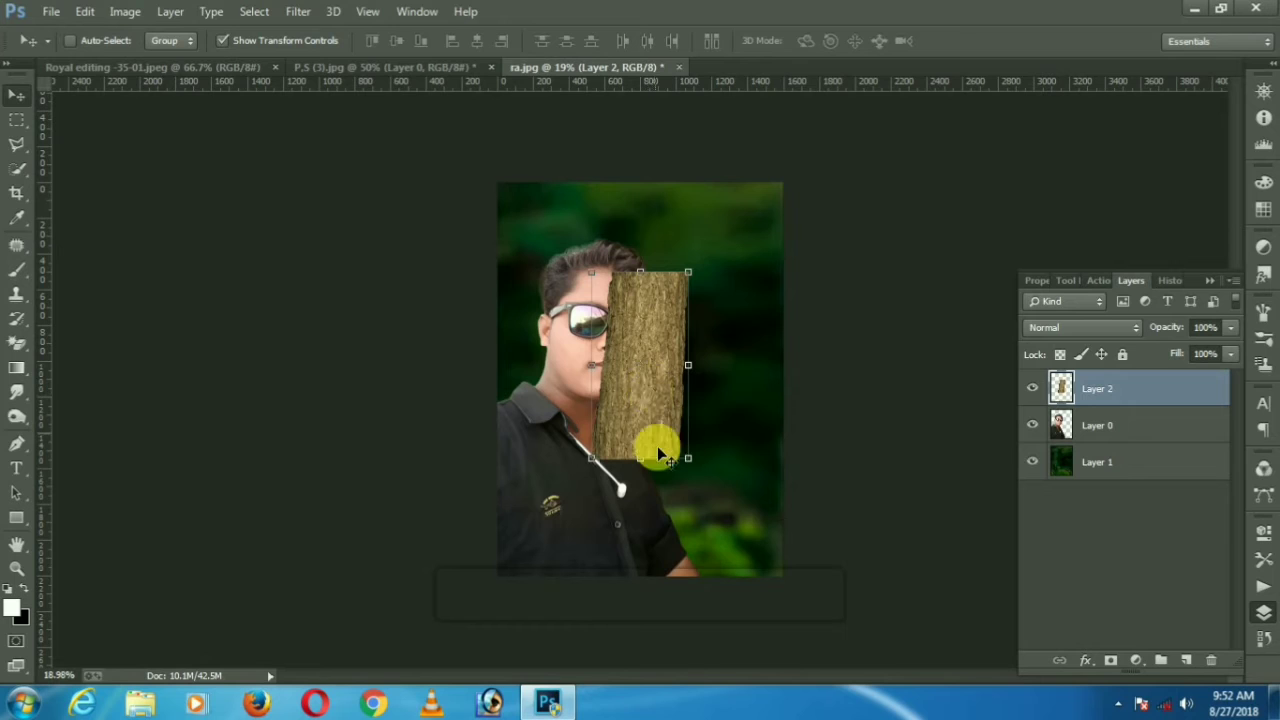
left_click_drag(688, 458, 763, 590)
left_click_drag(645, 452, 706, 440)
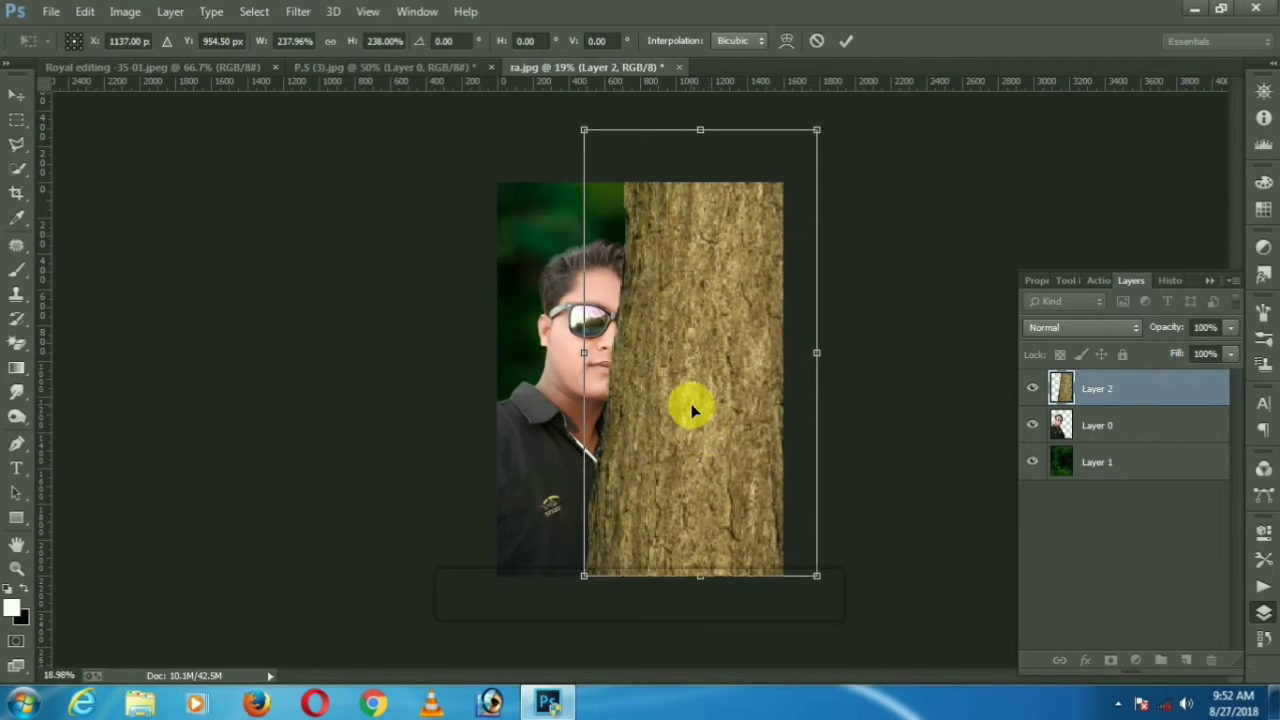
key("Return")
- Move the tree trunk layer below the portrait, then narrow it slightly and shift it right and down behind the man
left_click_drag(1093, 395, 1100, 440)
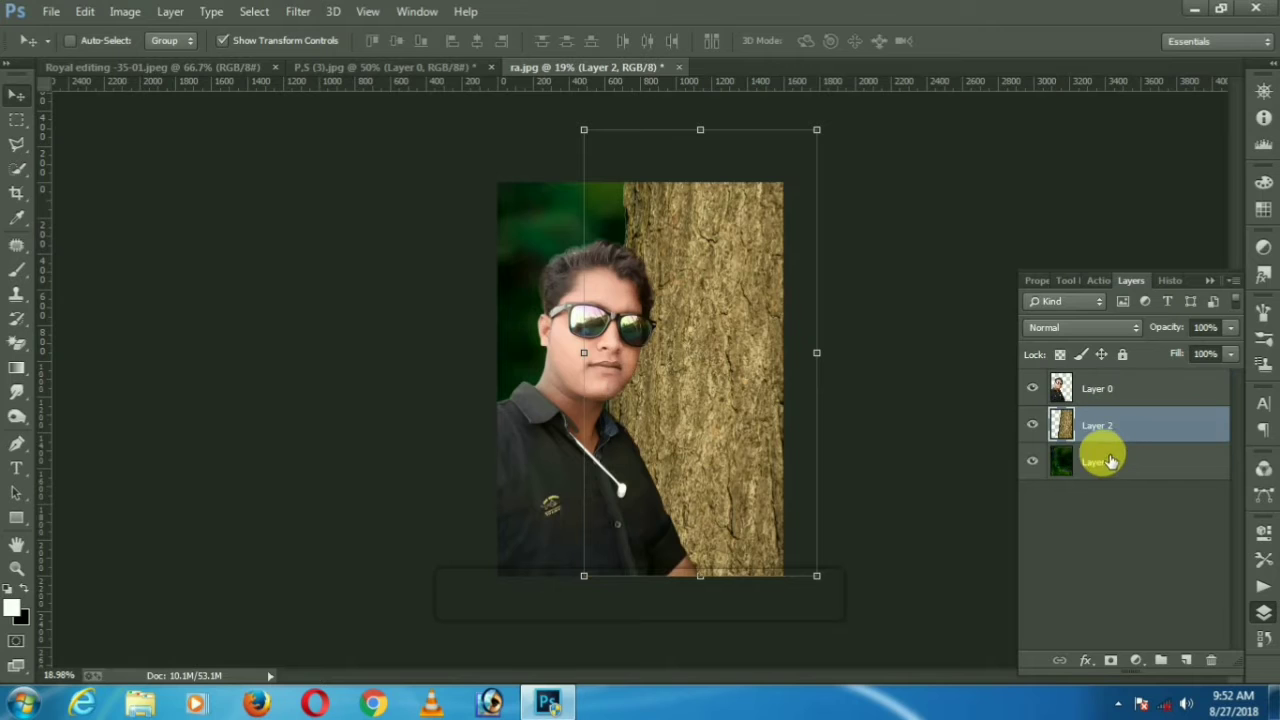
mouse_move(766, 435)
left_mouse_down()
mouse_move(780, 417)
mouse_move(781, 448)
left_mouse_up()
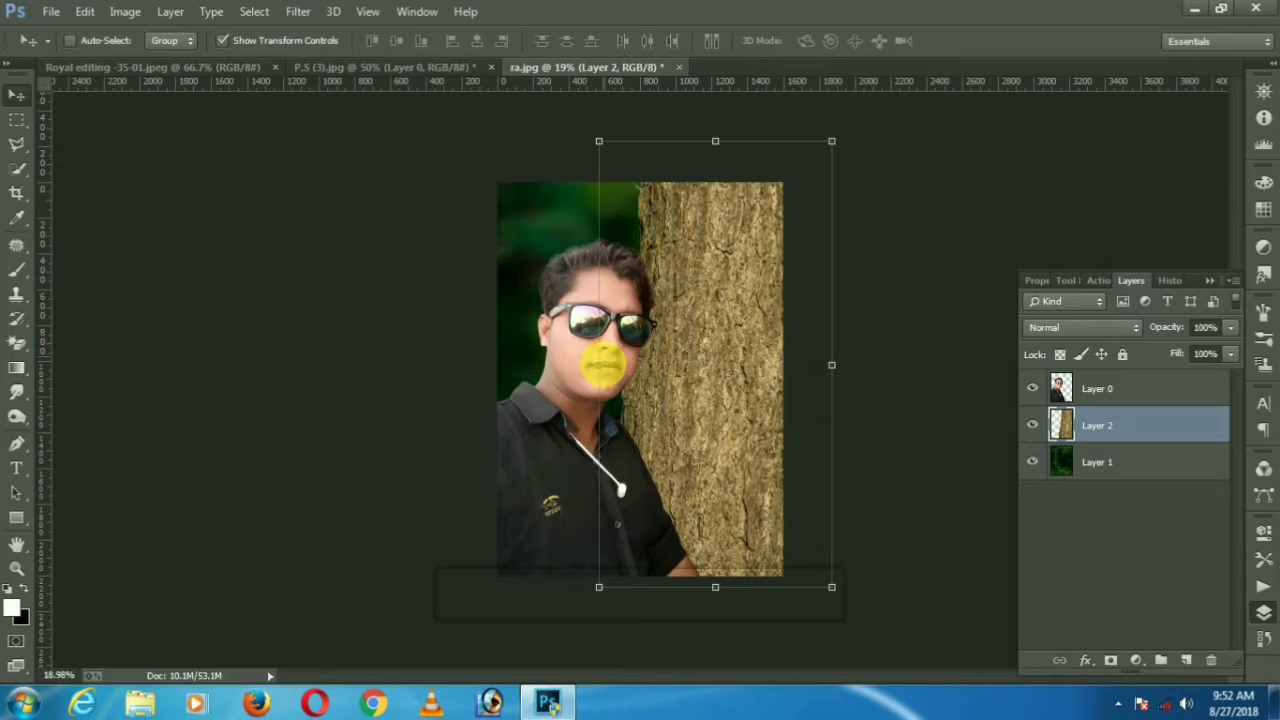
left_click_drag(607, 374, 601, 366)
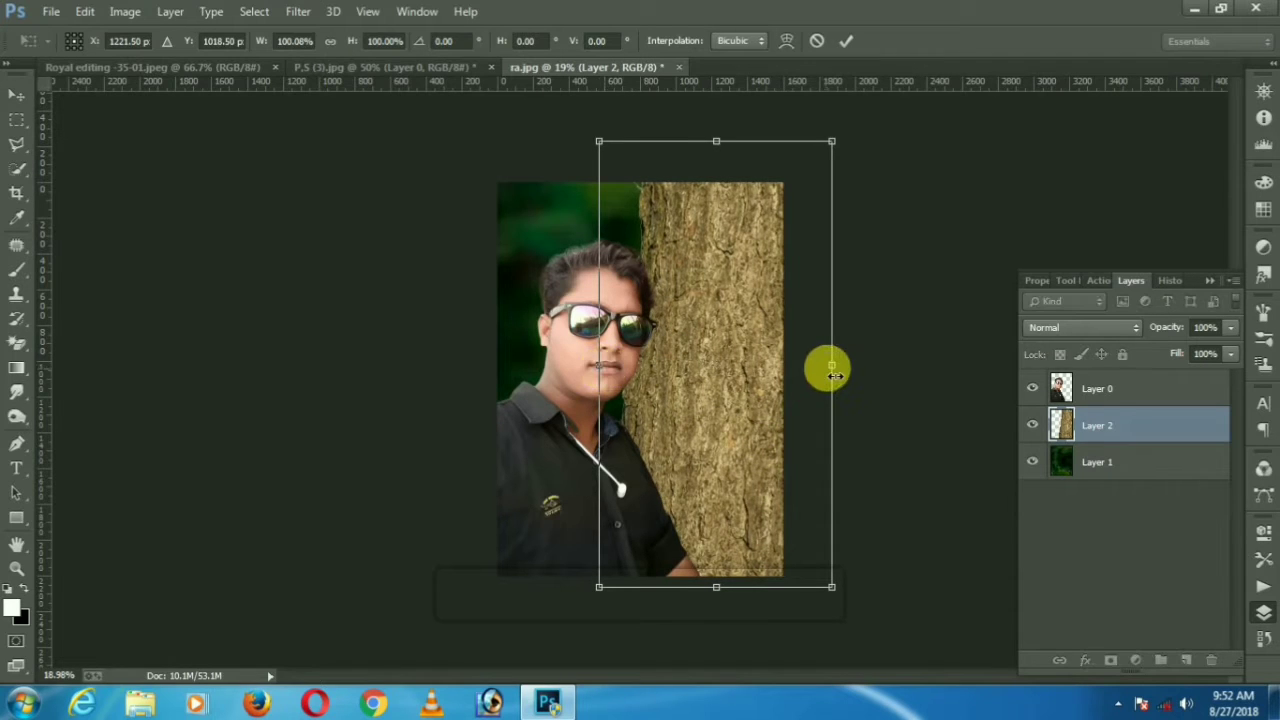
left_click_drag(838, 374, 826, 366)
left_click_drag(703, 366, 696, 393)
key("Return")
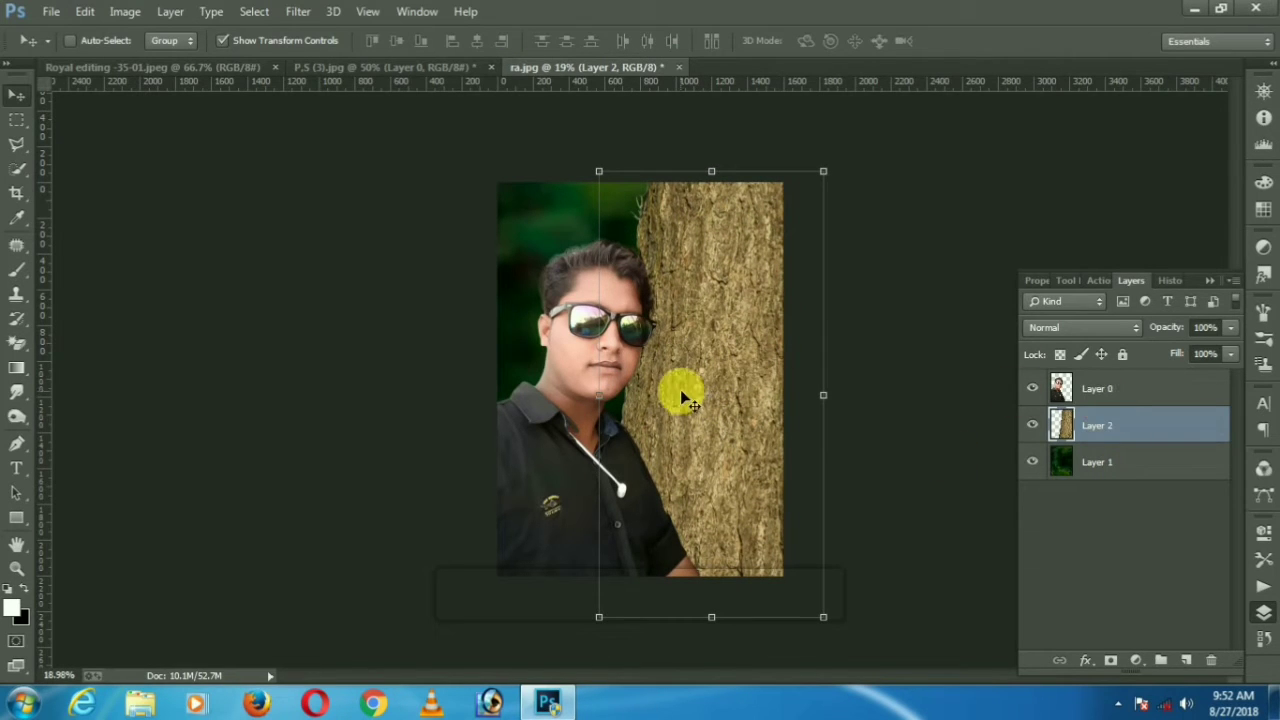
- Apply Selective Color to the portrait on Layer 0, setting Cyan to -36% and Black to -34% for the Reds
left_click(1127, 398)
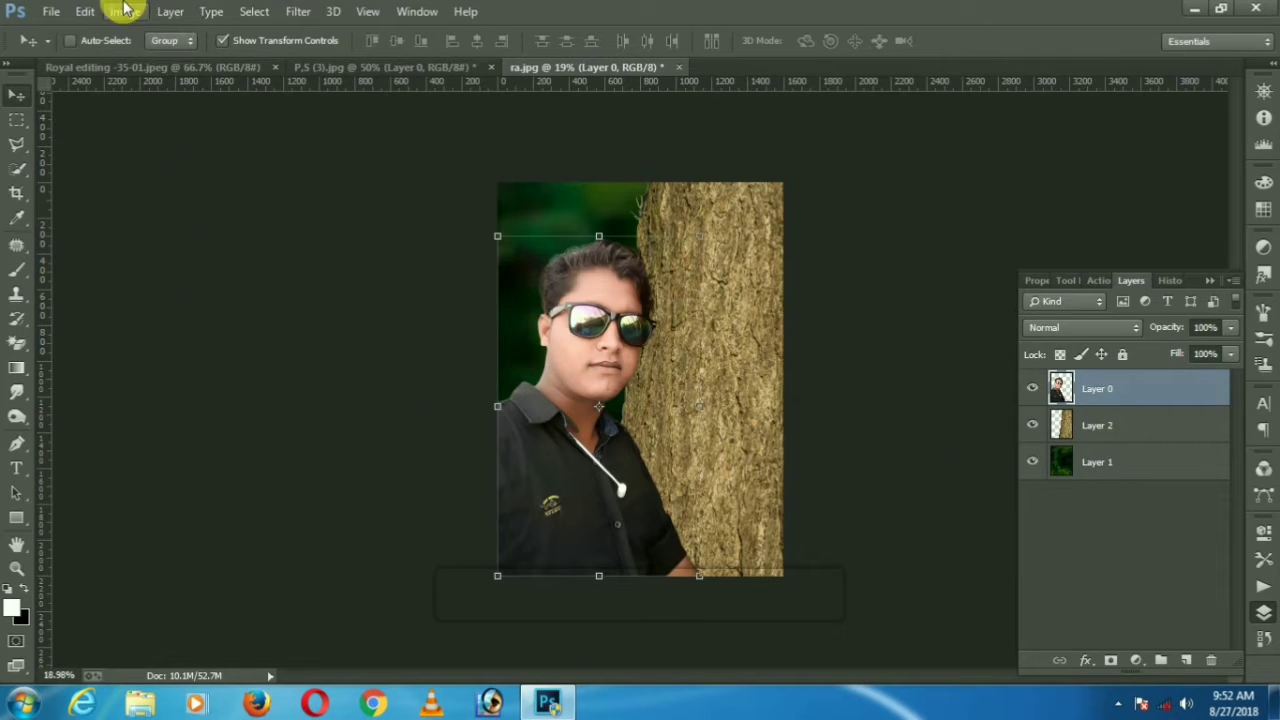
left_click(125, 11)
mouse_move(145, 57)
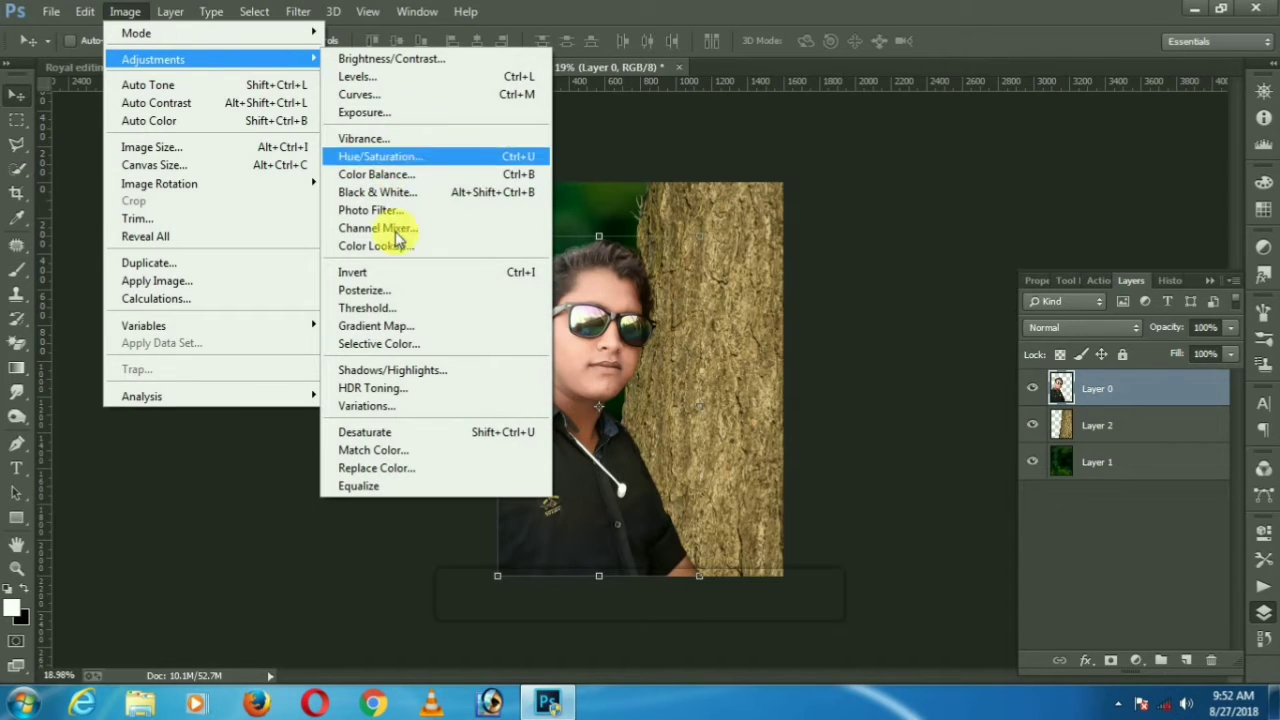
left_click(470, 343)
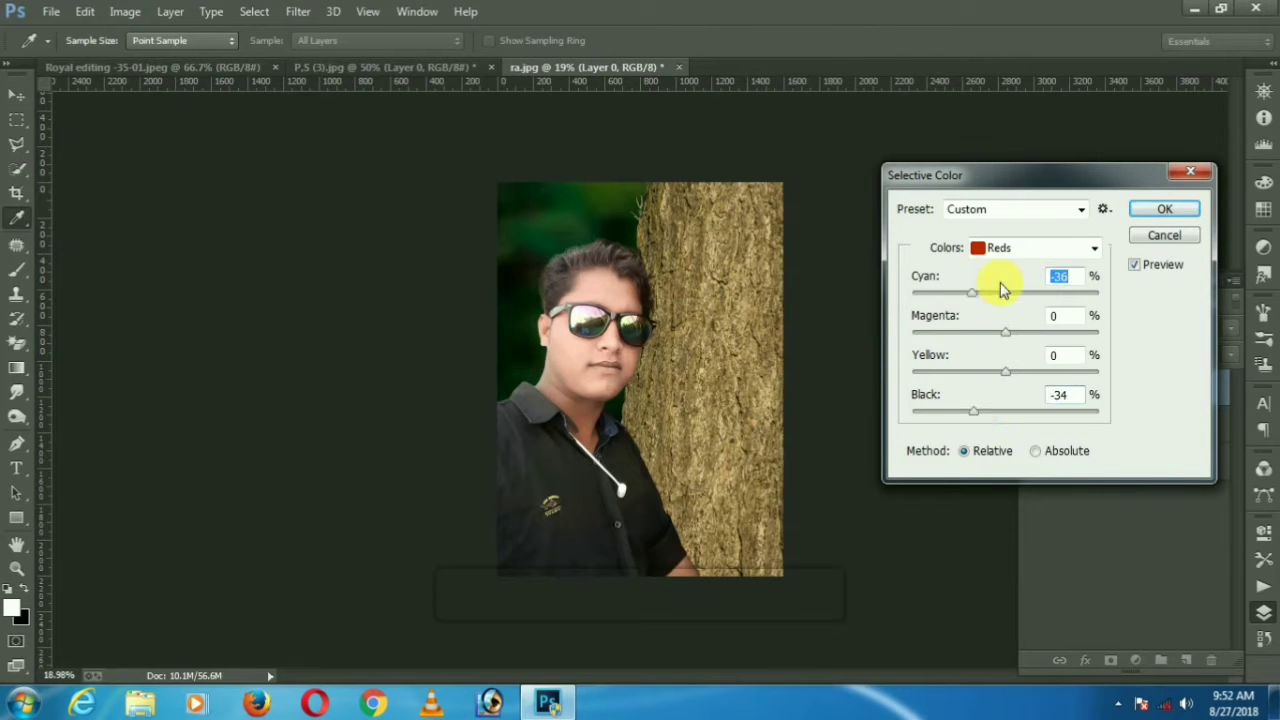
left_click(1160, 210)
key("v")
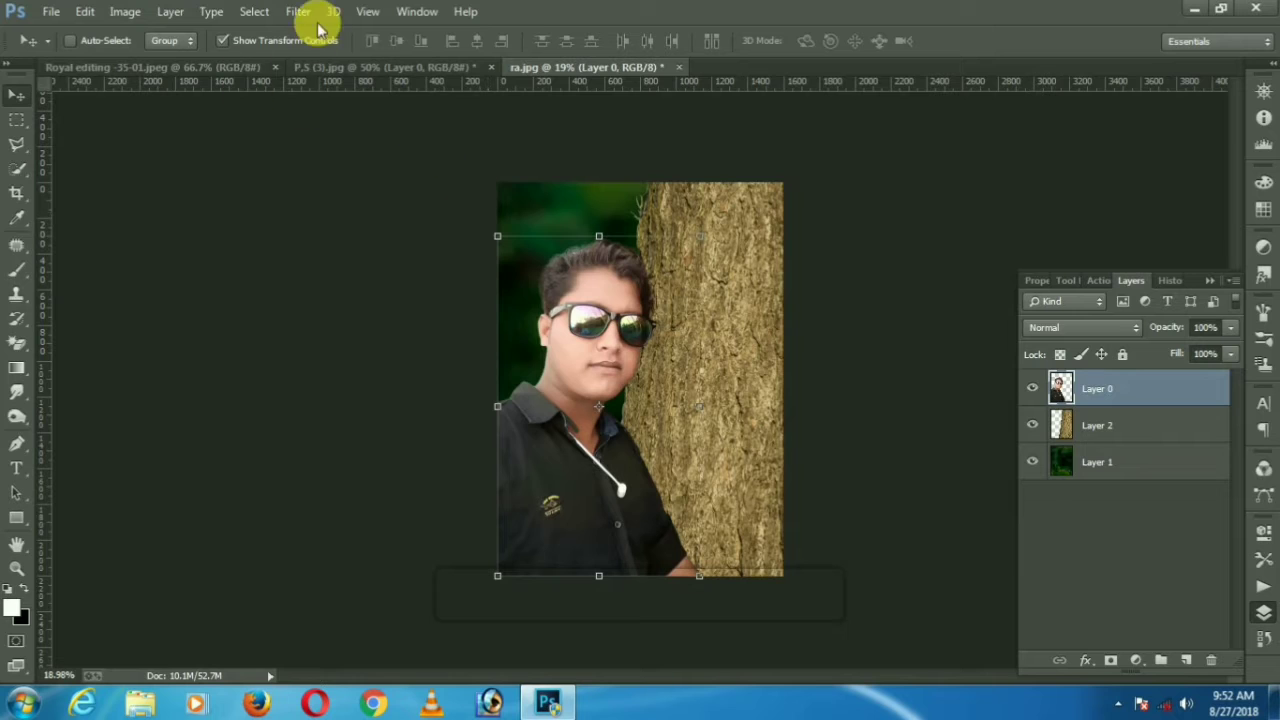
- Brighten the man's neck and lower face on Layer 0 using Camera Raw's Adjustment Brush at Exposure +0.50
left_click(298, 11)
left_click(339, 122)
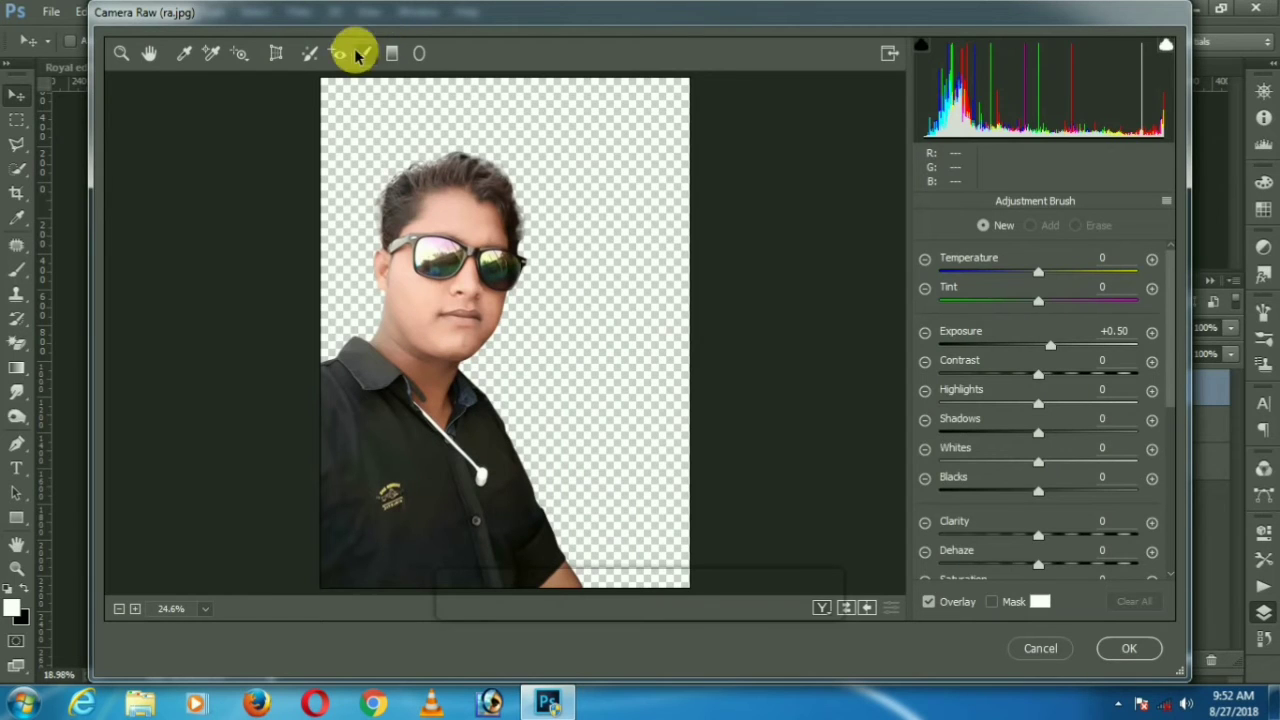
mouse_move(438, 366)
left_mouse_down()
mouse_move(416, 381)
mouse_move(380, 349)
mouse_move(400, 371)
mouse_move(409, 363)
mouse_move(412, 320)
left_mouse_up()
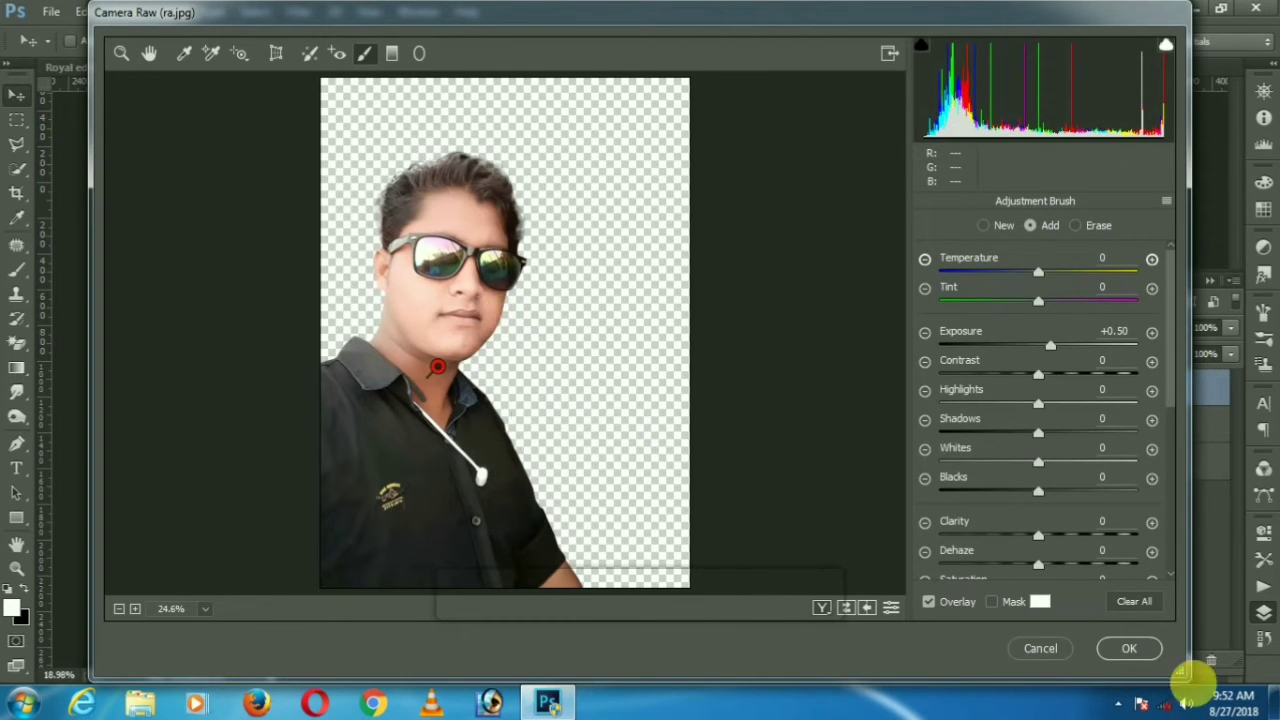
left_click(1129, 648)
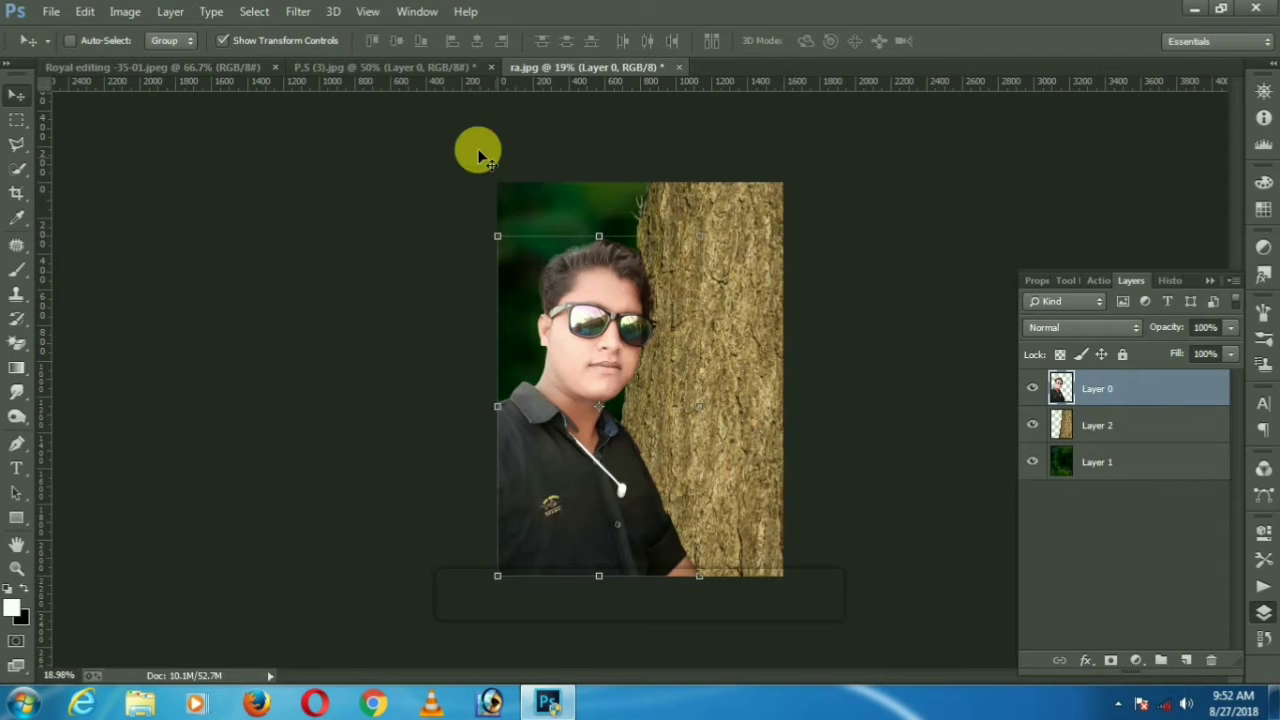
- Reduce noise in the portrait on Layer 0 using the Noiseware Professional filter with its Default settings
left_click(298, 12)
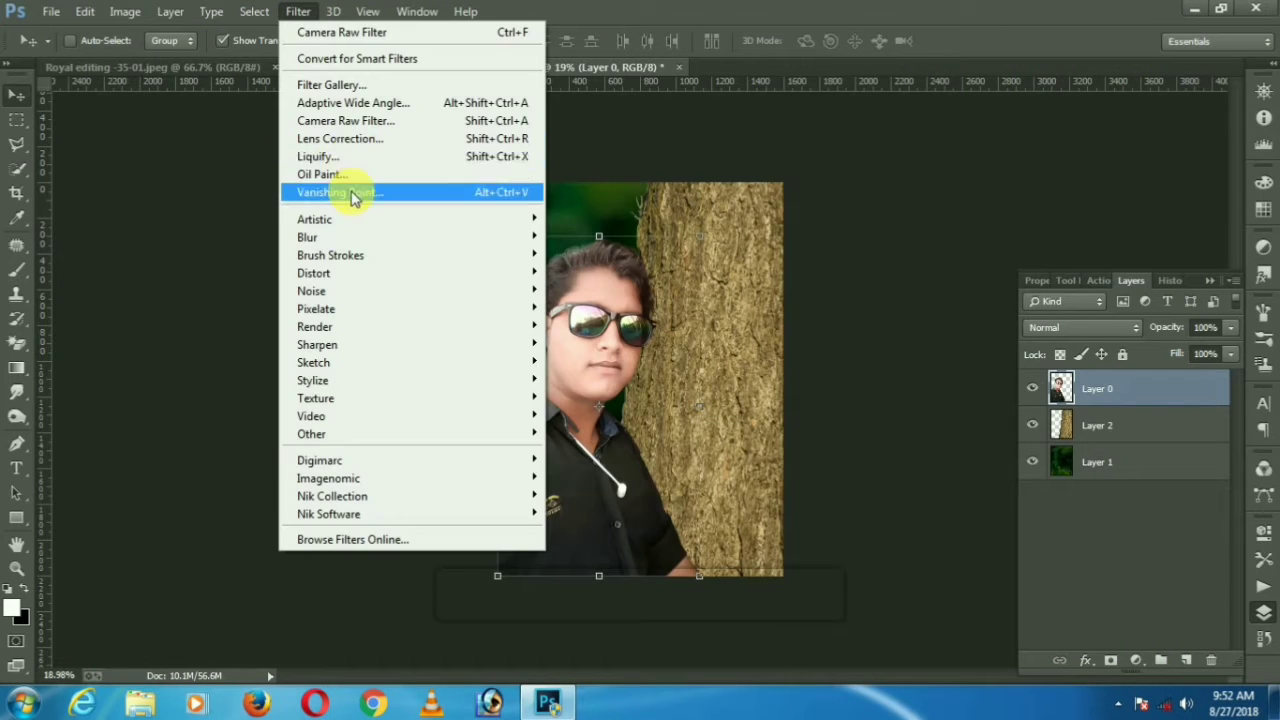
left_click(349, 120)
left_click(298, 11)
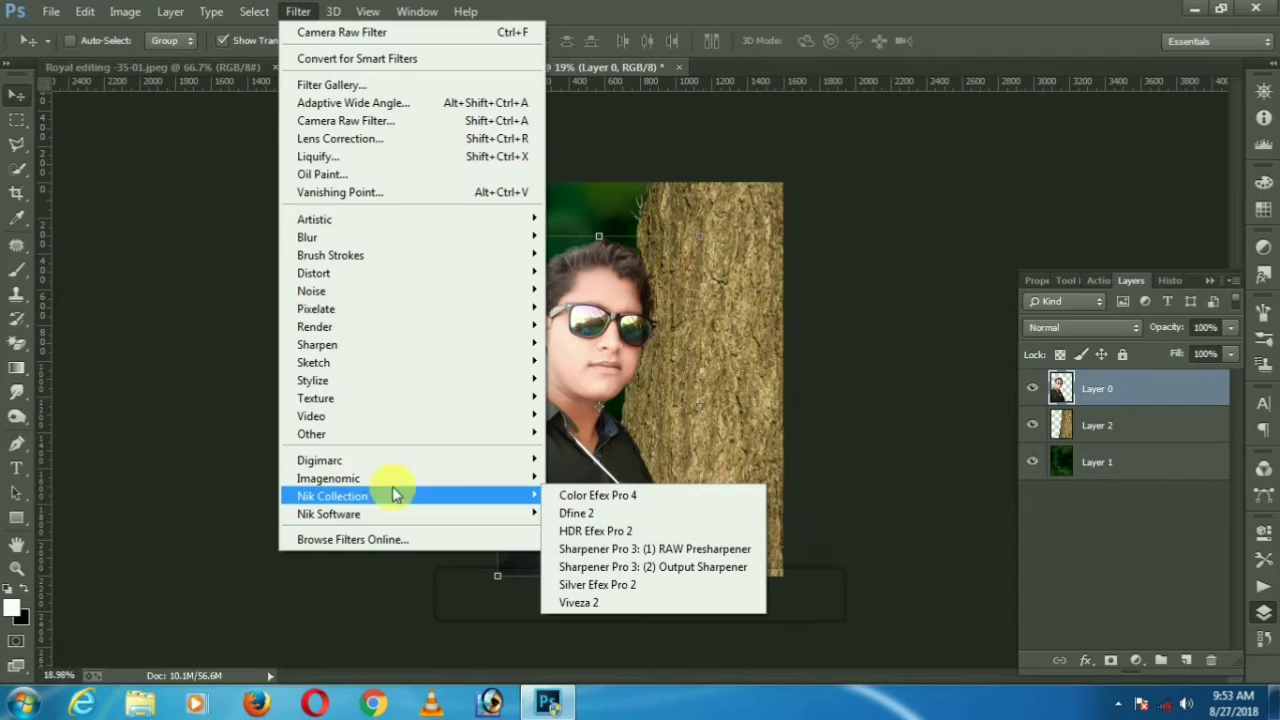
mouse_move(400, 478)
left_click(581, 478)
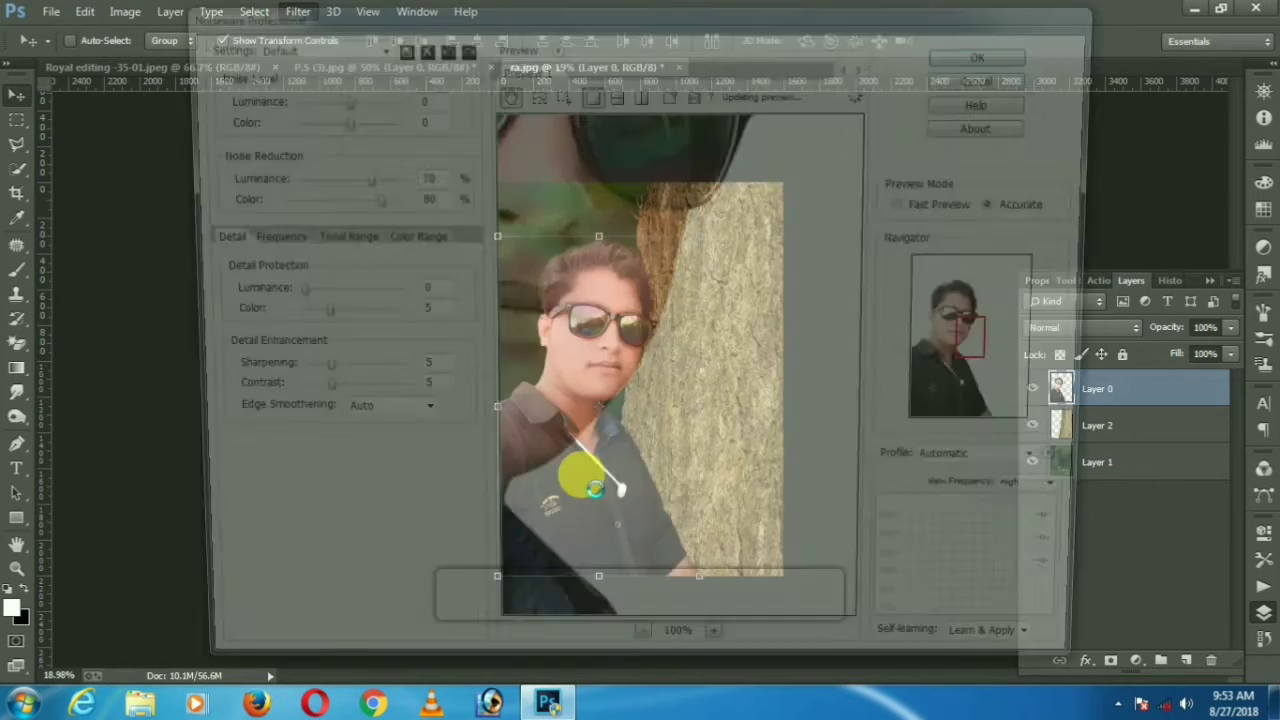
left_click_drag(571, 228, 685, 279)
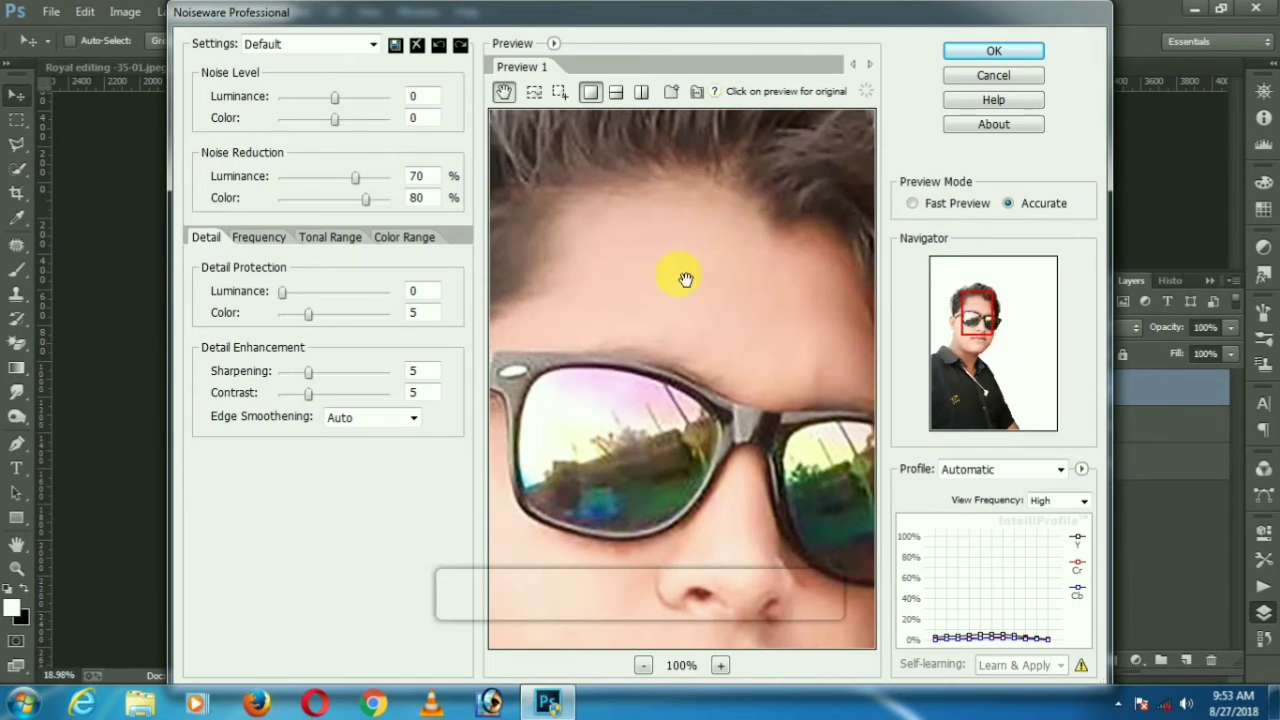
left_click(993, 54)
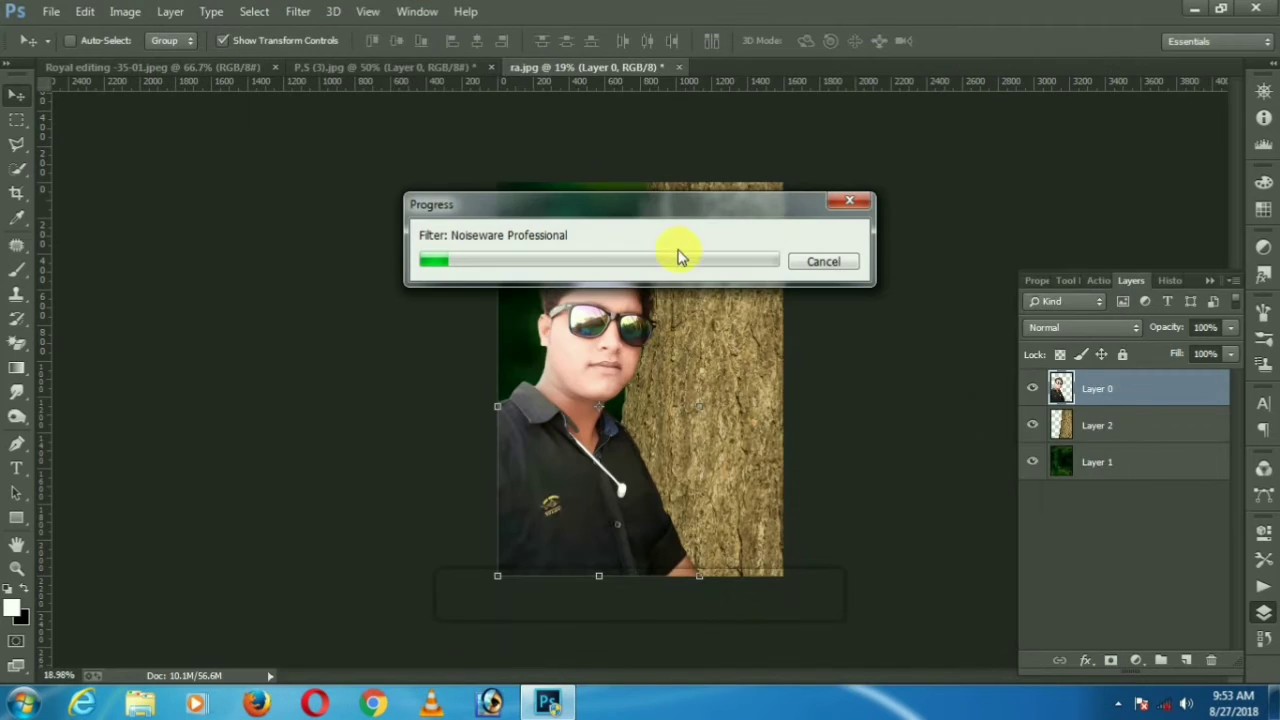
- Smooth the portrait's skin on Layer 0 using the Portraiture filter with its Default preset
left_click(298, 11)
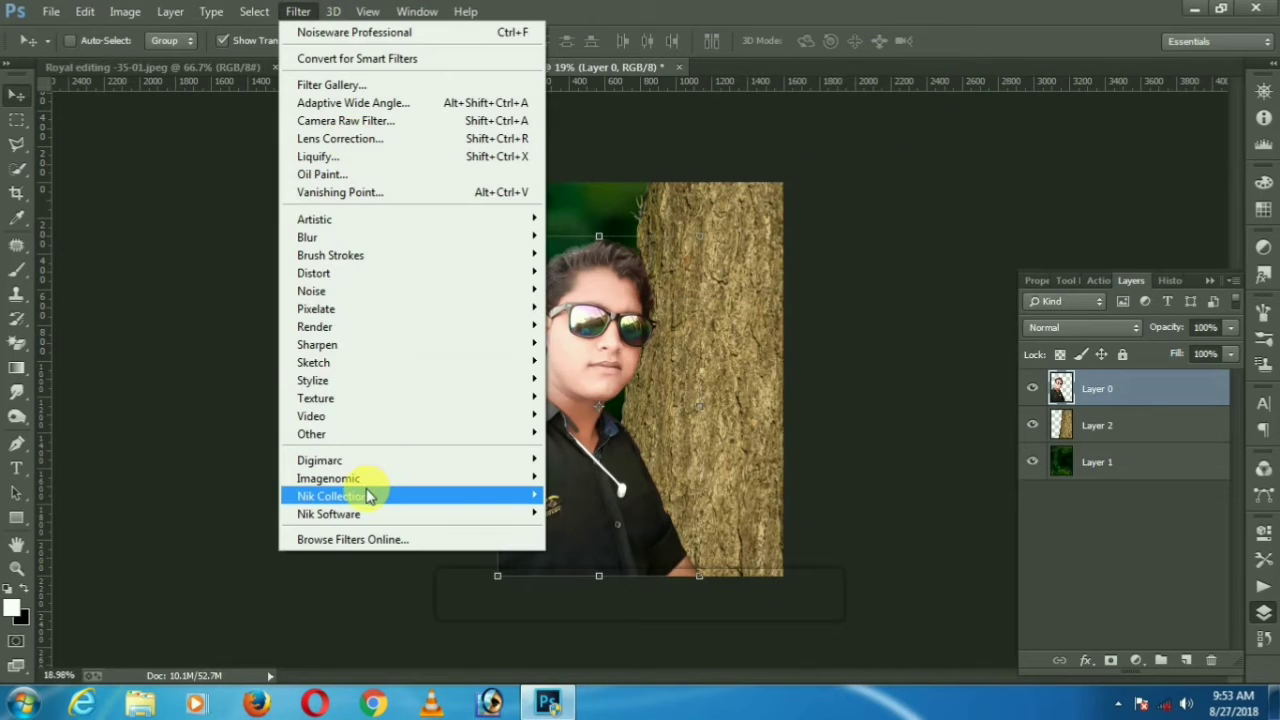
mouse_move(362, 478)
left_click(592, 497)
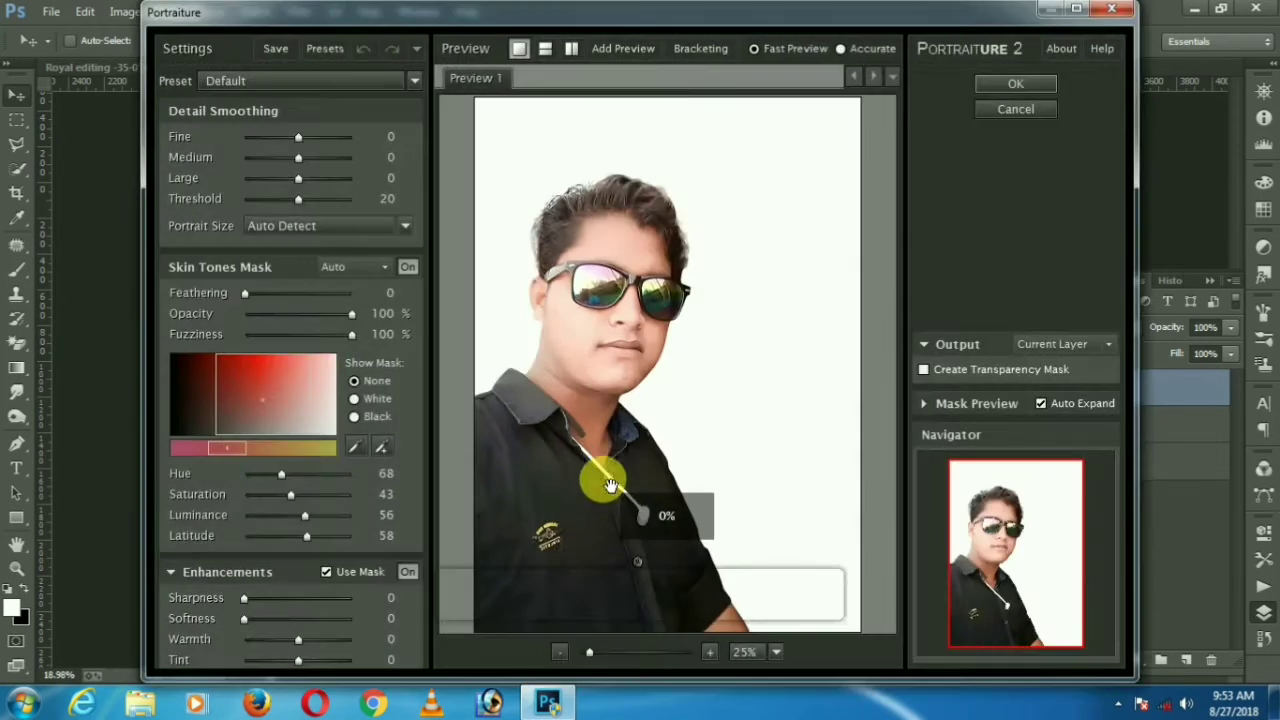
left_click(1027, 88)
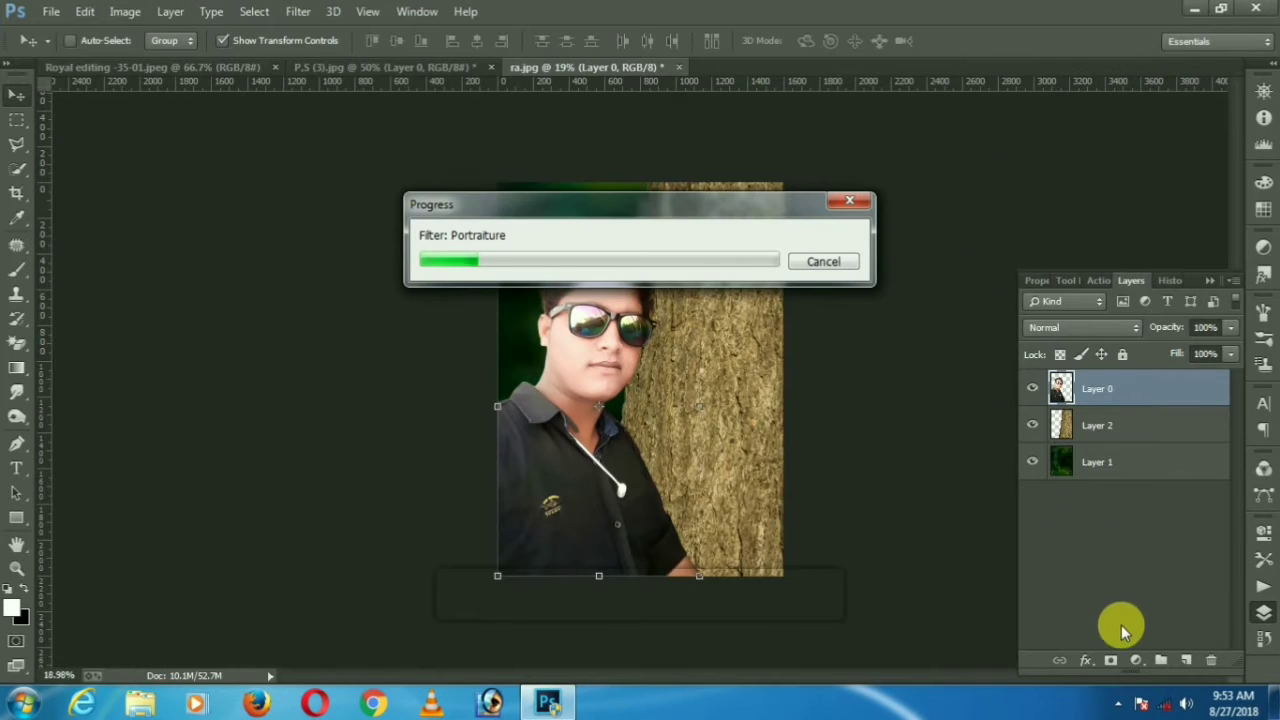
- Add a Color Balance adjustment with Midtones Cyan-Red at +21 above the portrait and merge it down into Layer 0
left_click(1138, 660)
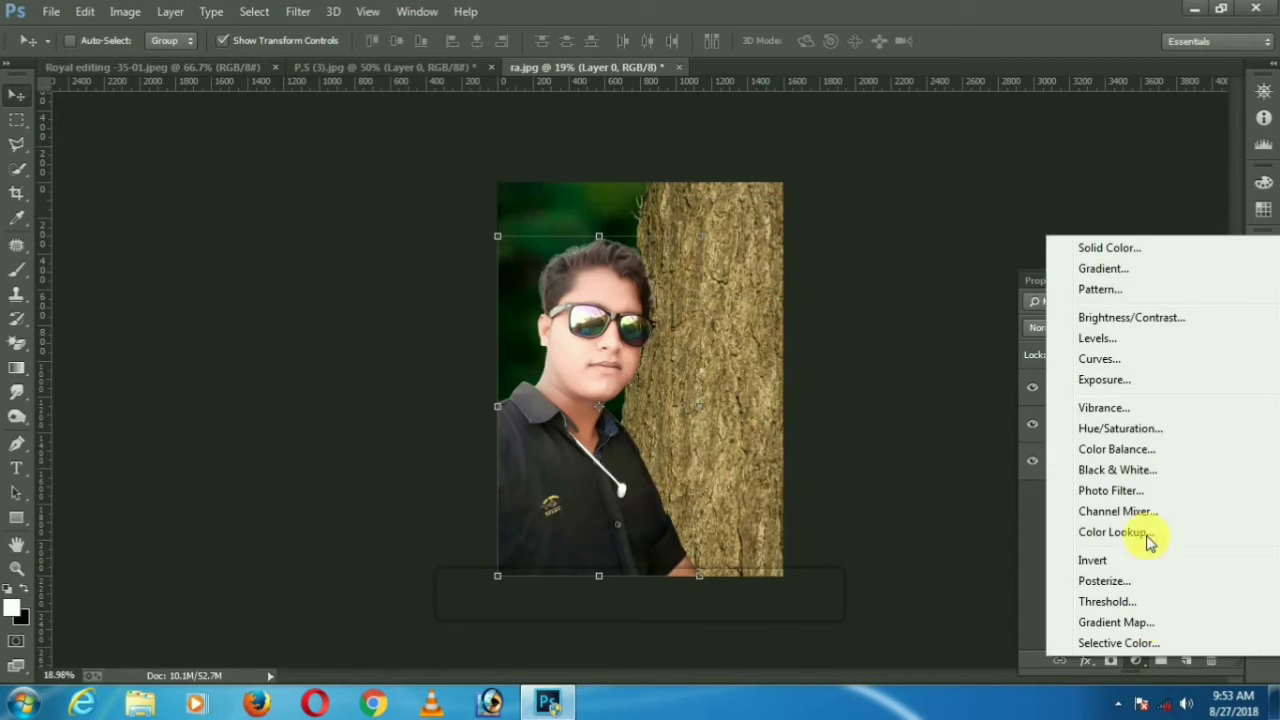
left_click(1101, 452)
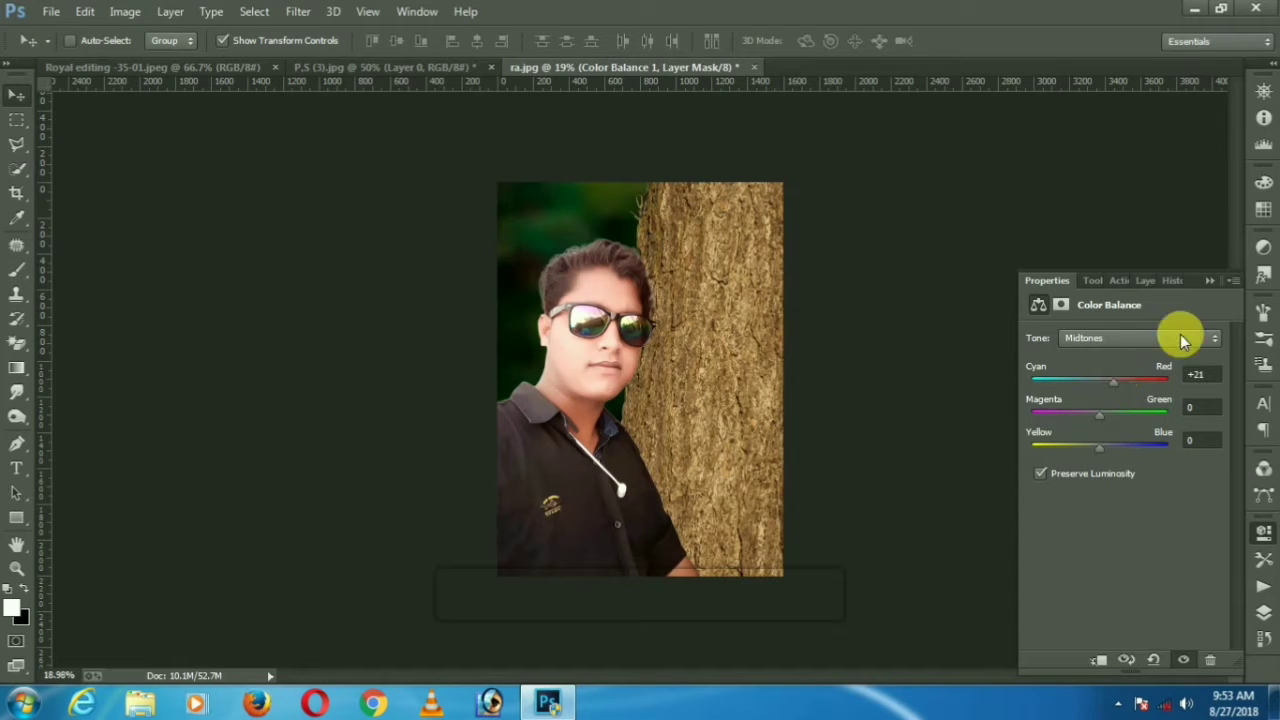
left_click(1209, 280)
left_click(1265, 612)
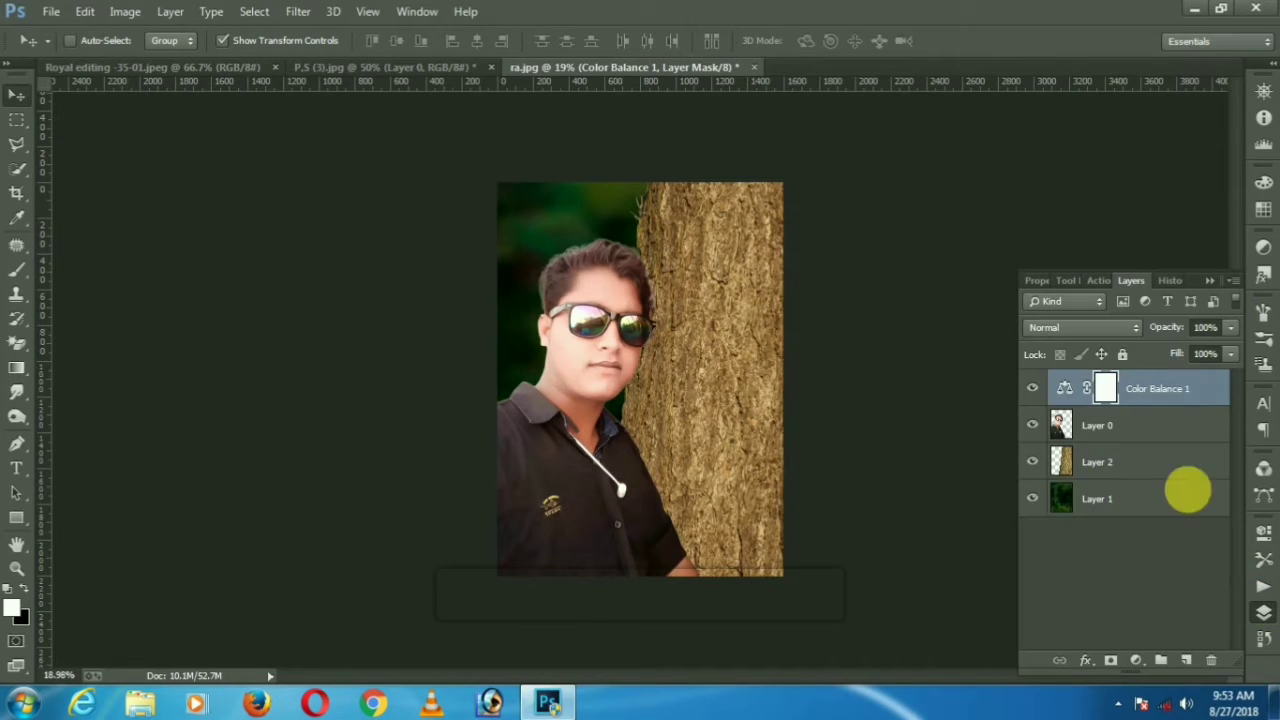
right_click(1166, 388)
left_click(805, 540)
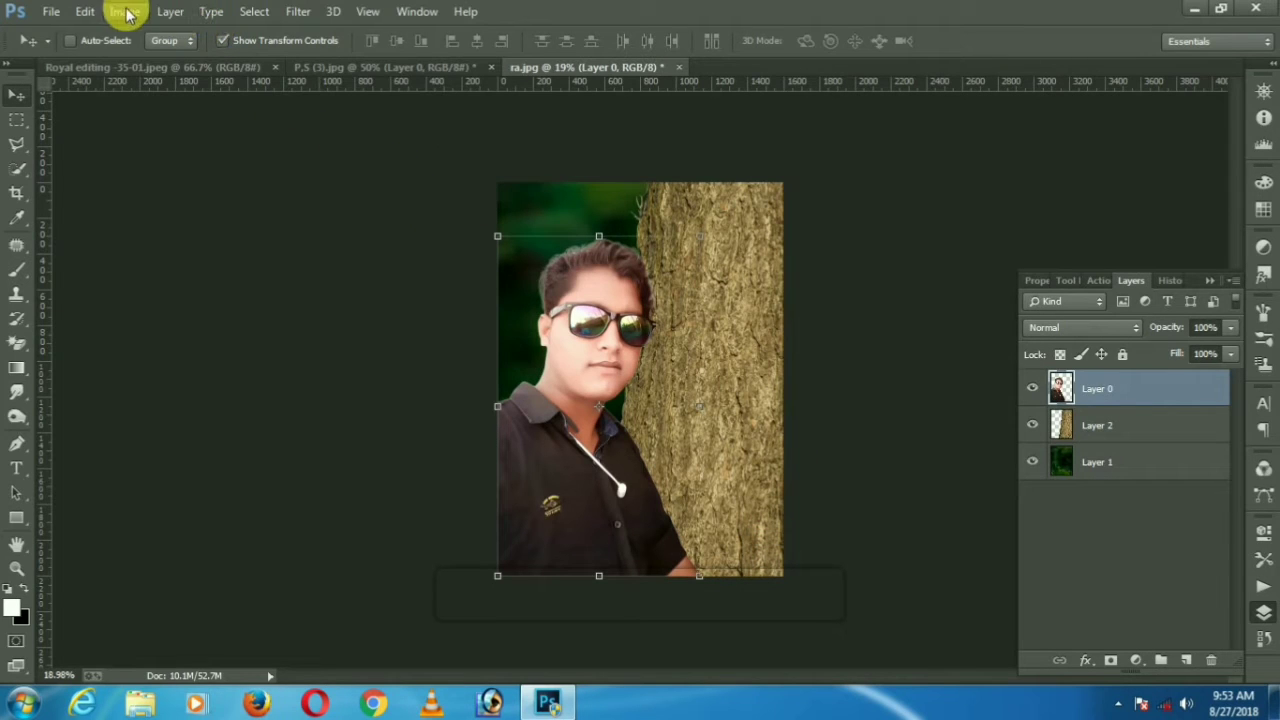
- Adjust the HSL luminance of the portrait on Layer 0 using the Camera Raw filter
left_click(297, 11)
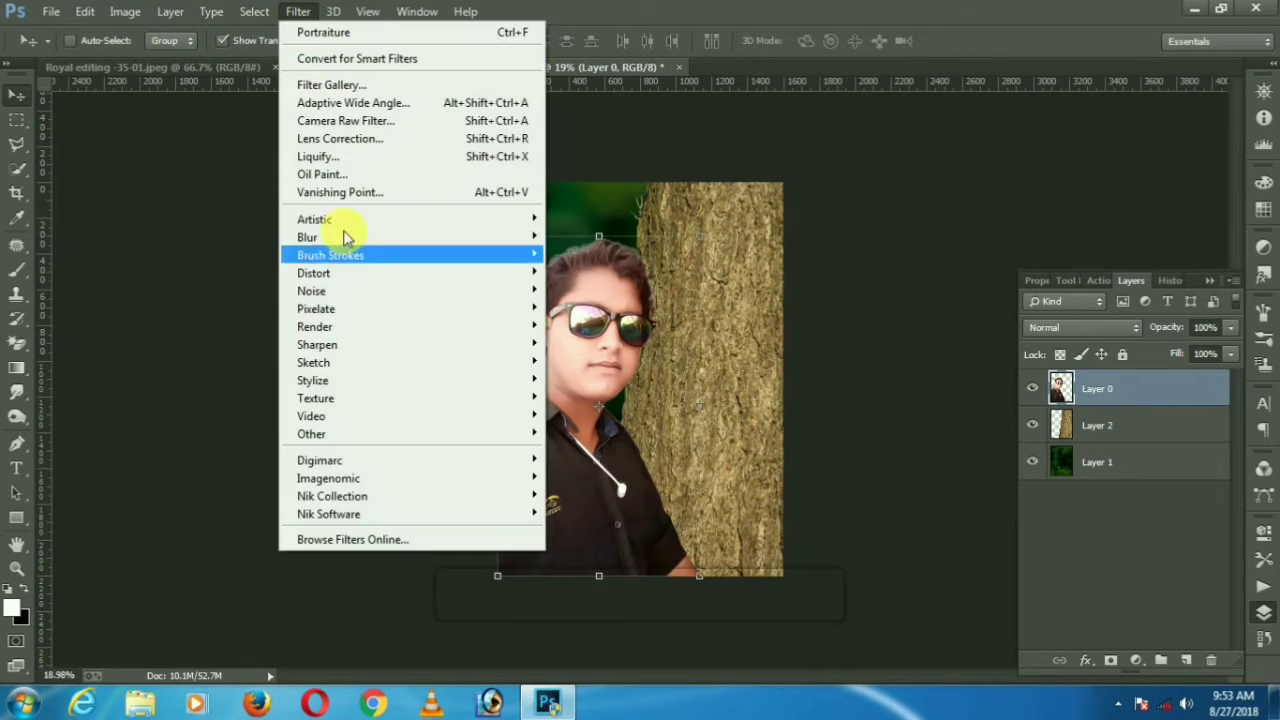
left_click(355, 121)
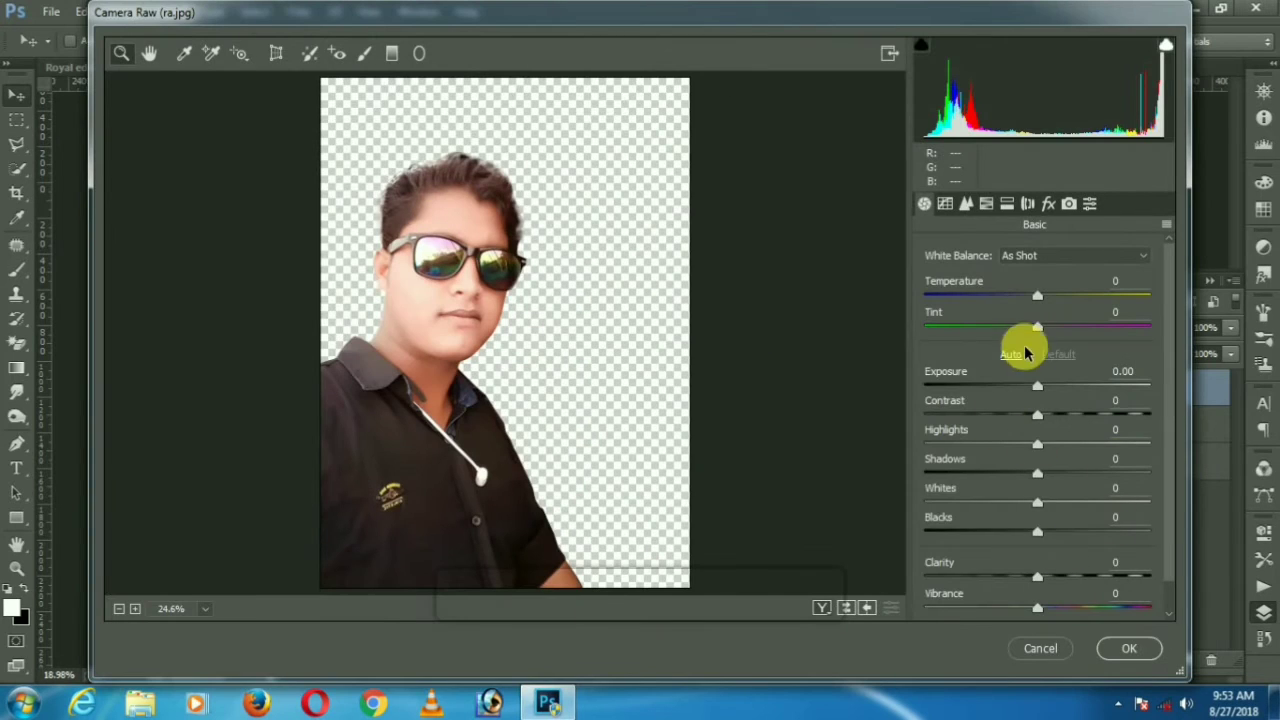
left_click(1007, 204)
left_click(986, 204)
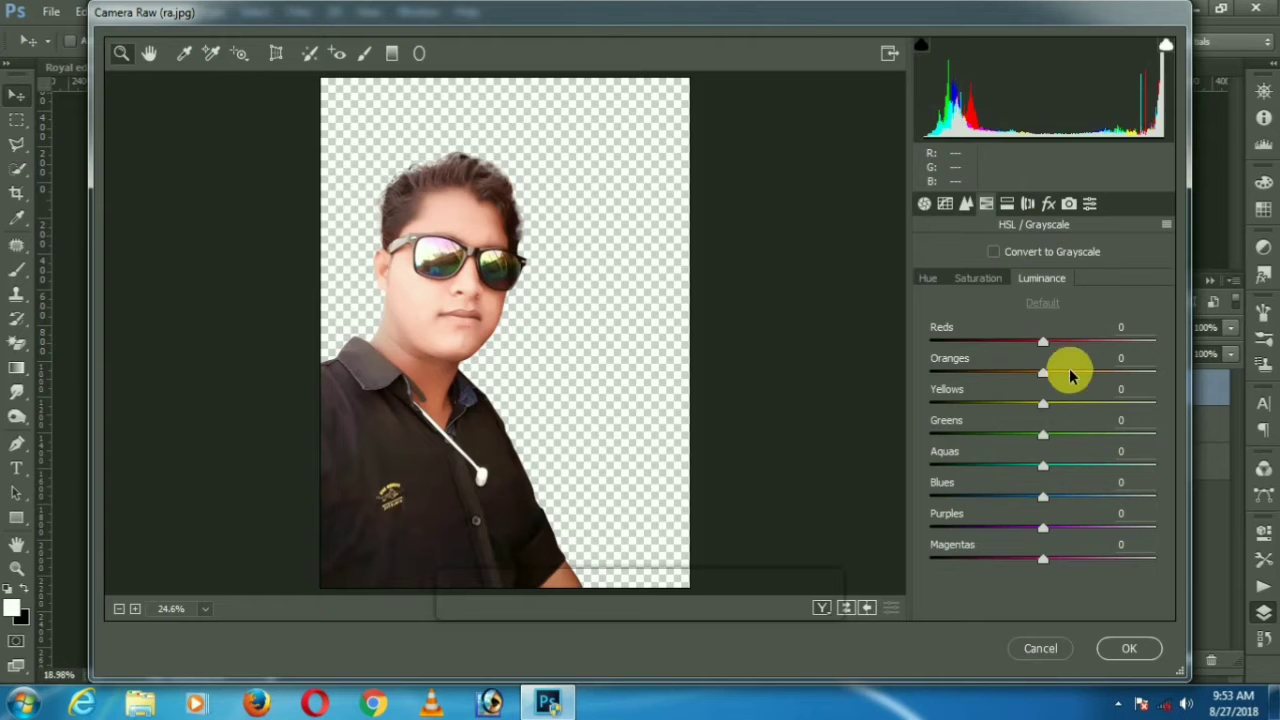
left_click(1127, 651)
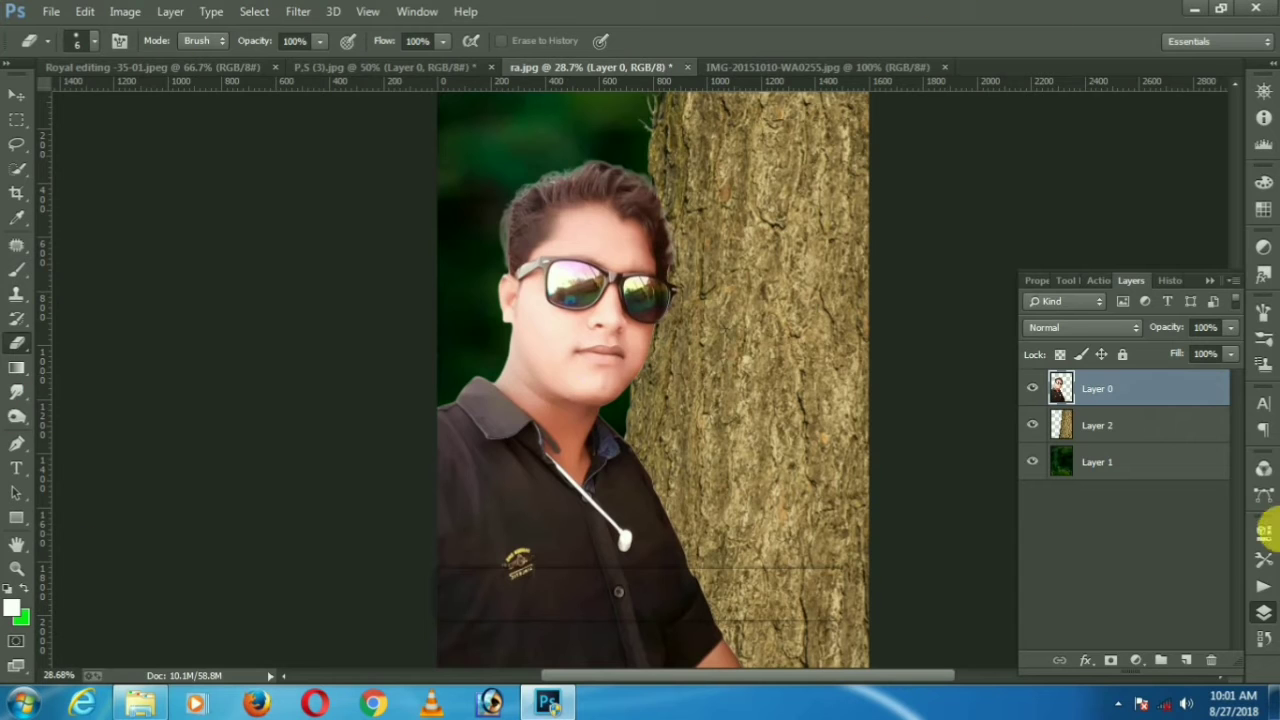
- Outline the left-hand sunglass lens with the Polygonal Lasso and delete it from Layer 0
scroll(620, 262, "up", 5)
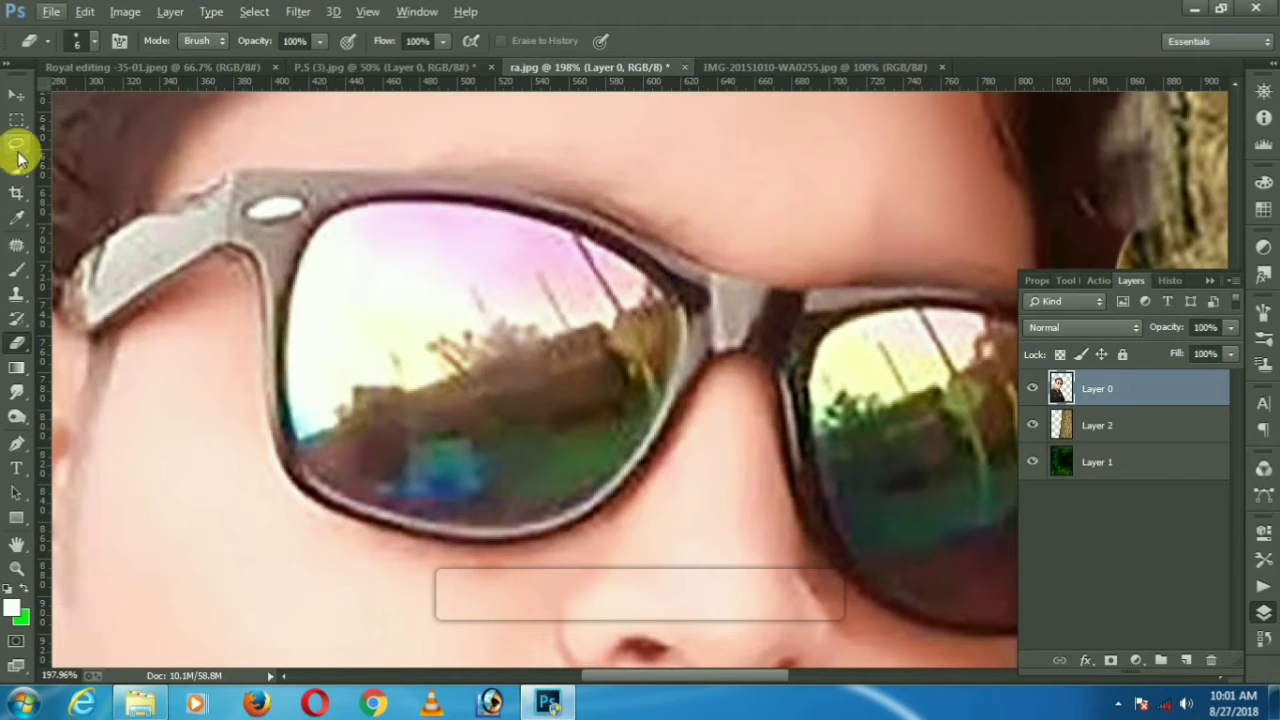
left_click(18, 152)
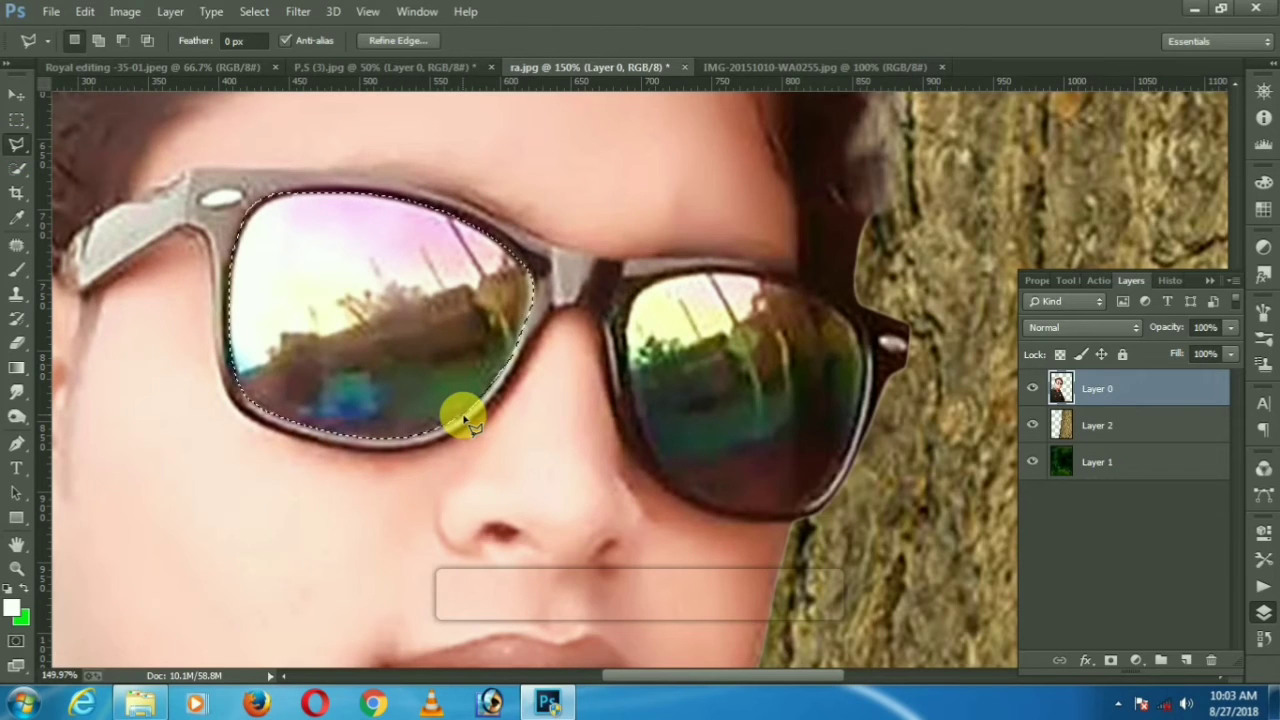
key("Delete")
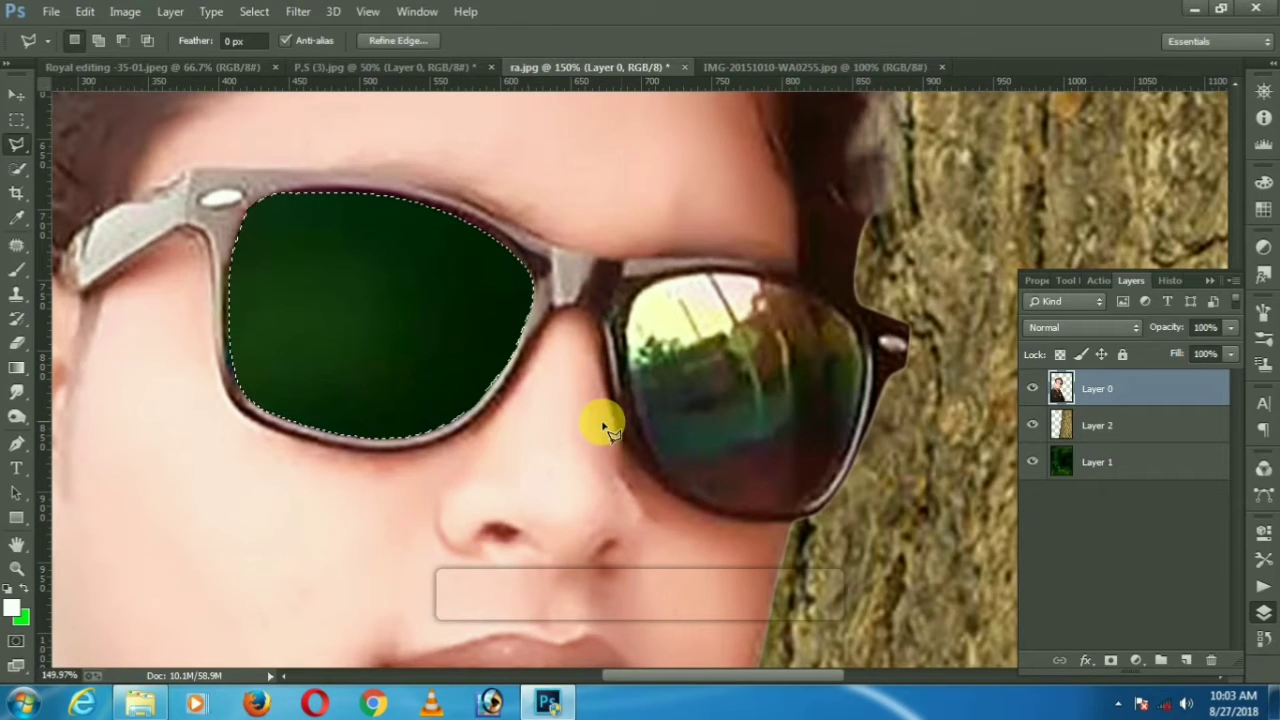
- Outline the right-hand sunglass lens with the Polygonal Lasso, delete it from Layer 0, and clear the selection
left_click_drag(605, 425, 351, 314)
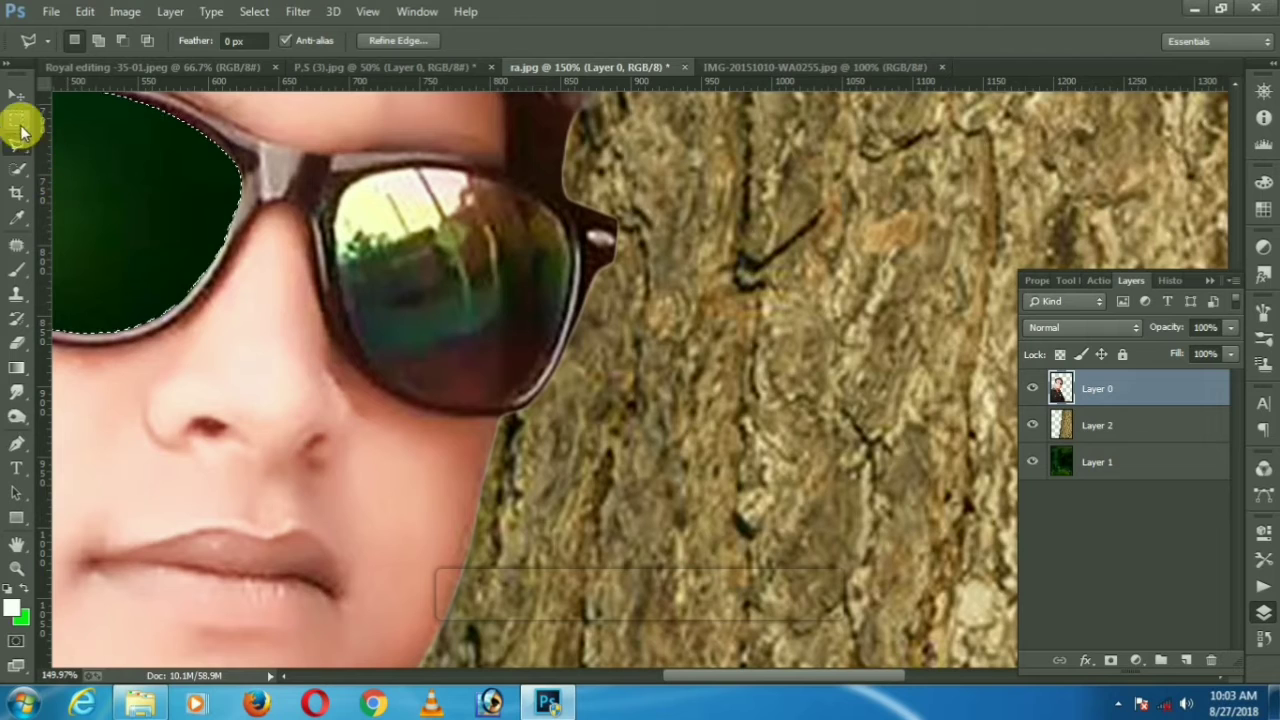
left_click(18, 148)
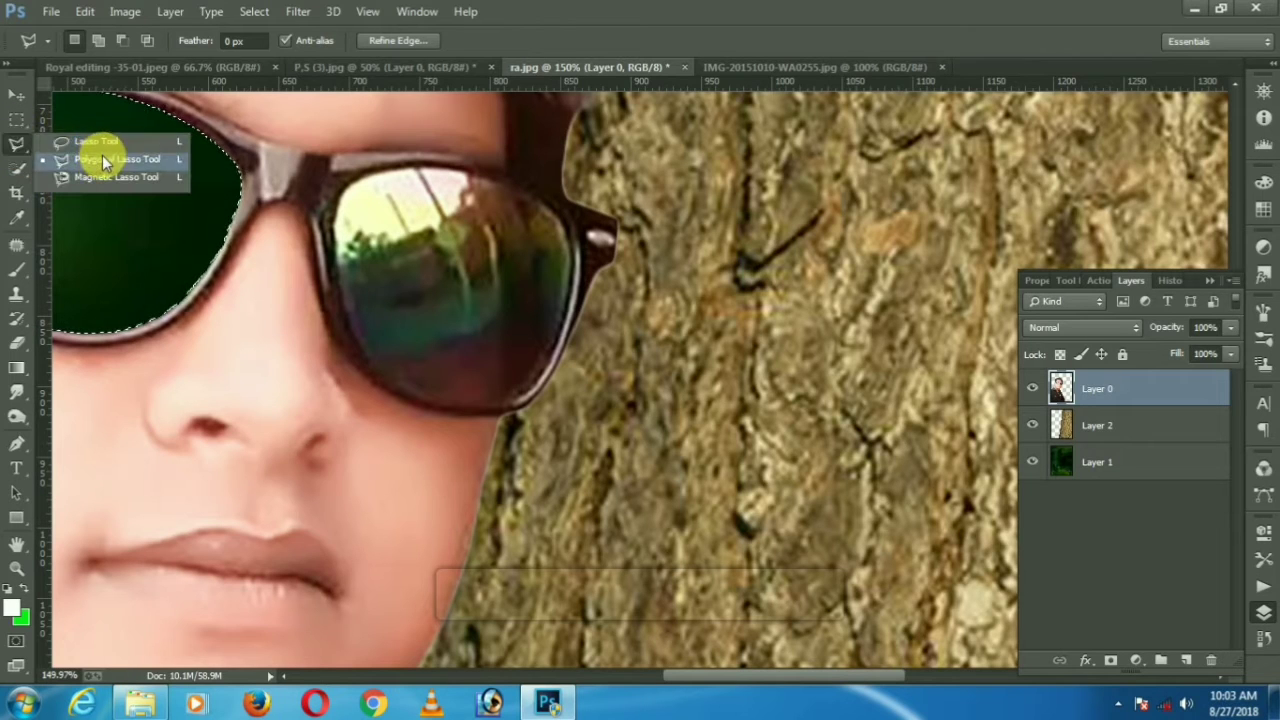
left_click(94, 155)
scroll(390, 257, "up", 5)
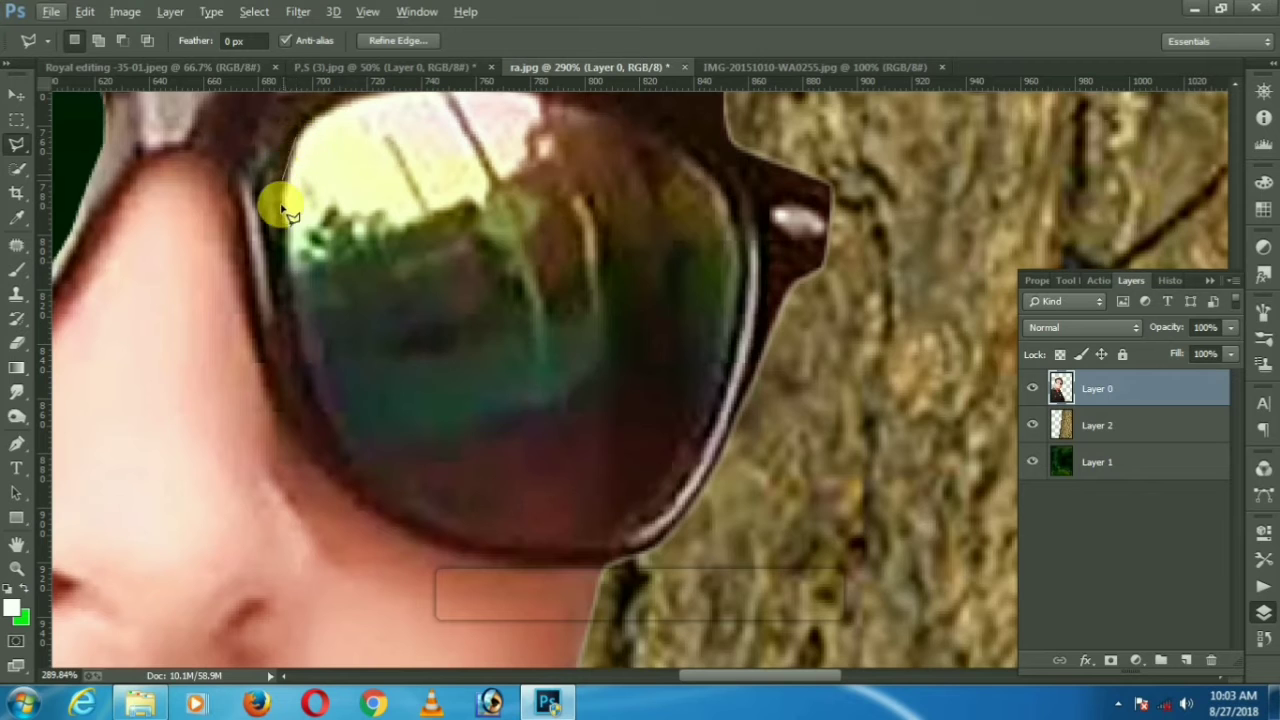
left_click(291, 312)
scroll(491, 503, "down", 5)
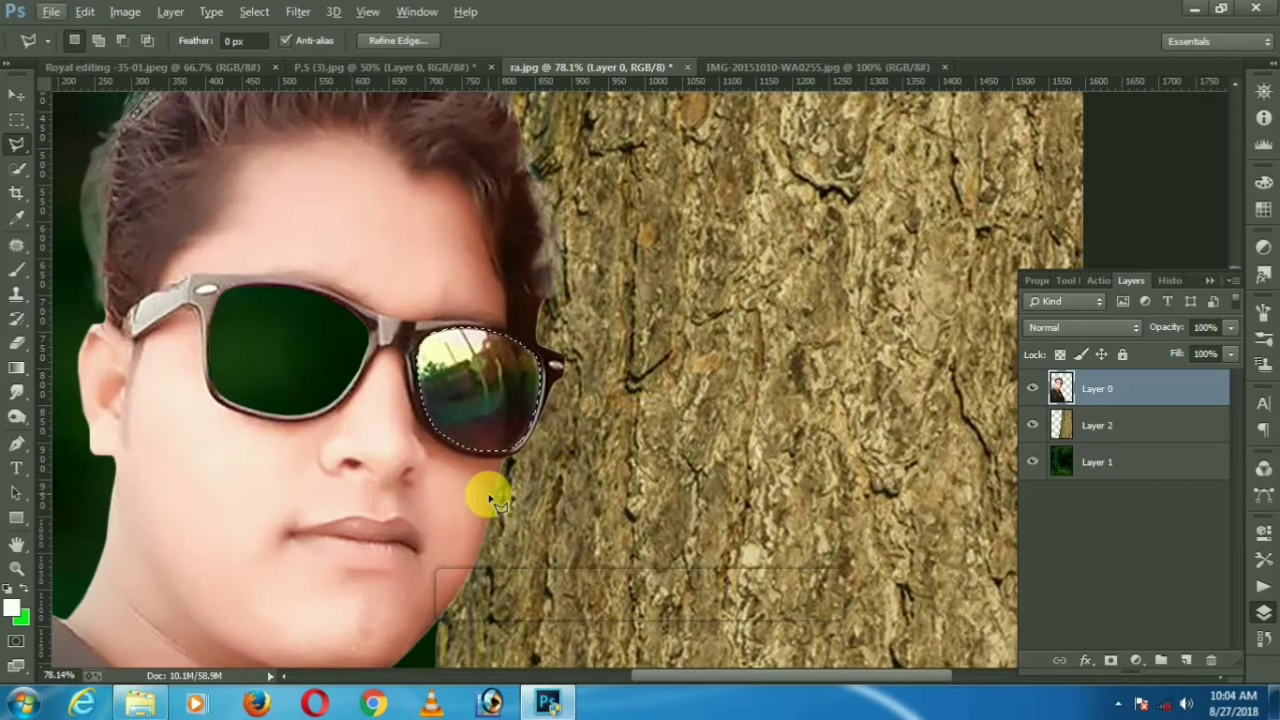
key("Delete")
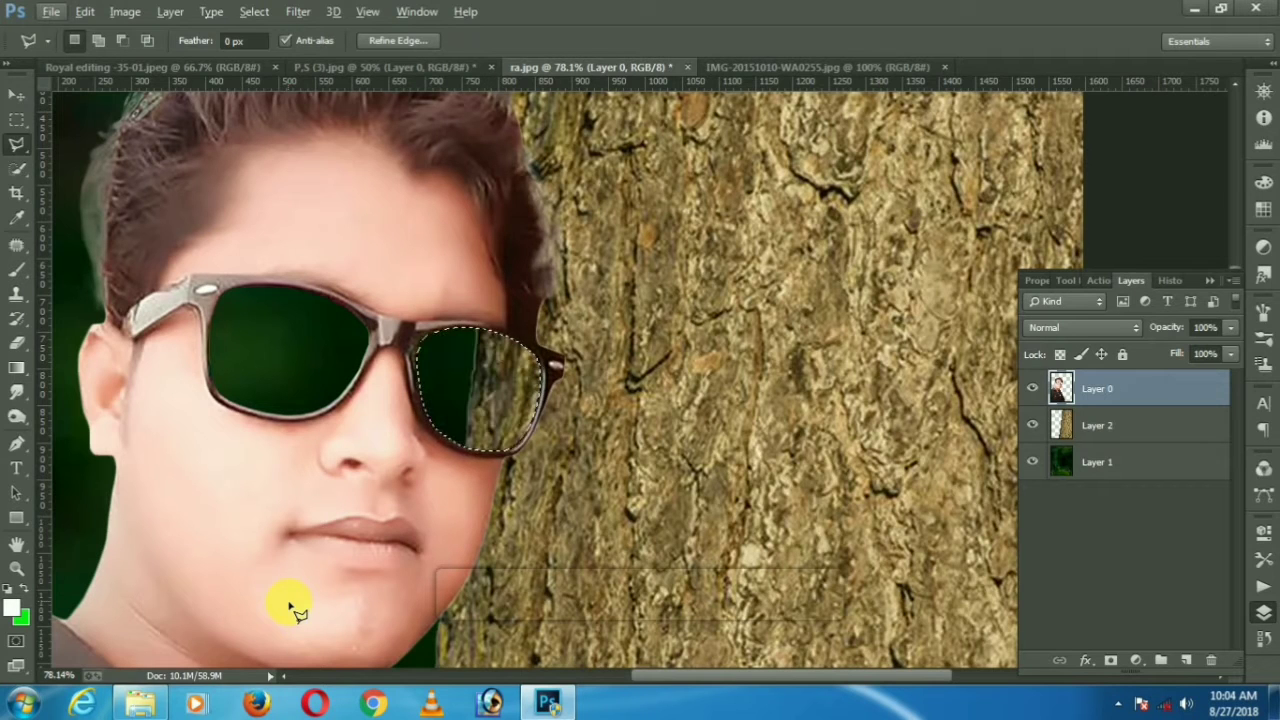
left_click_drag(517, 415, 549, 363)
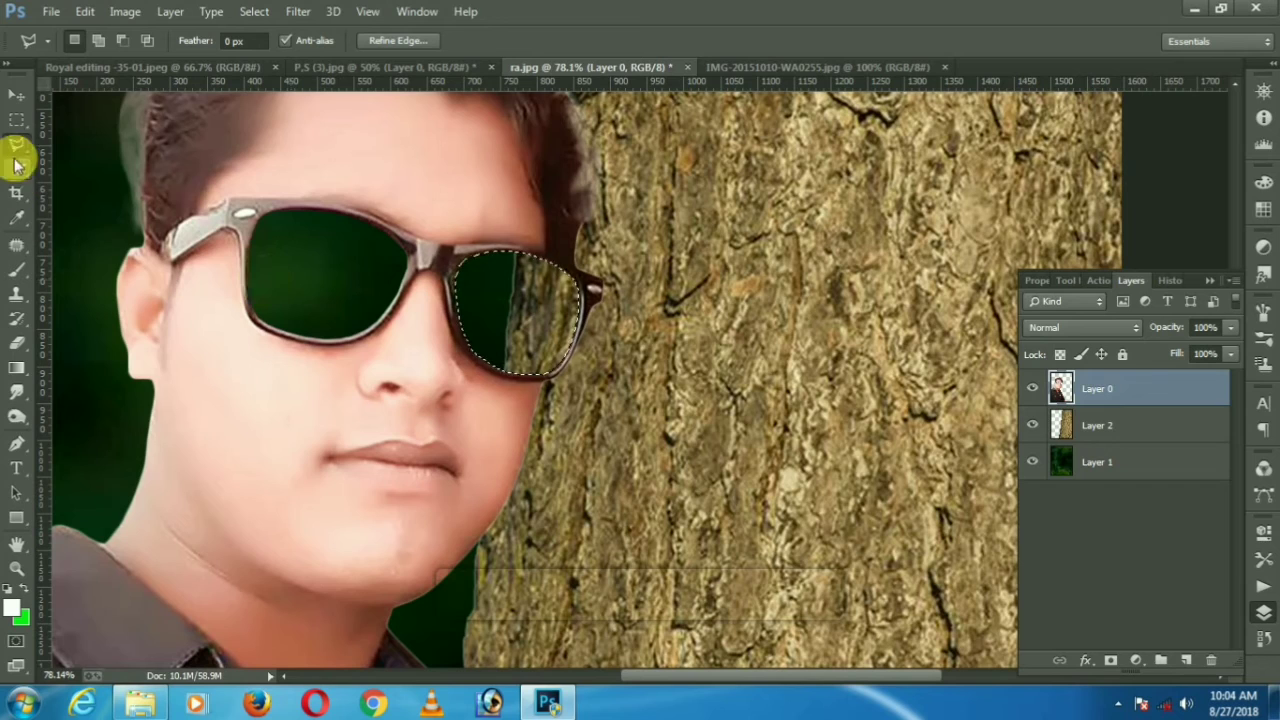
left_click(15, 121)
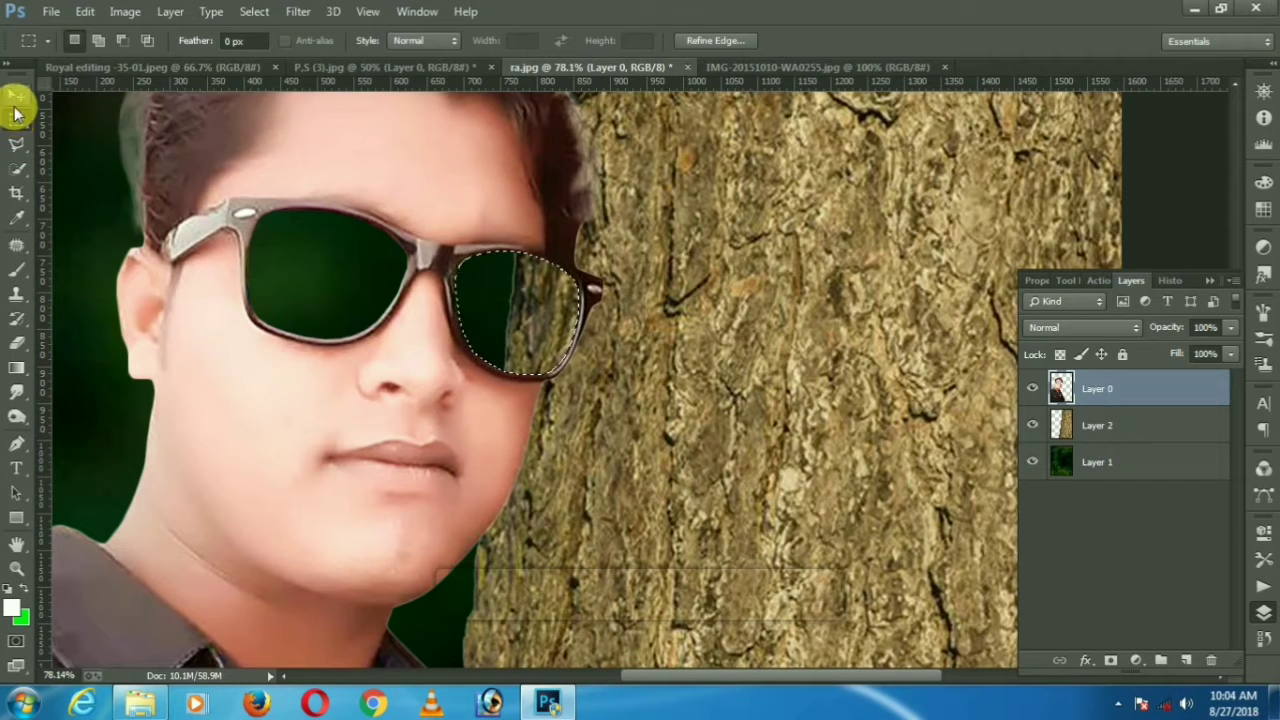
left_click(16, 100)
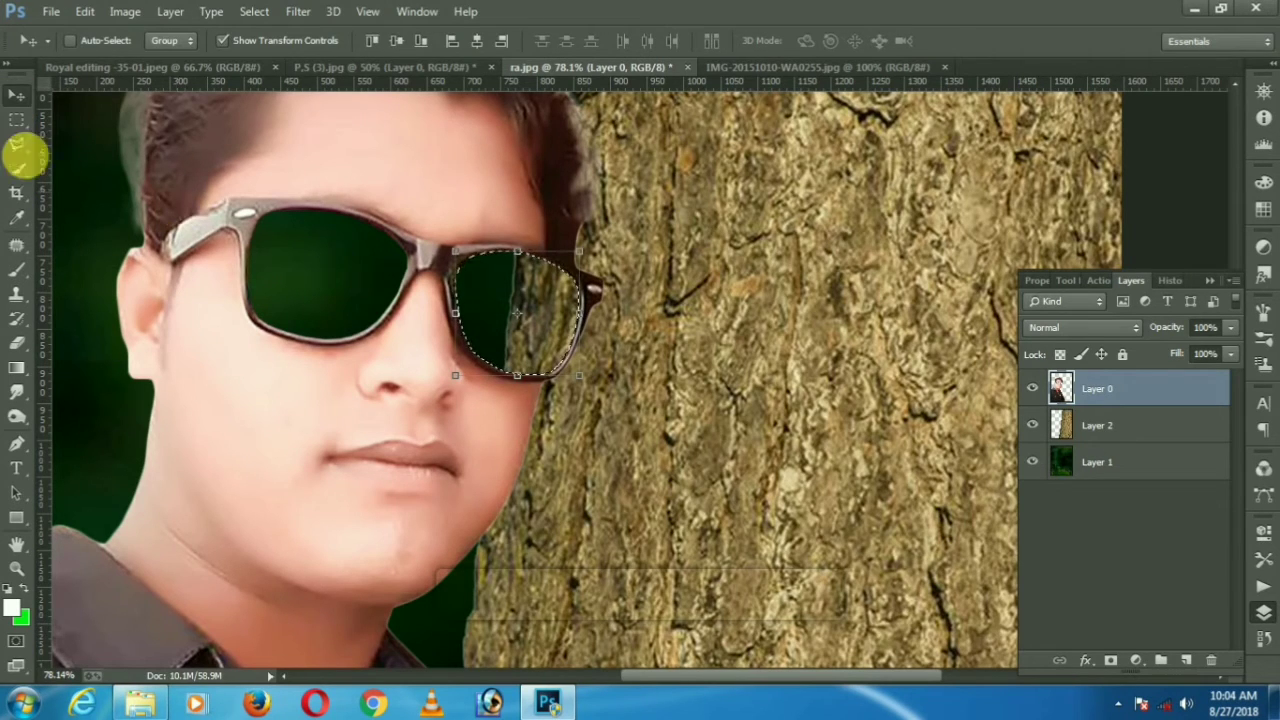
left_click(16, 121)
left_click(317, 251)
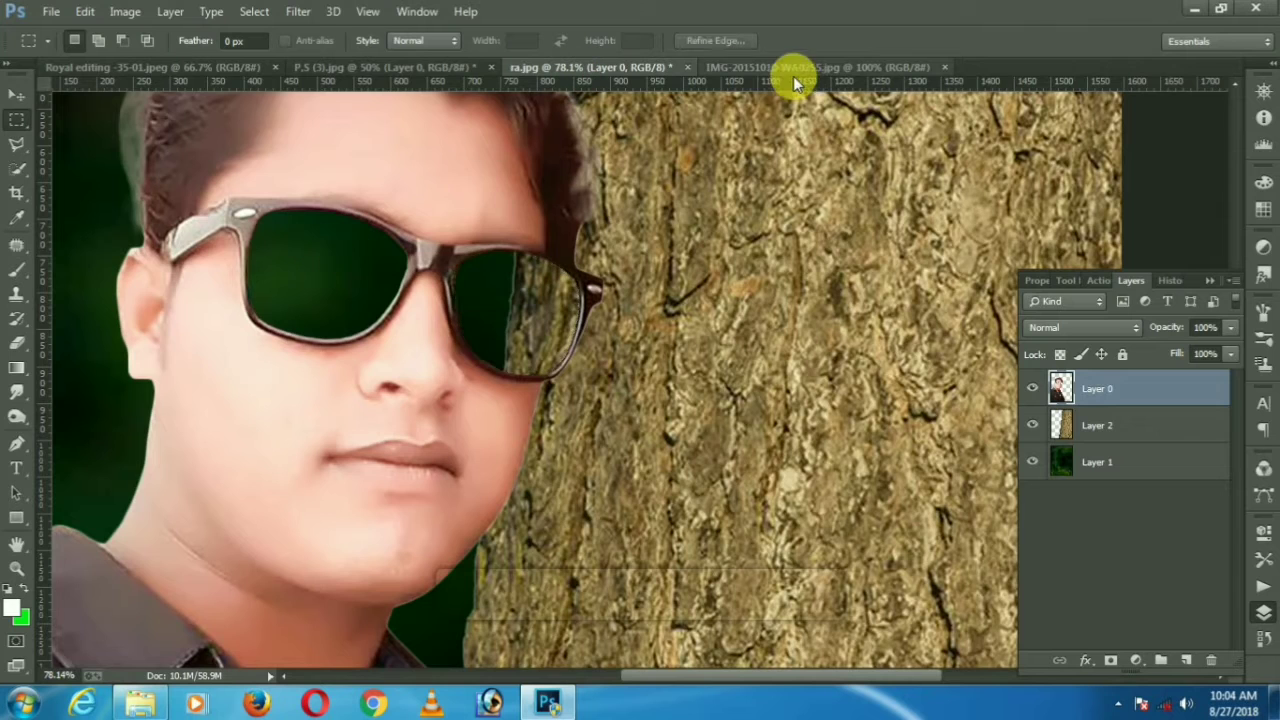
- Bring the yellow glow image from IMG-20151010-WA0255.jpg into ra.jpg, placing it over the left-hand sunglass lens
key("ctrl+Tab")
left_click_drag(638, 398, 461, 186)
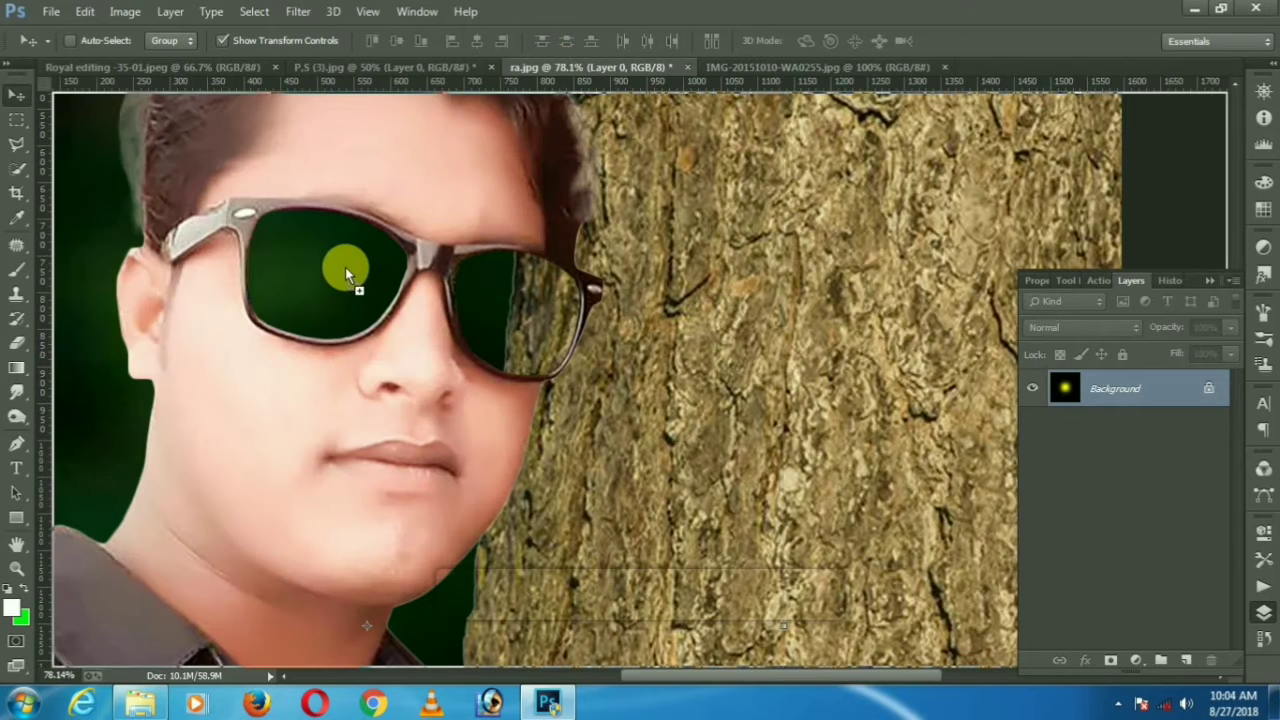
left_click_drag(345, 267, 370, 319)
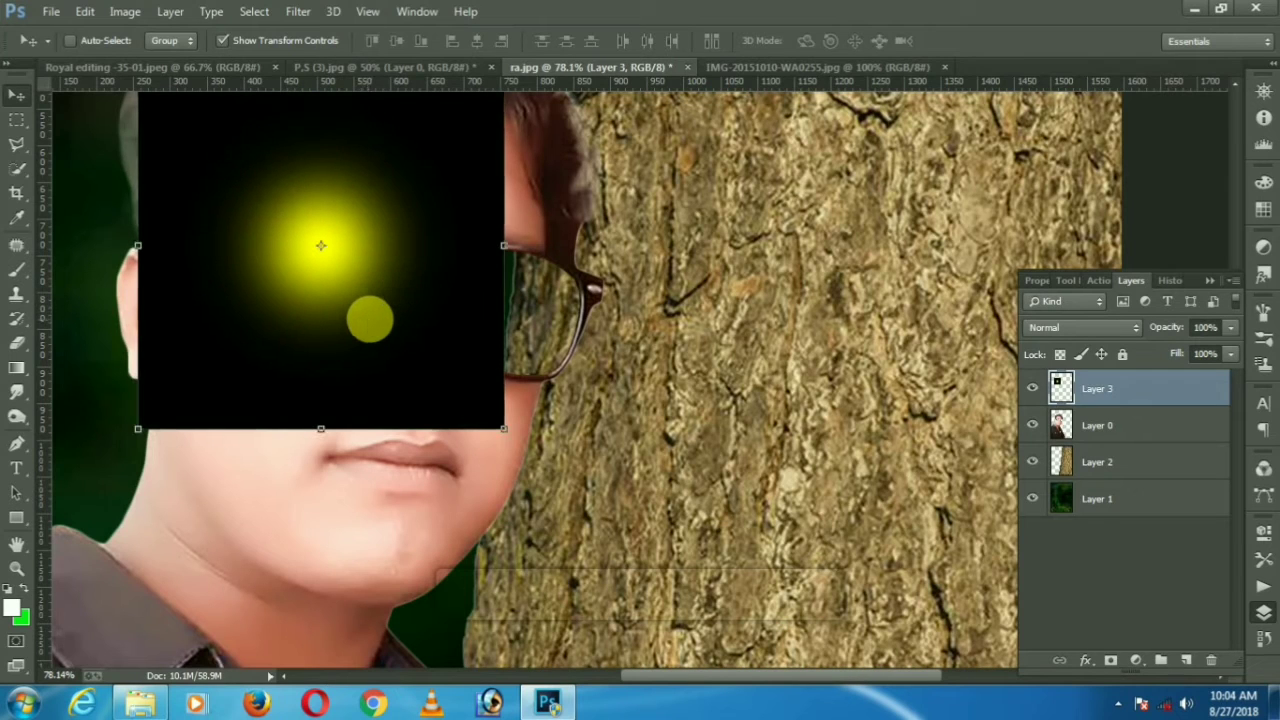
- Set the yellow glow layer's blend mode to Screen and centre the glow on the left-hand sunglass lens
left_click(1064, 327)
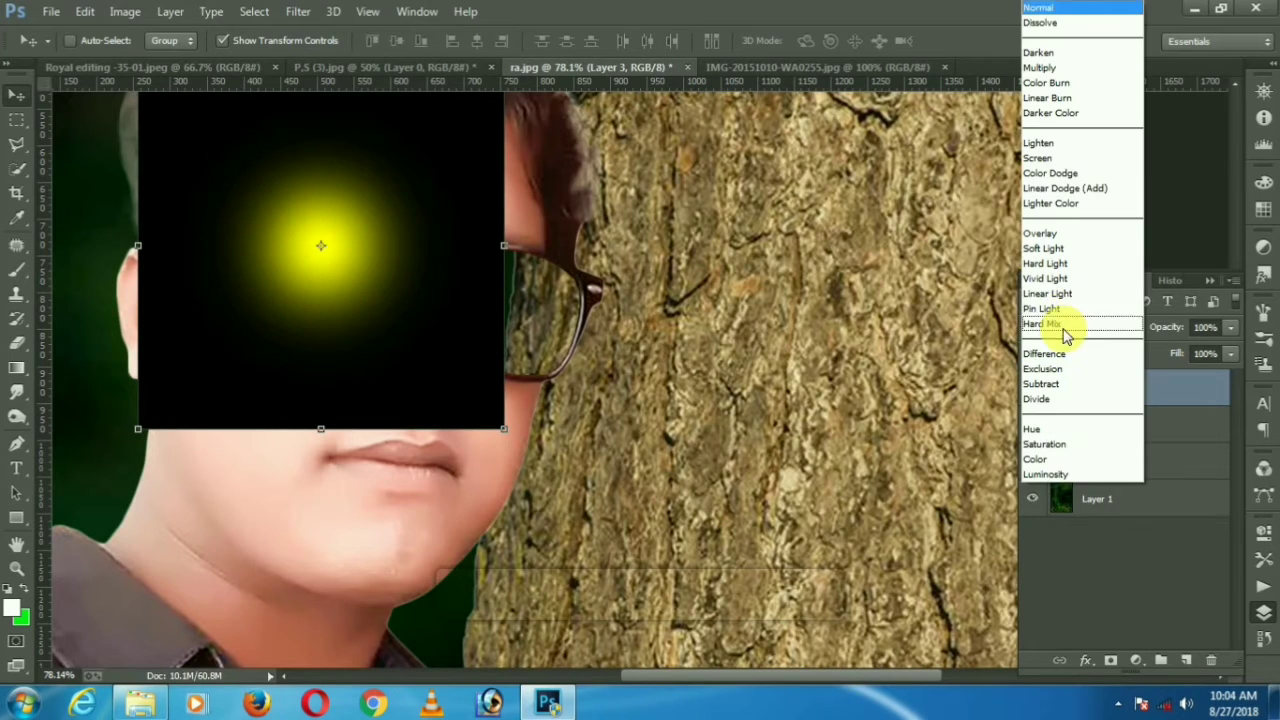
left_click(1072, 160)
left_click_drag(414, 277, 925, 378)
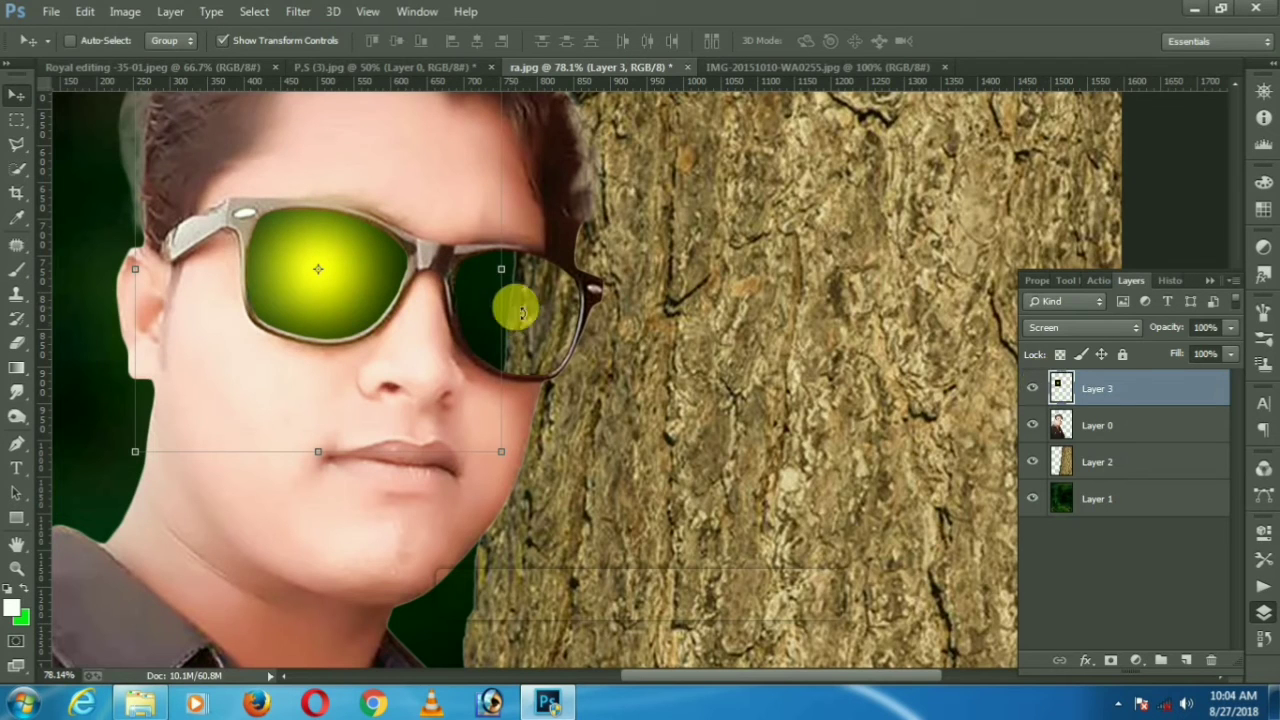
- Enlarge the yellow glow on Layer 3 to about 130% and re-centre it on the left-hand sunglass lens
mouse_move(502, 270)
left_mouse_down()
mouse_move(535, 287)
mouse_move(510, 272)
left_mouse_up()
left_click_drag(522, 460, 577, 517)
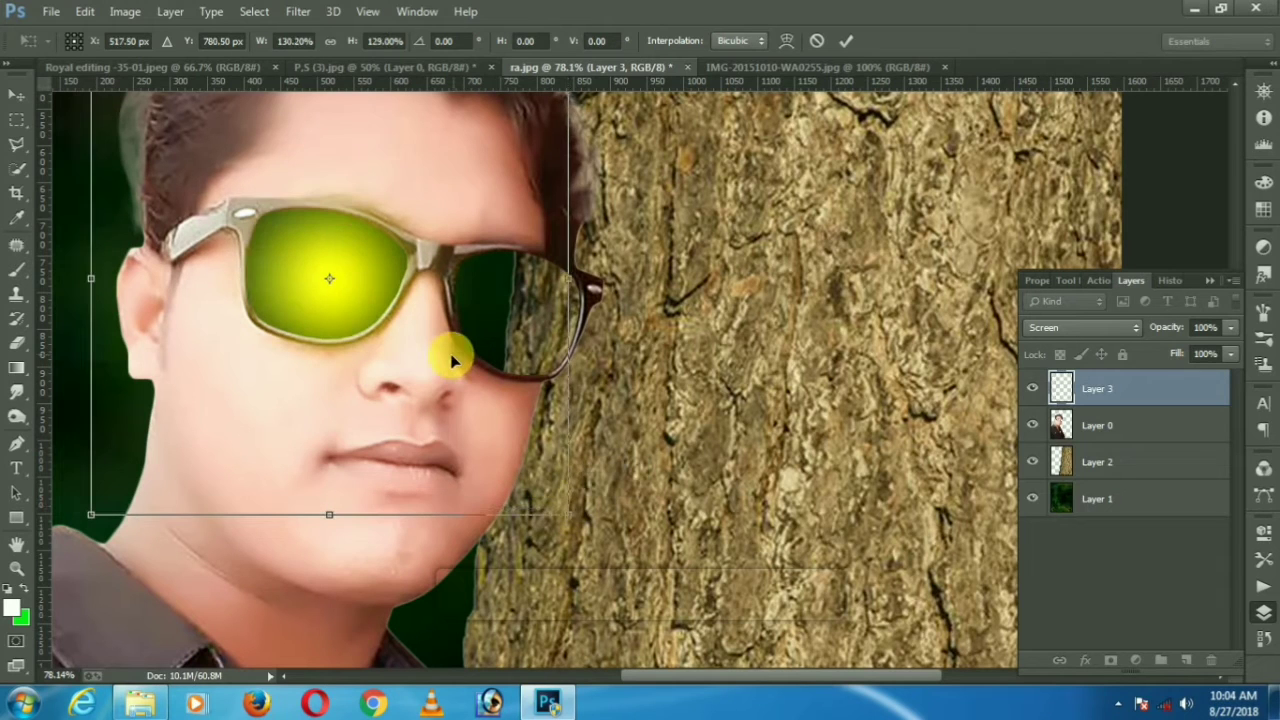
left_click_drag(454, 353, 446, 352)
key("Return")
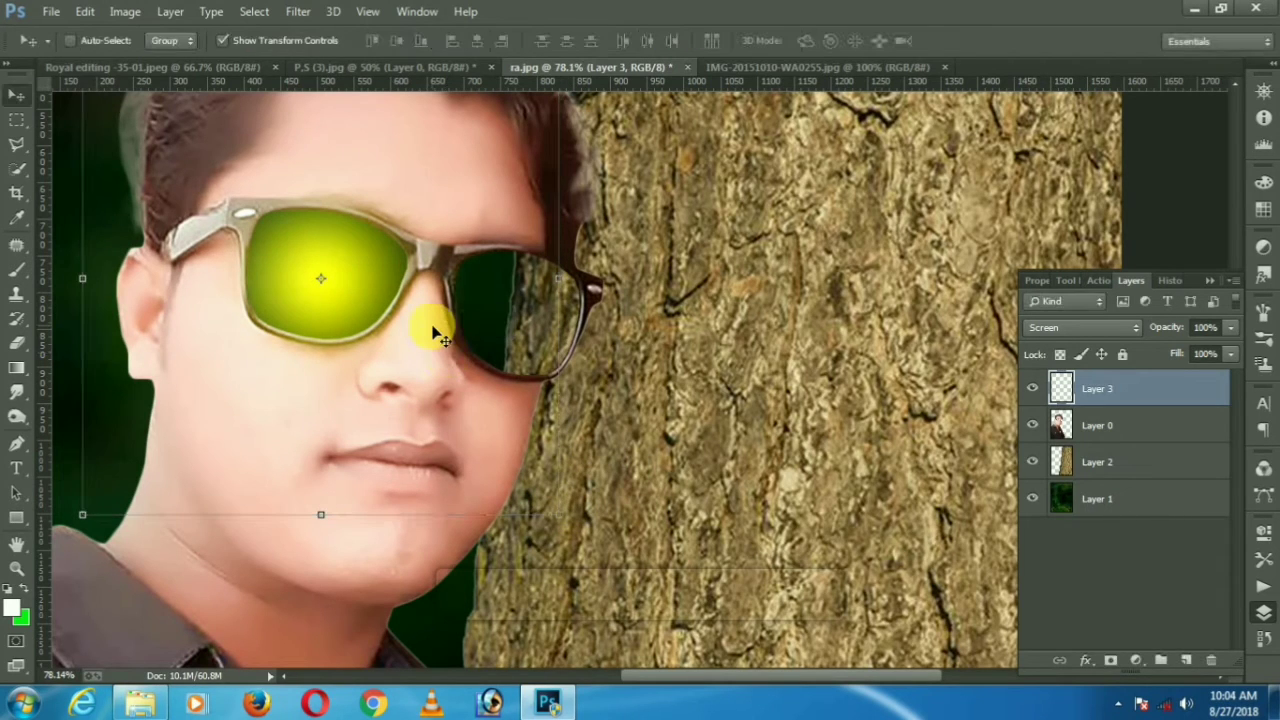
- Duplicate the yellow glow layer, place the copy over the right-hand sunglass lens, and stack it beneath the portrait layer
key("ctrl+j")
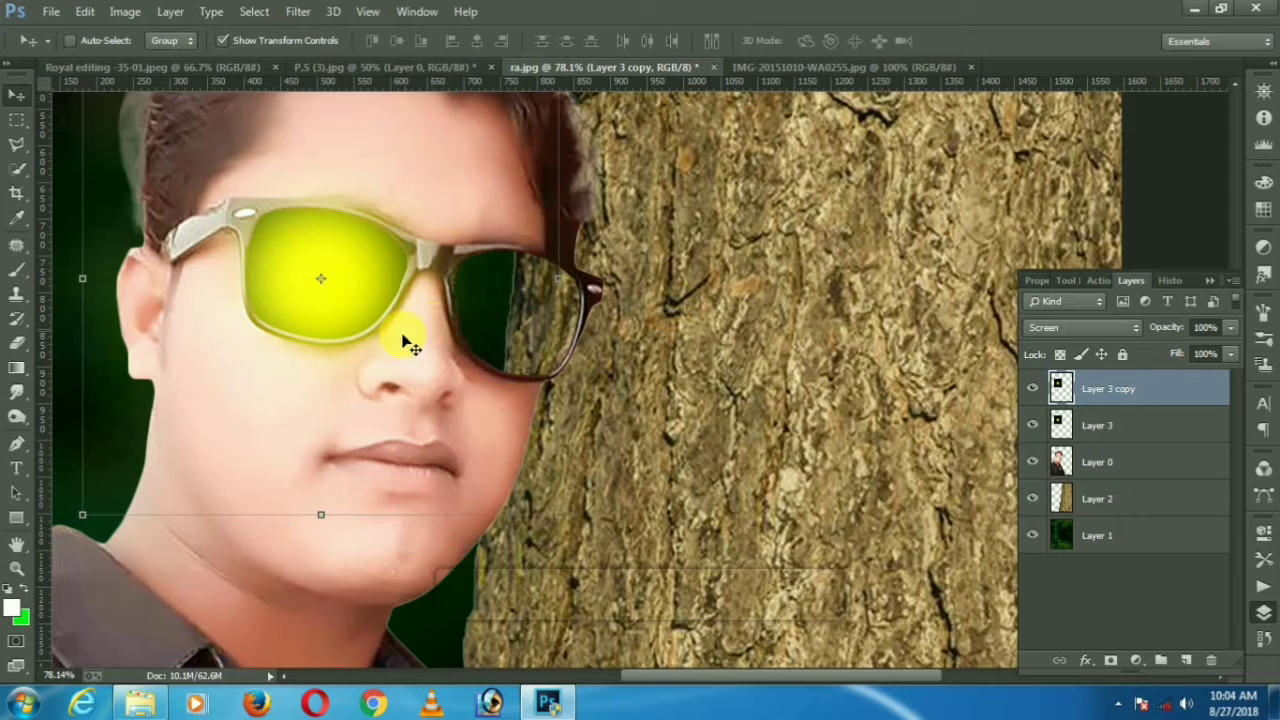
left_click_drag(340, 280, 522, 314)
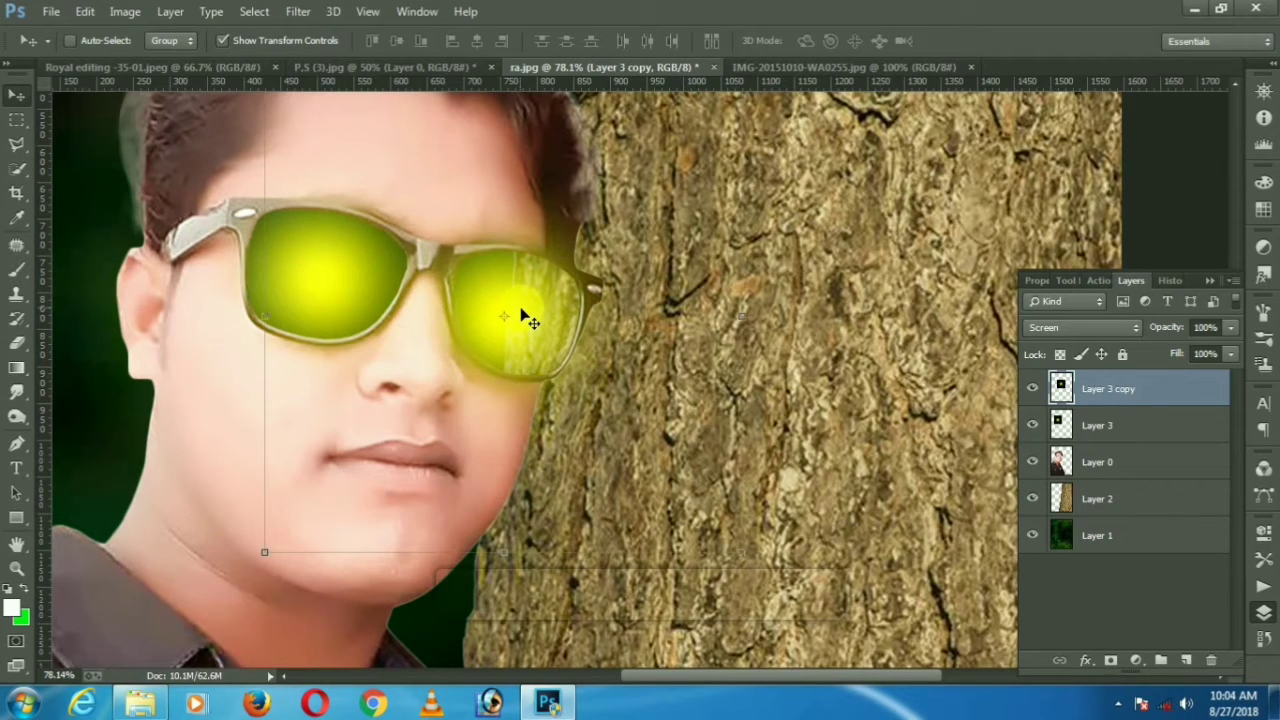
left_click_drag(1115, 392, 1125, 519)
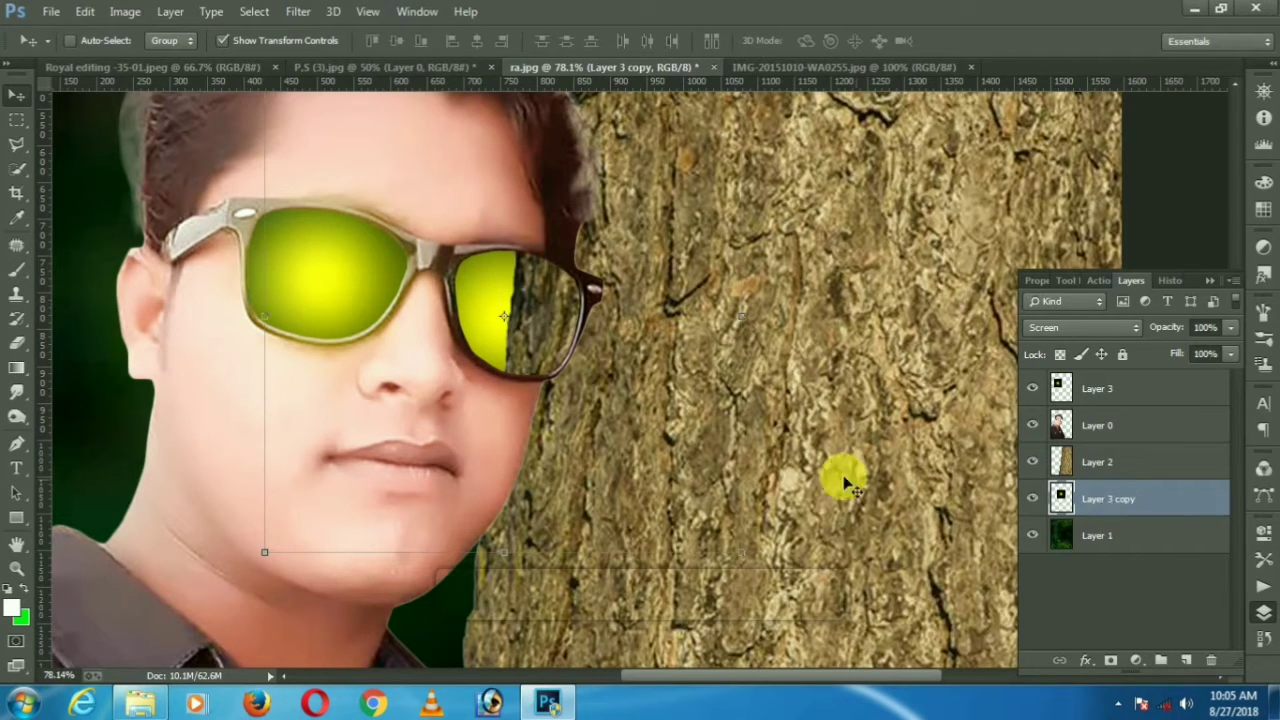
left_click_drag(1118, 500, 1108, 460)
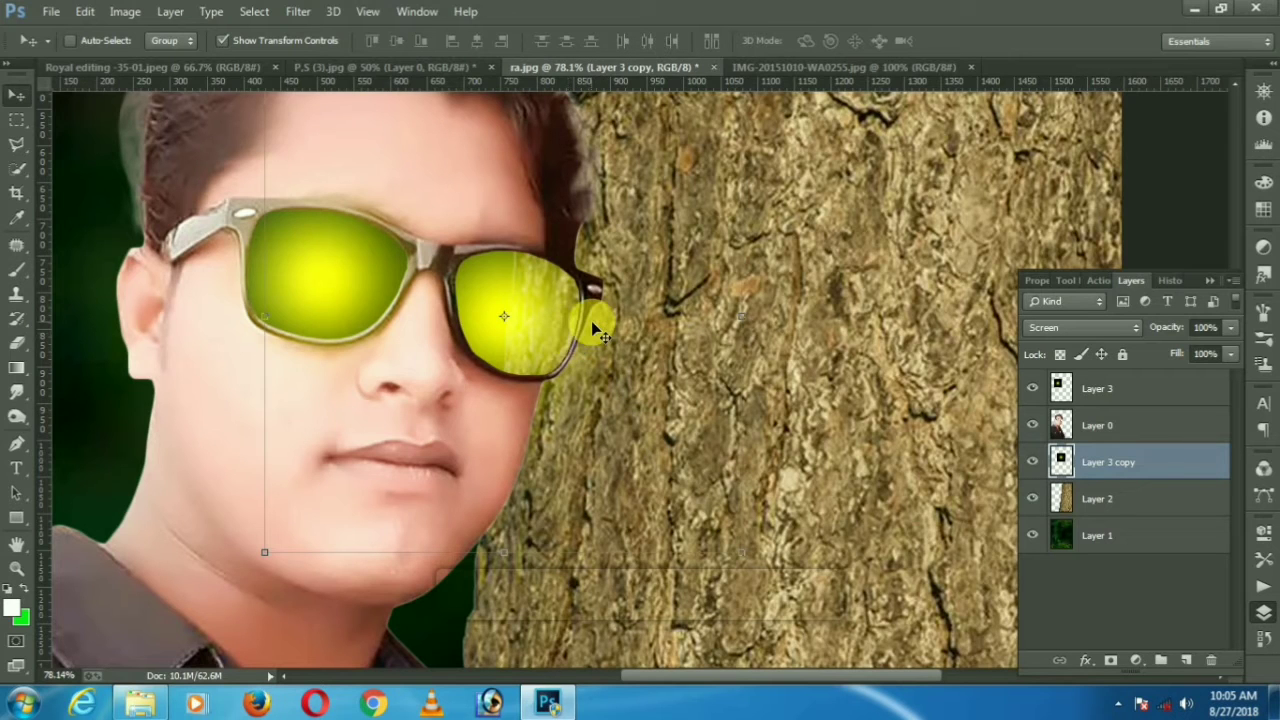
left_click(14, 119)
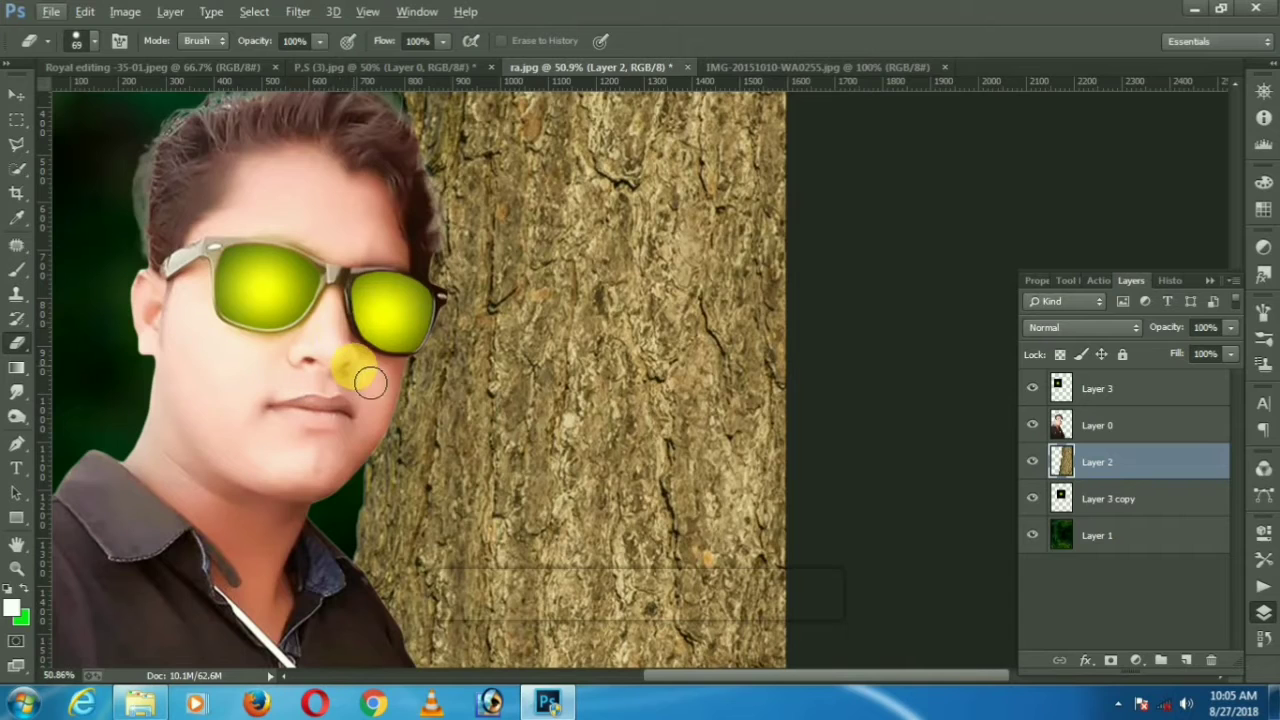
- Scale the left-hand lens glow on Layer 3 up to about 113% and nudge it into the lens centre
left_click(1097, 390)
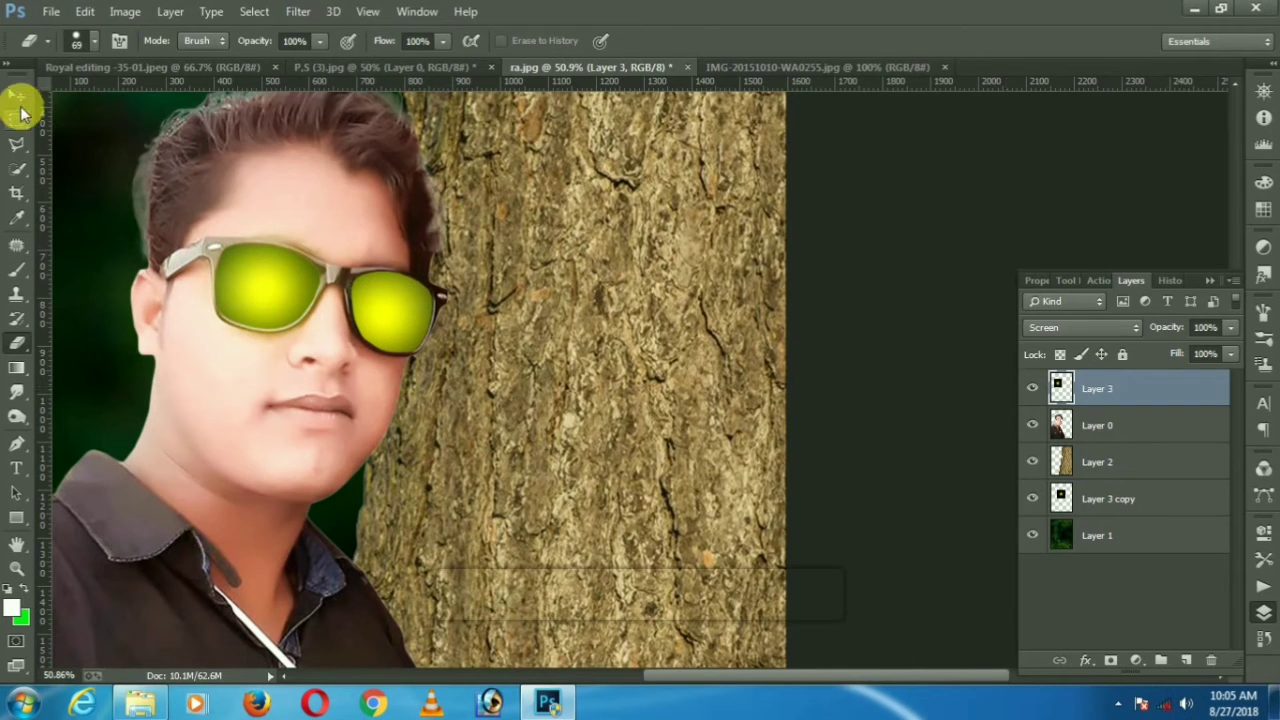
left_click(17, 98)
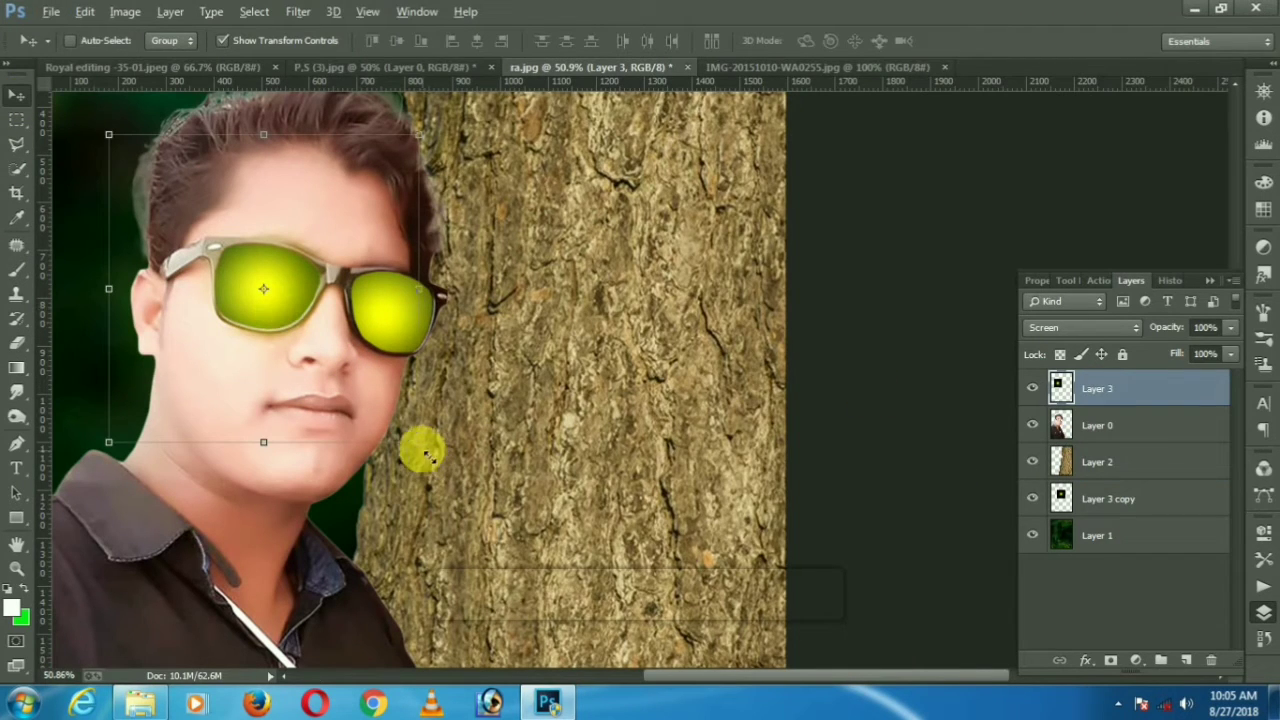
left_click_drag(427, 455, 440, 463)
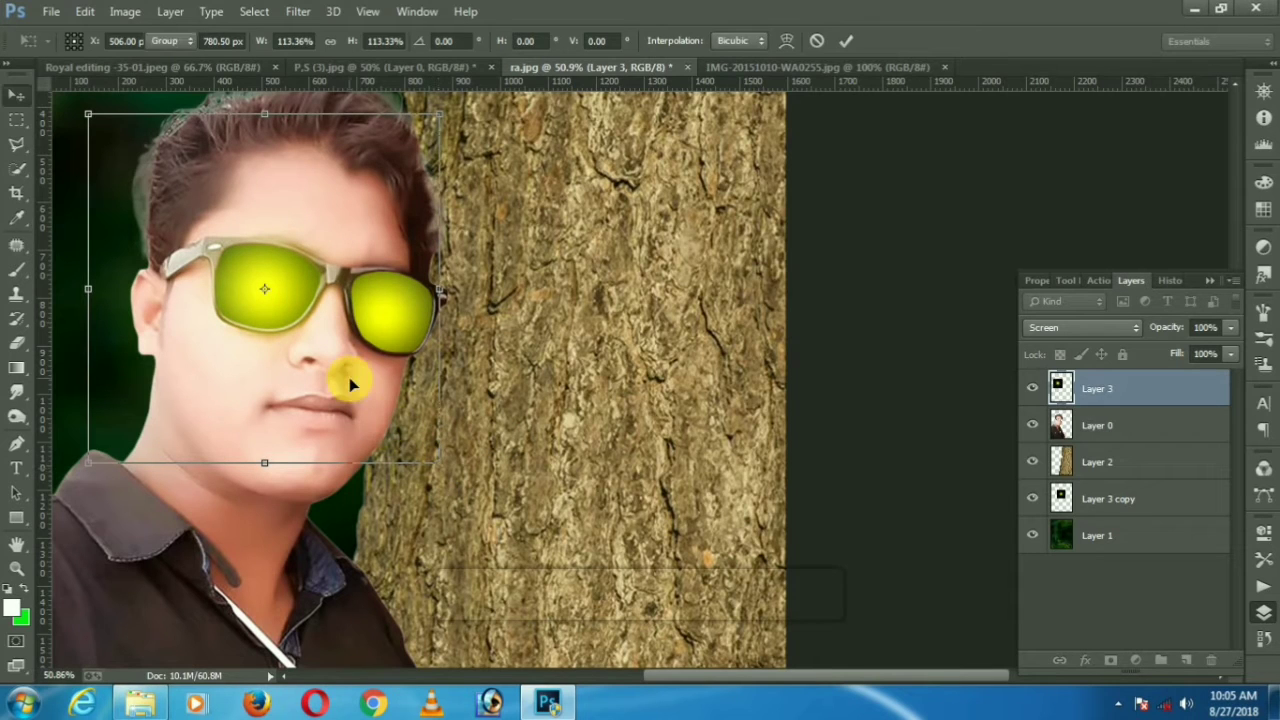
key("Return")
mouse_move(356, 365)
left_mouse_down()
mouse_move(340, 357)
mouse_move(354, 360)
left_mouse_up()
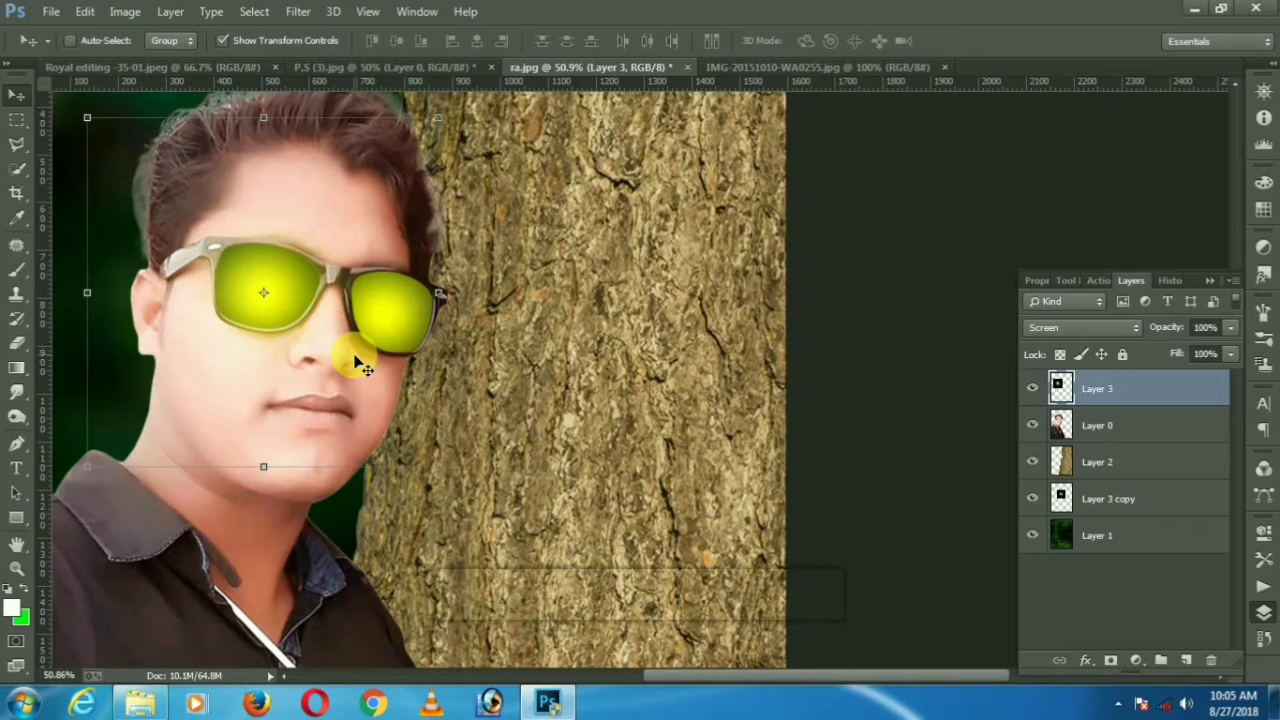
- Examine the right-hand lens glow and the look of both lenses in the whole composite
left_click(1084, 442)
left_click(1089, 500)
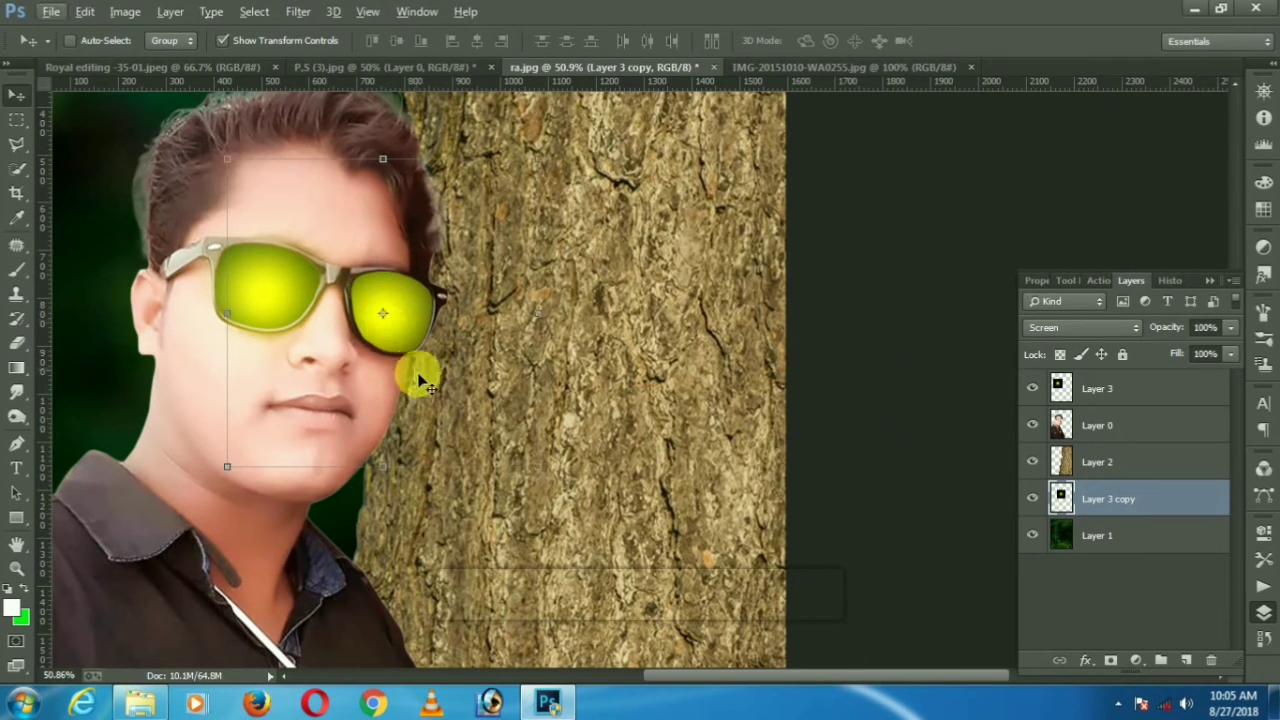
left_click(20, 119)
scroll(343, 320, "down", 6)
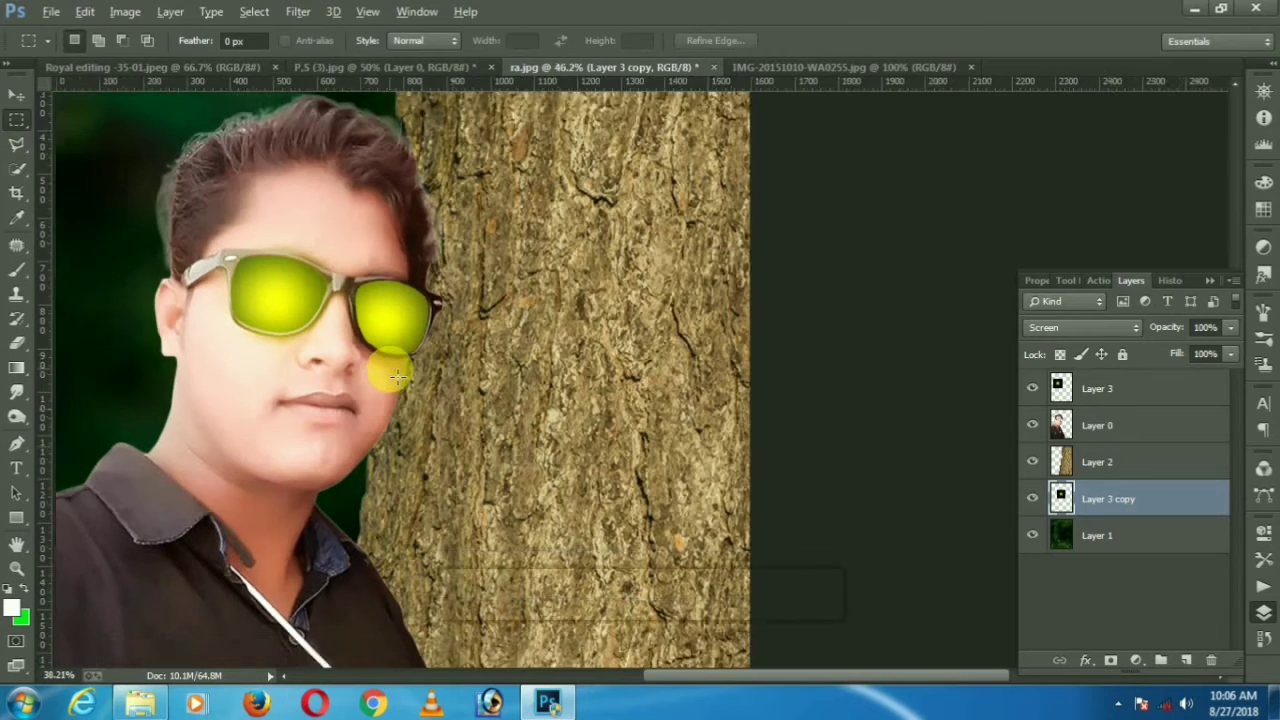
scroll(580, 437, "up", 2)
scroll(583, 441, "up", 2)
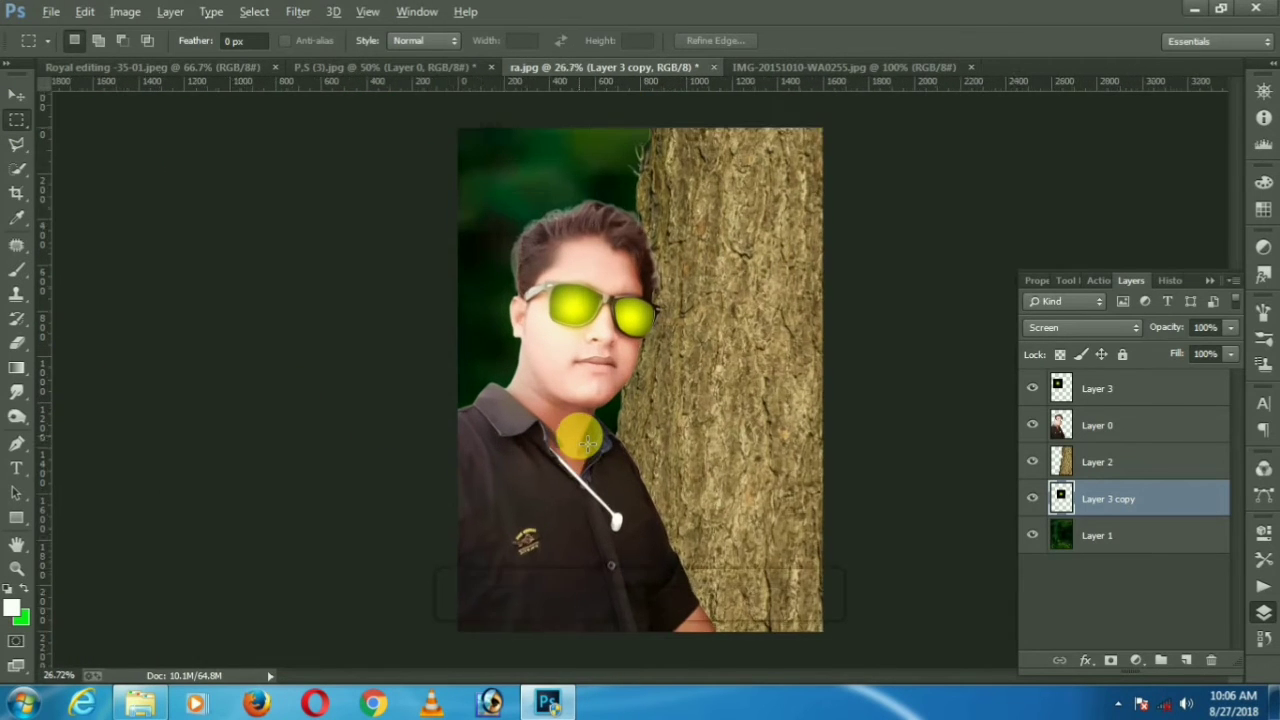
scroll(585, 441, "down", 1)
scroll(588, 441, "up", 1)
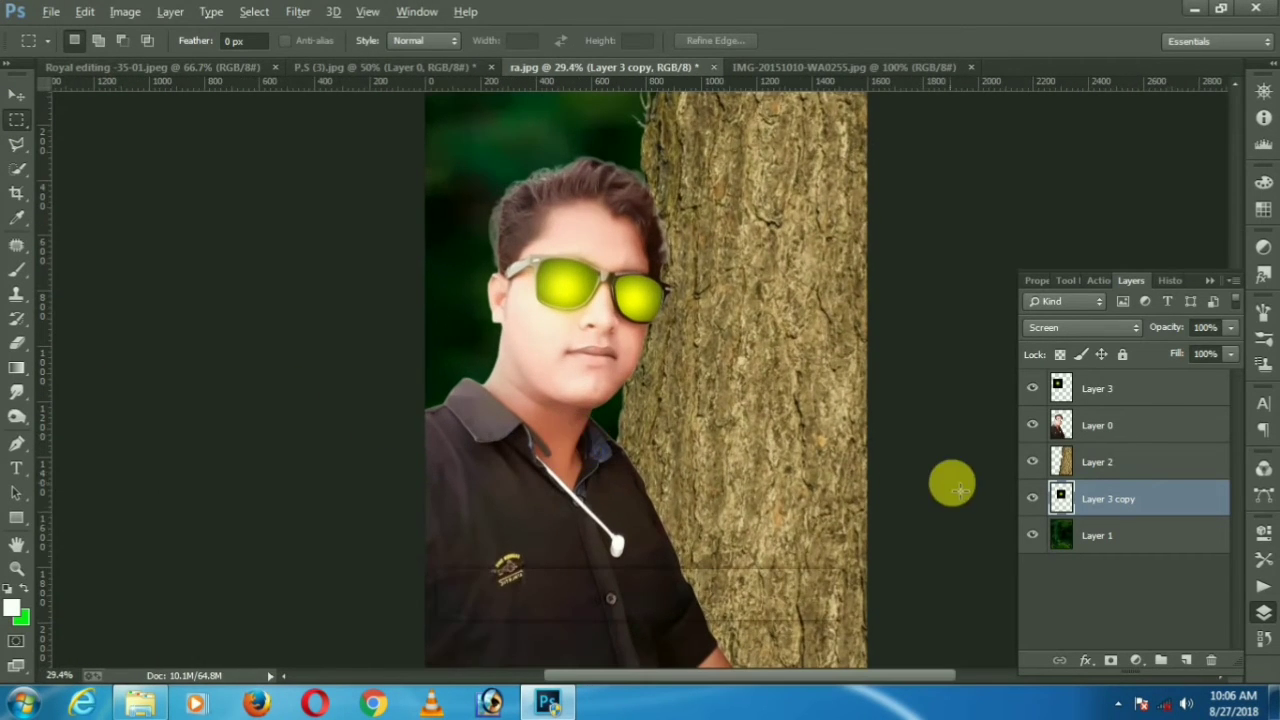
- Darken the portrait on Layer 0 slightly by lowering the RGB midtones with a Curves adjustment
left_click(1124, 433)
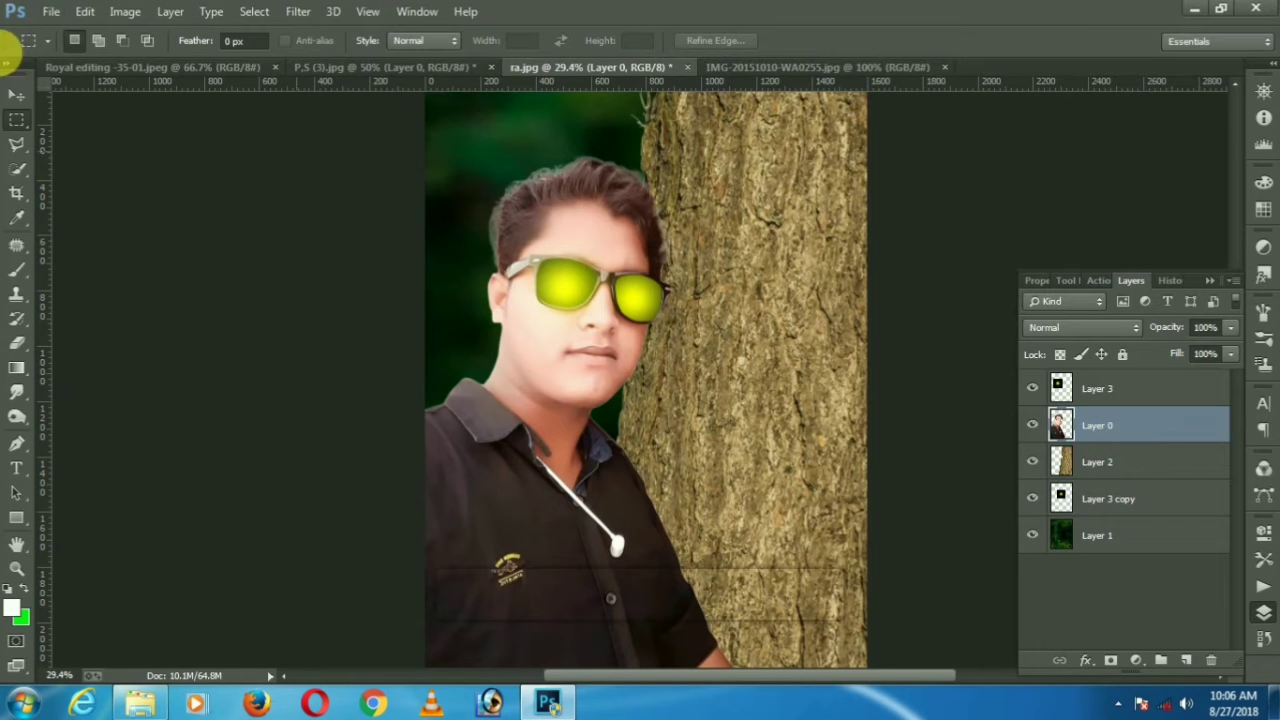
left_click(125, 12)
mouse_move(200, 59)
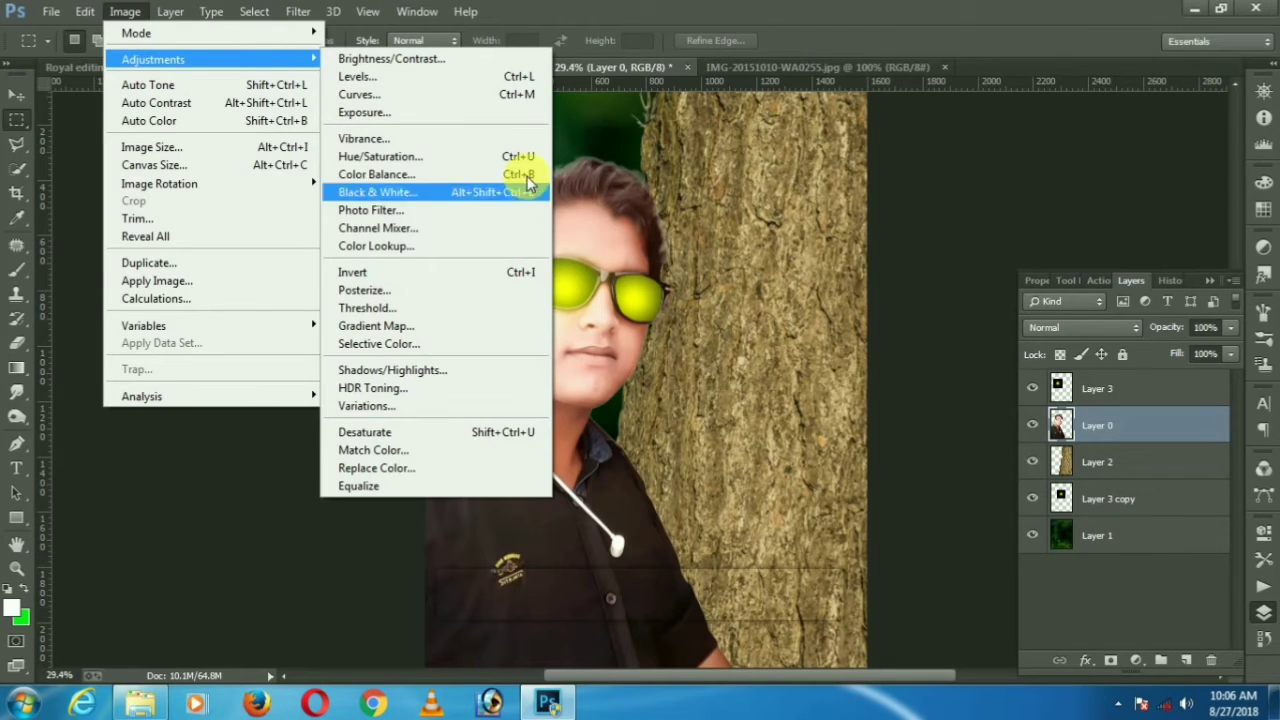
left_click(443, 94)
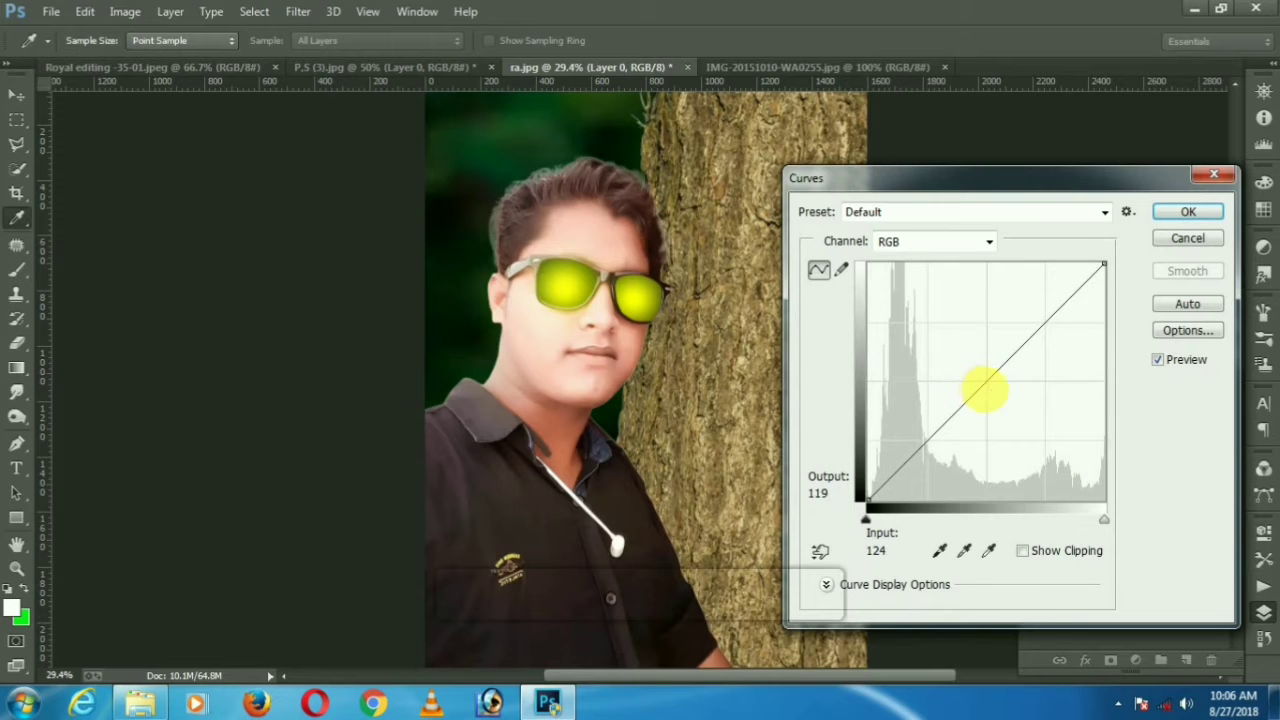
mouse_move(985, 390)
left_mouse_down()
mouse_move(1000, 404)
mouse_move(1006, 394)
left_mouse_up()
left_click(1186, 218)
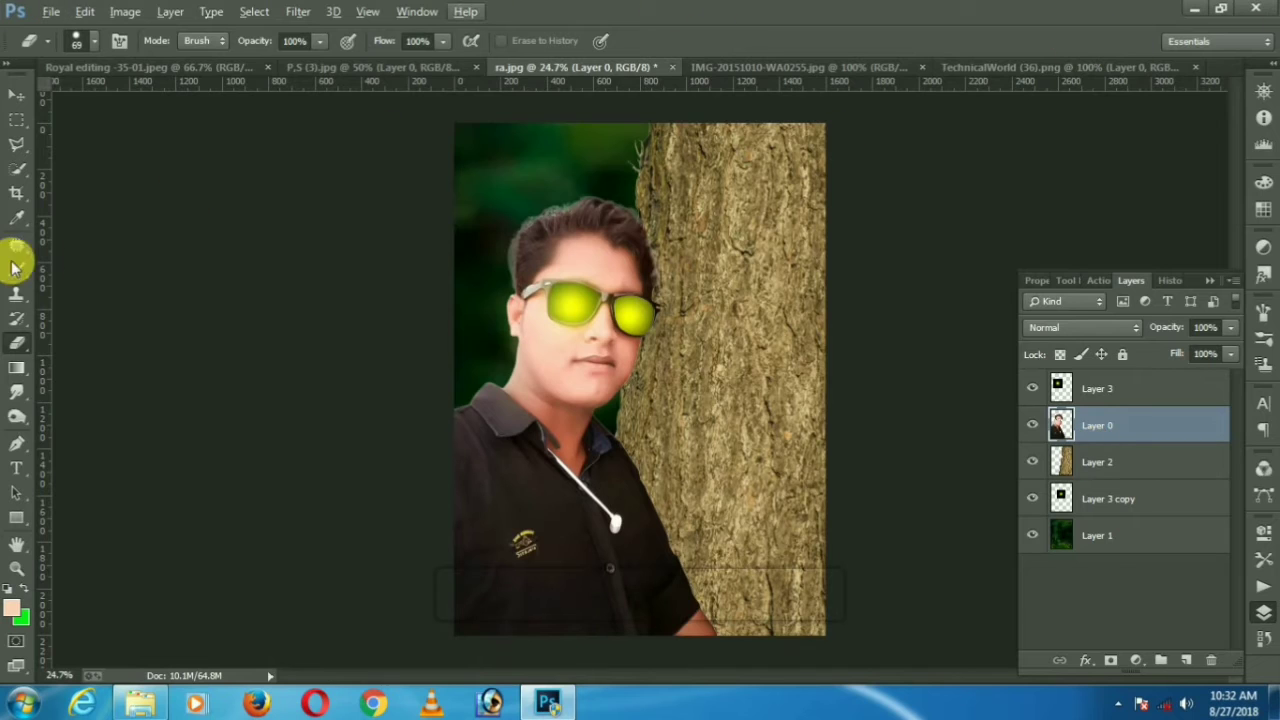
- Erase the pale halo and stray fringe around the hair outline on Layer 0 with the Eraser
left_click(125, 12)
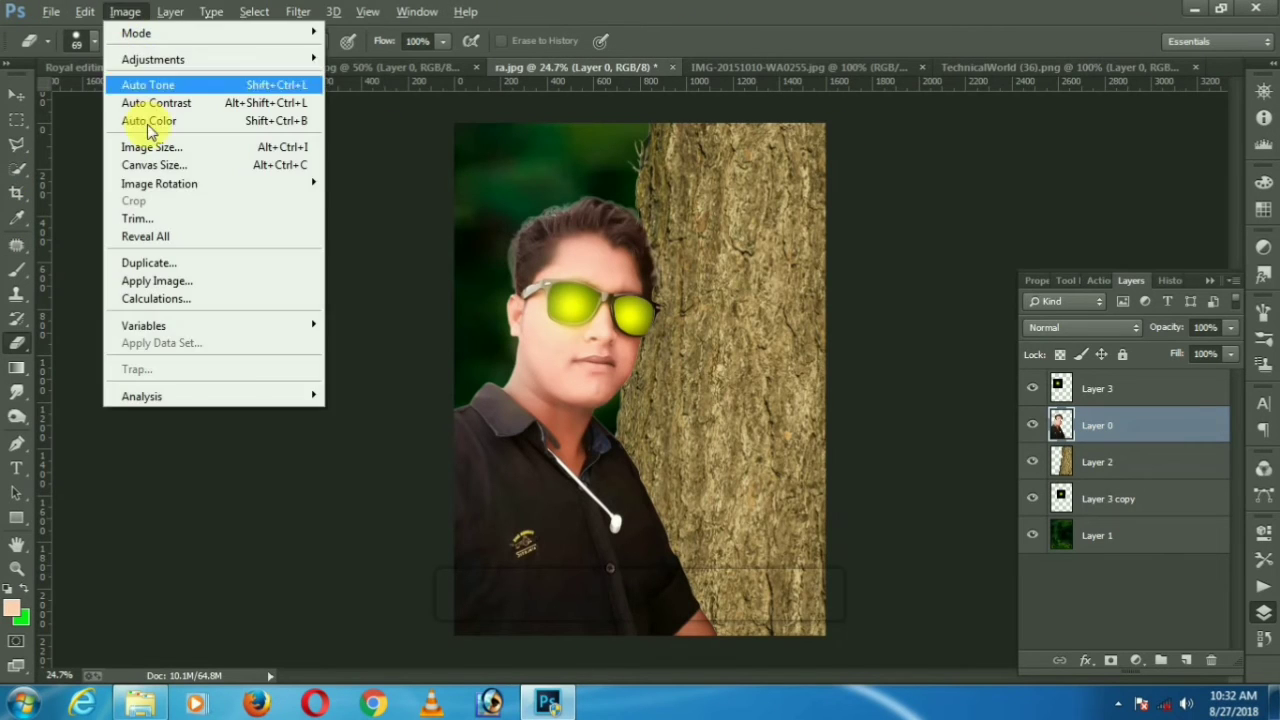
left_click(321, 498)
left_click(17, 364)
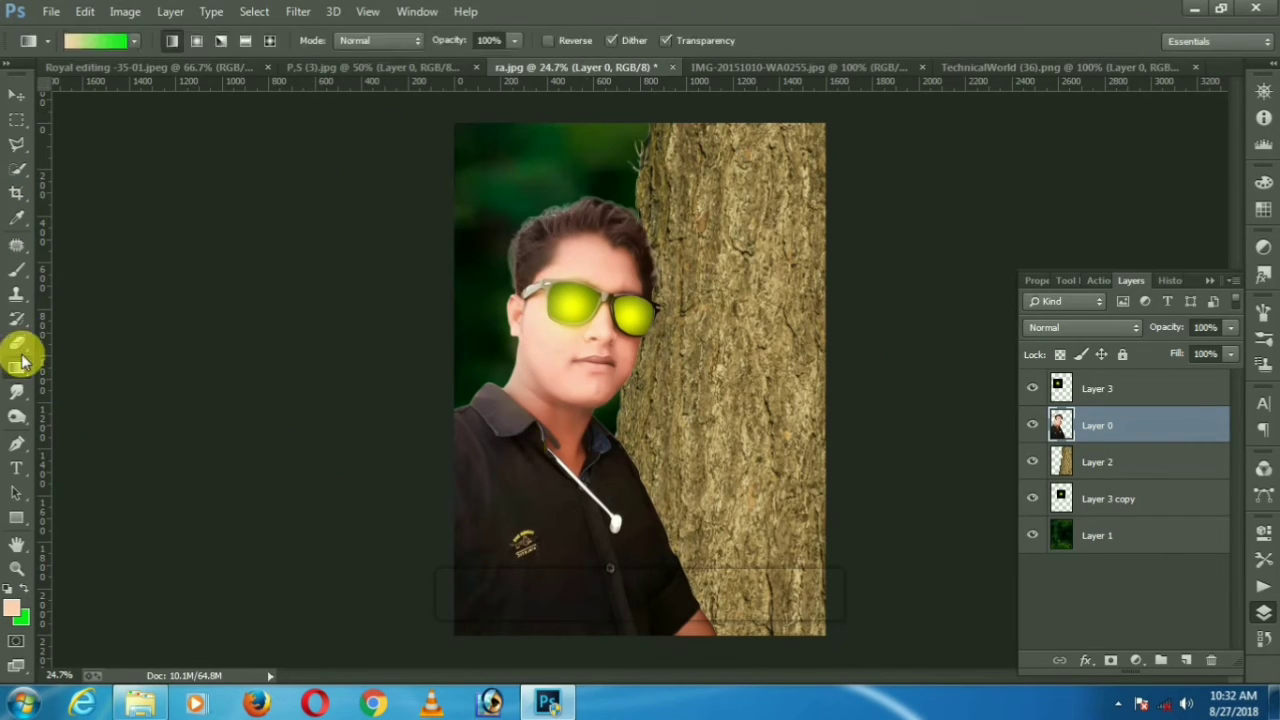
left_click(18, 344)
scroll(587, 270, "up", 10)
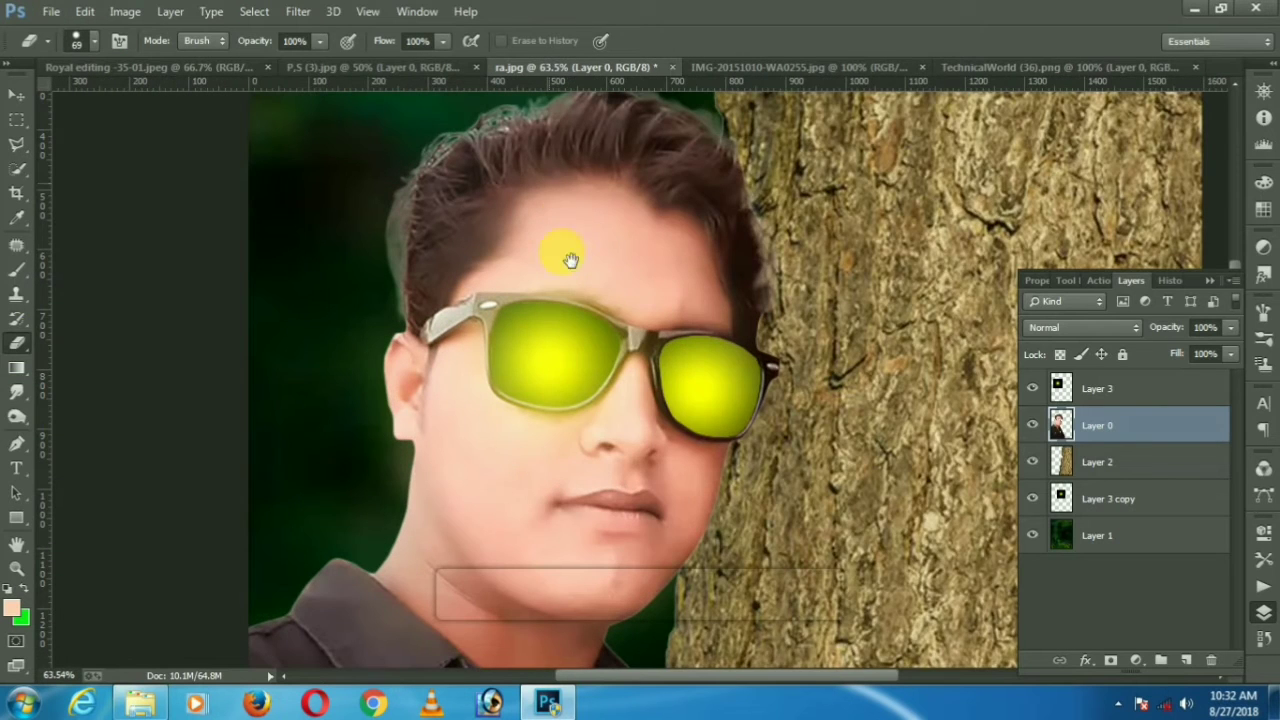
left_click_drag(570, 260, 596, 360)
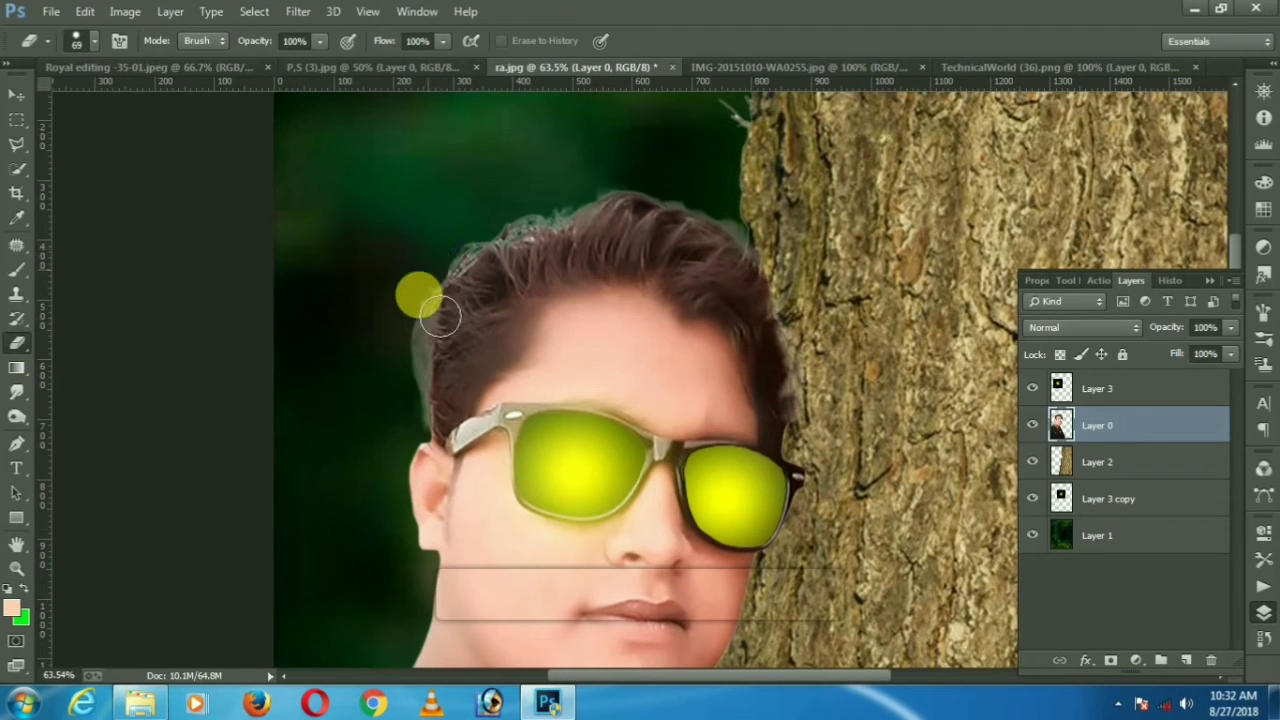
right_click(406, 280)
left_click(366, 277)
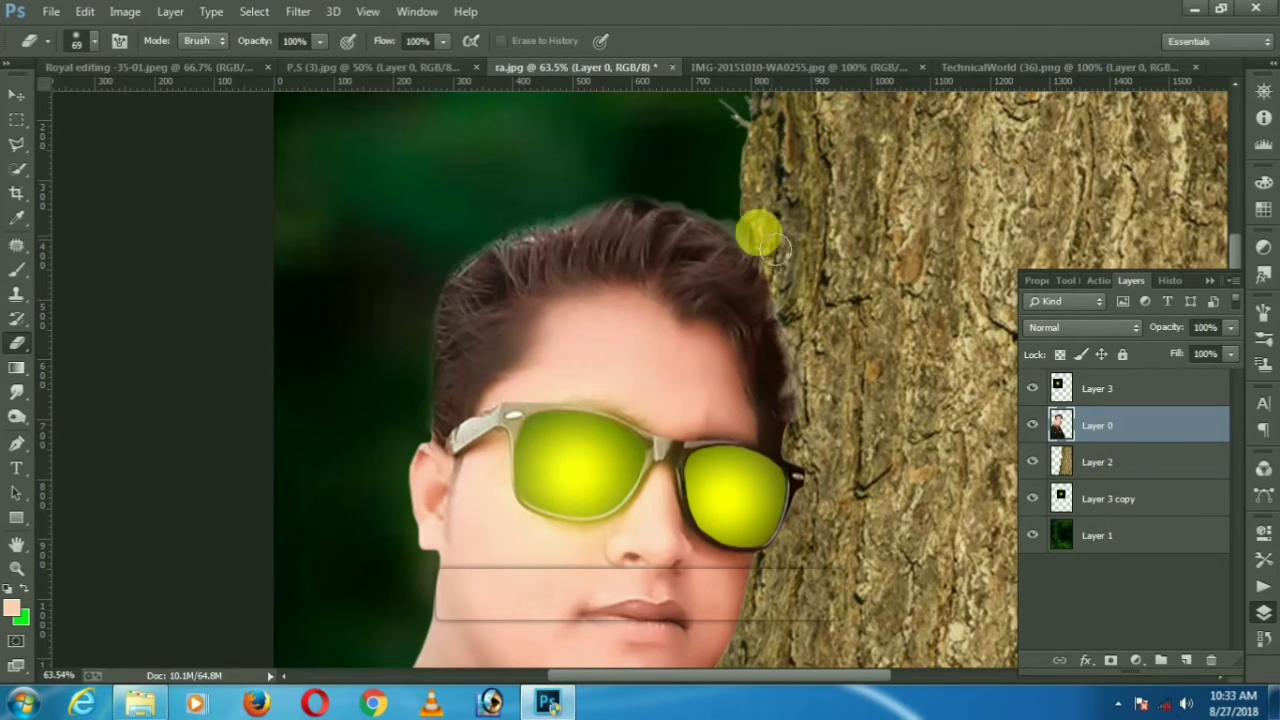
left_click_drag(853, 397, 683, 310)
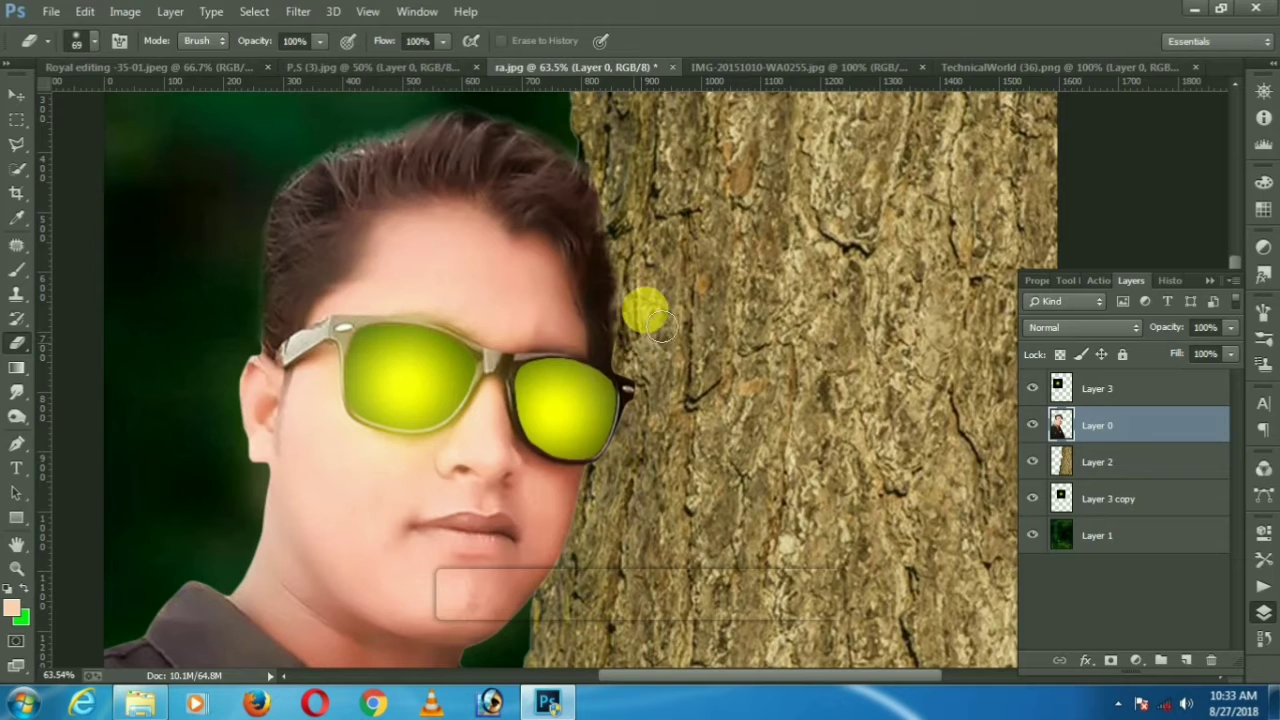
scroll(528, 470, "down", 5)
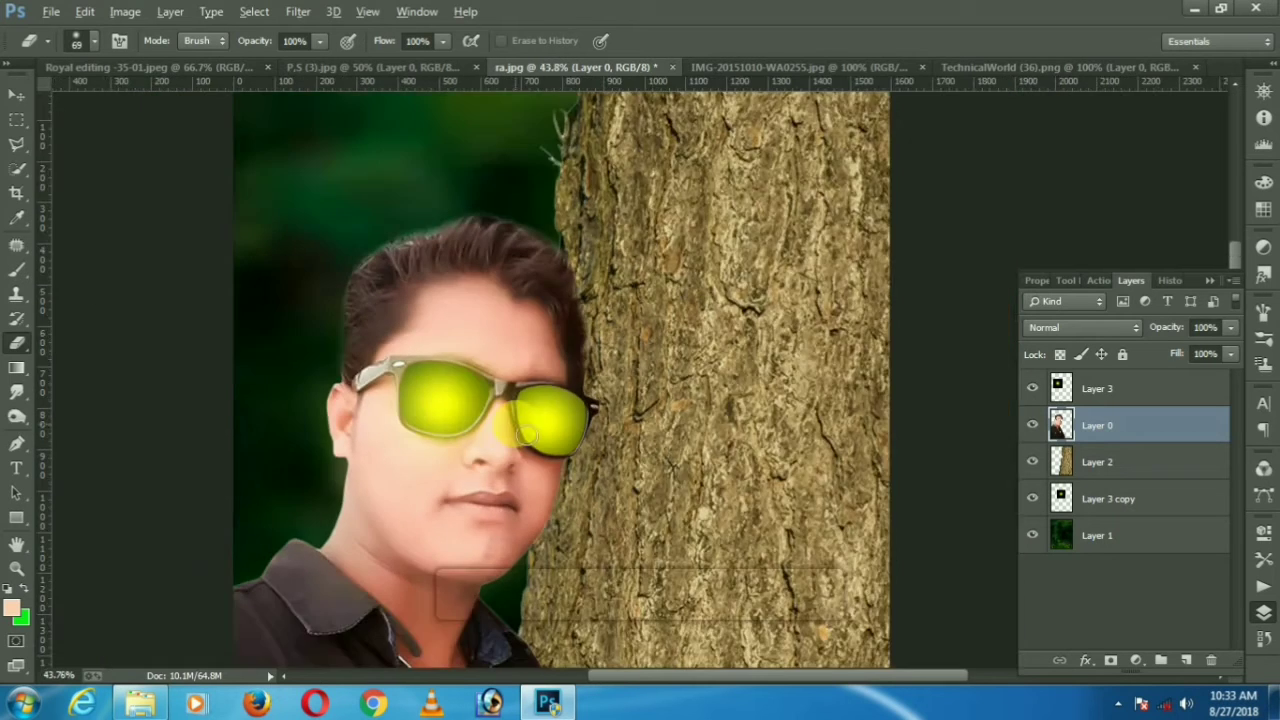
scroll(590, 355, "up", 2)
scroll(590, 355, "down", 1)
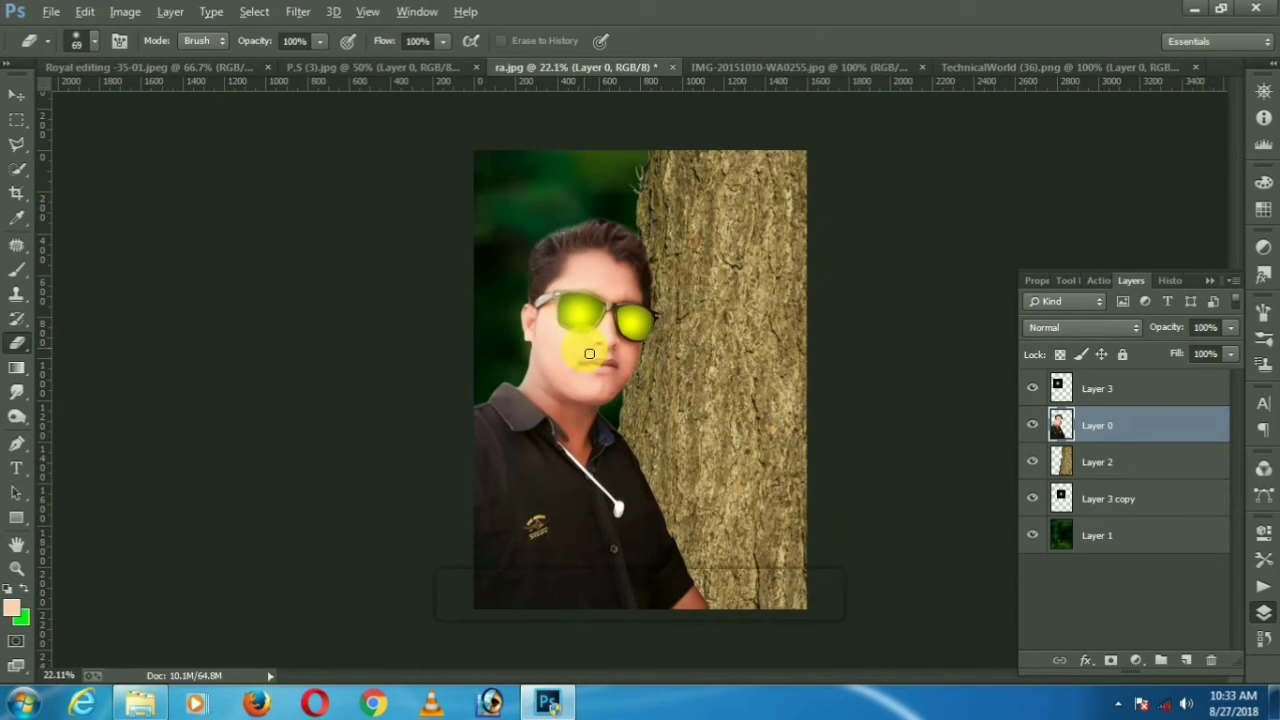
scroll(588, 343, "up", 1)
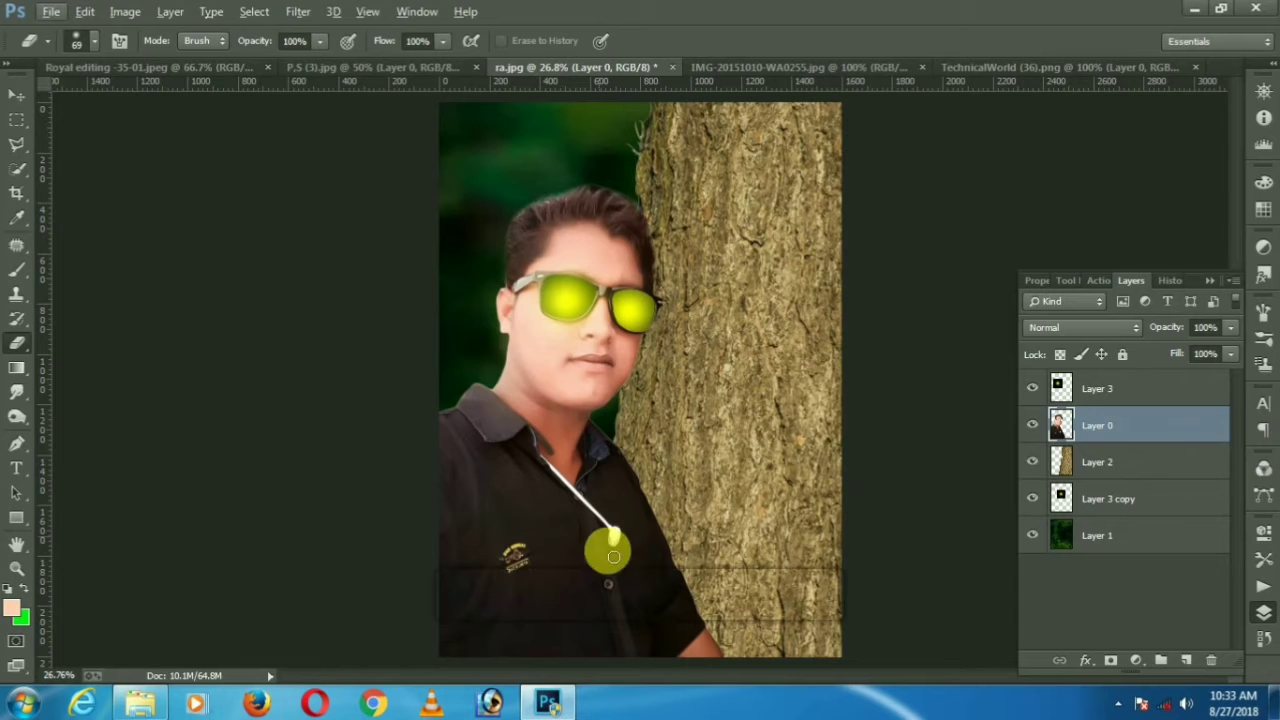
- Bring the orange glow image from manjar.jpg into ra.jpg and enlarge it to about 321% across the picture's upper part
left_click(548, 705)
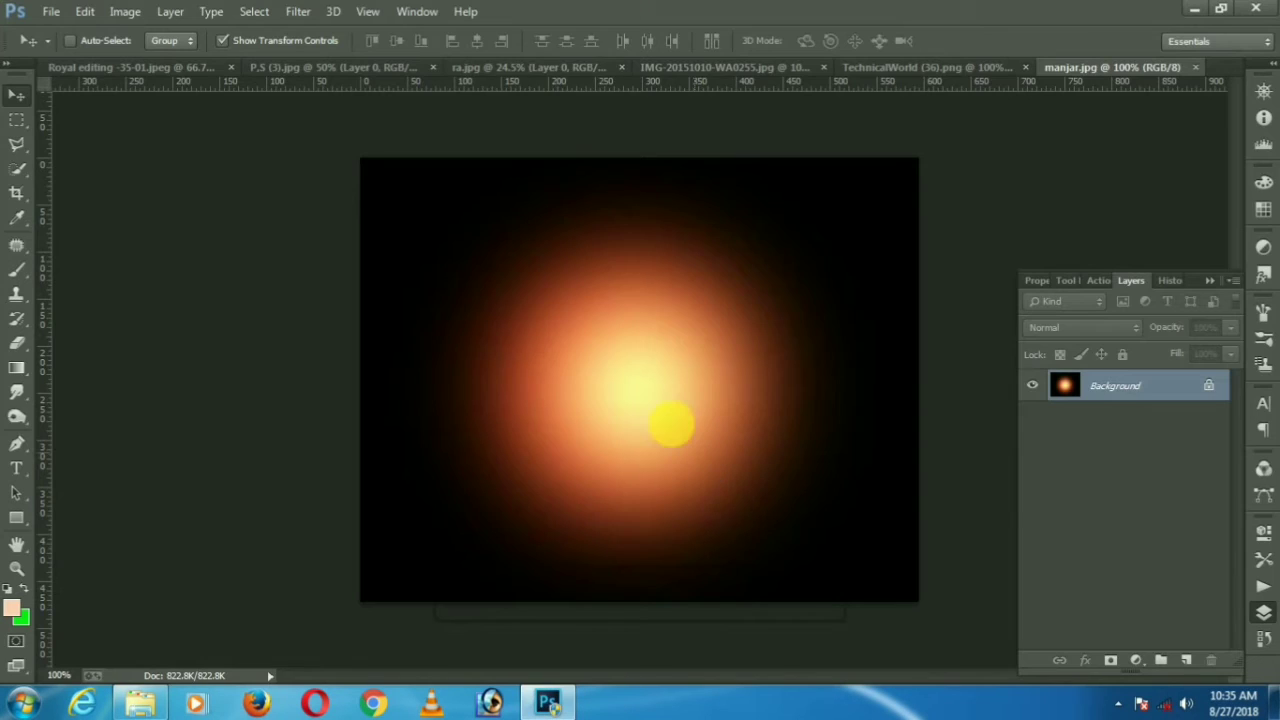
left_click_drag(520, 83, 597, 189)
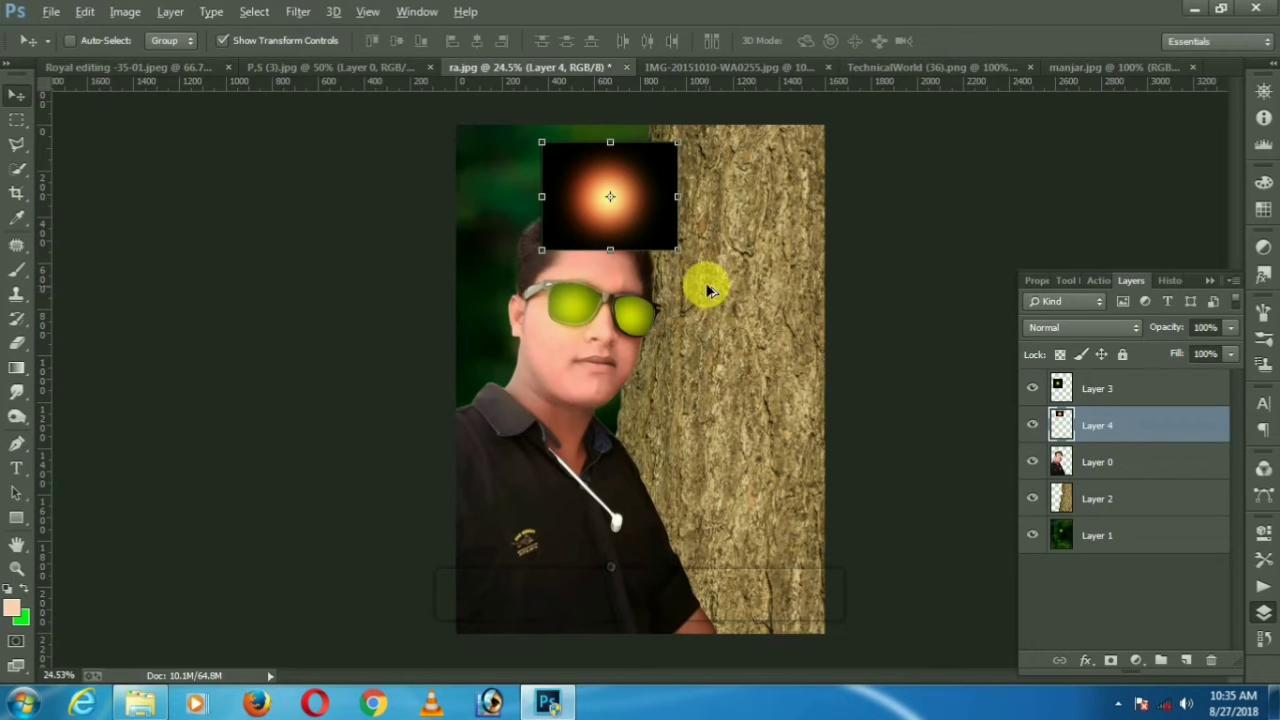
left_click_drag(677, 249, 829, 372)
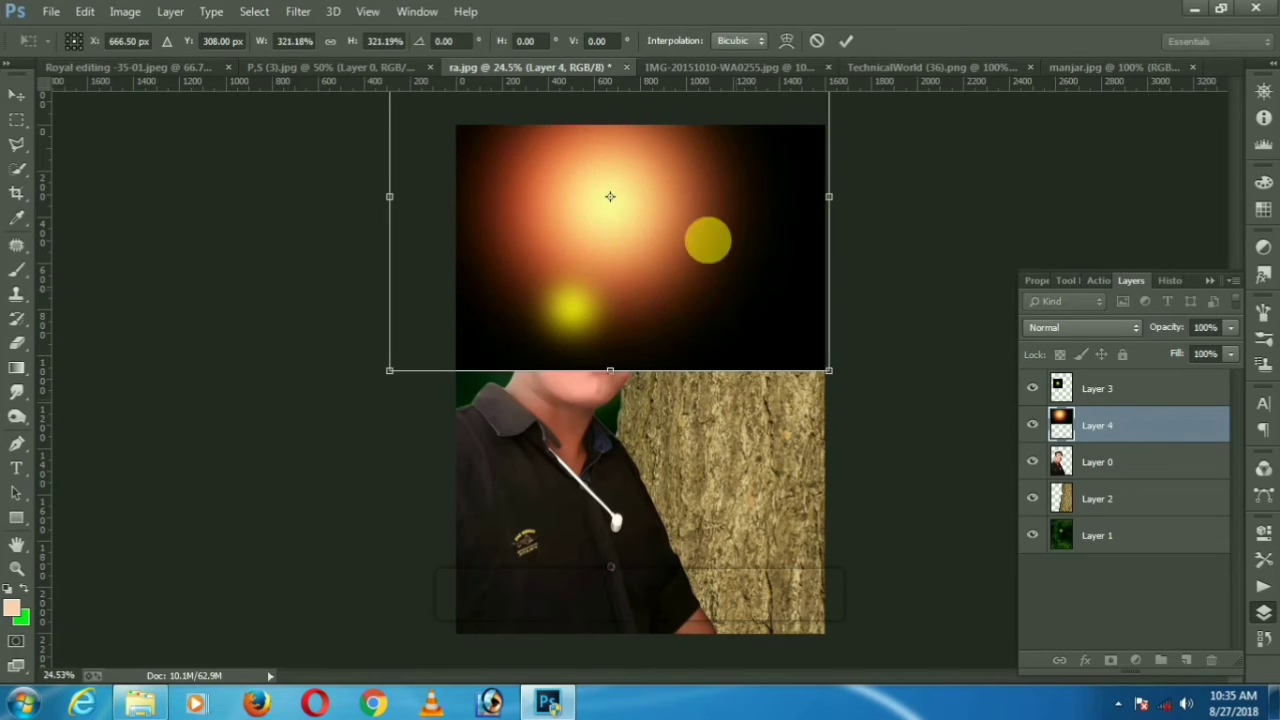
left_click(846, 40)
- Stack the orange glow beneath the tree trunk layer, enlarge it to about 153%, and centre it on the canvas's upper edge
left_click_drag(1086, 450, 1103, 507)
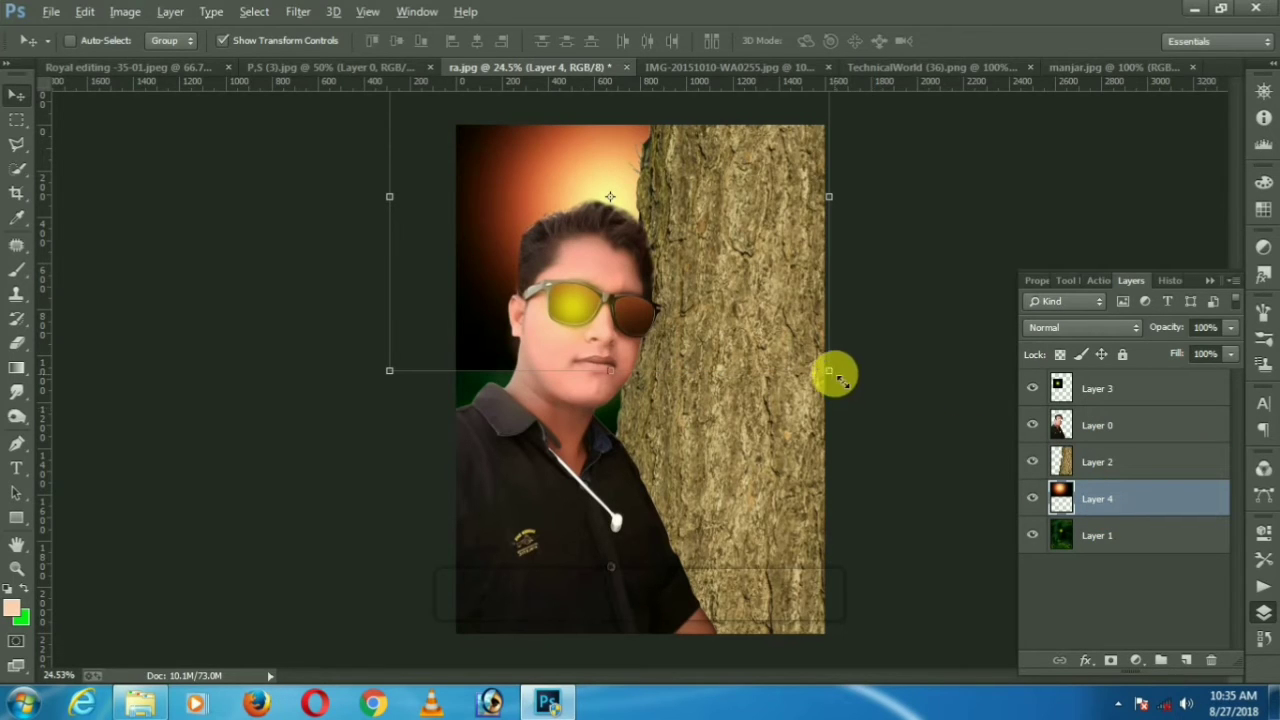
left_click_drag(835, 375, 834, 269)
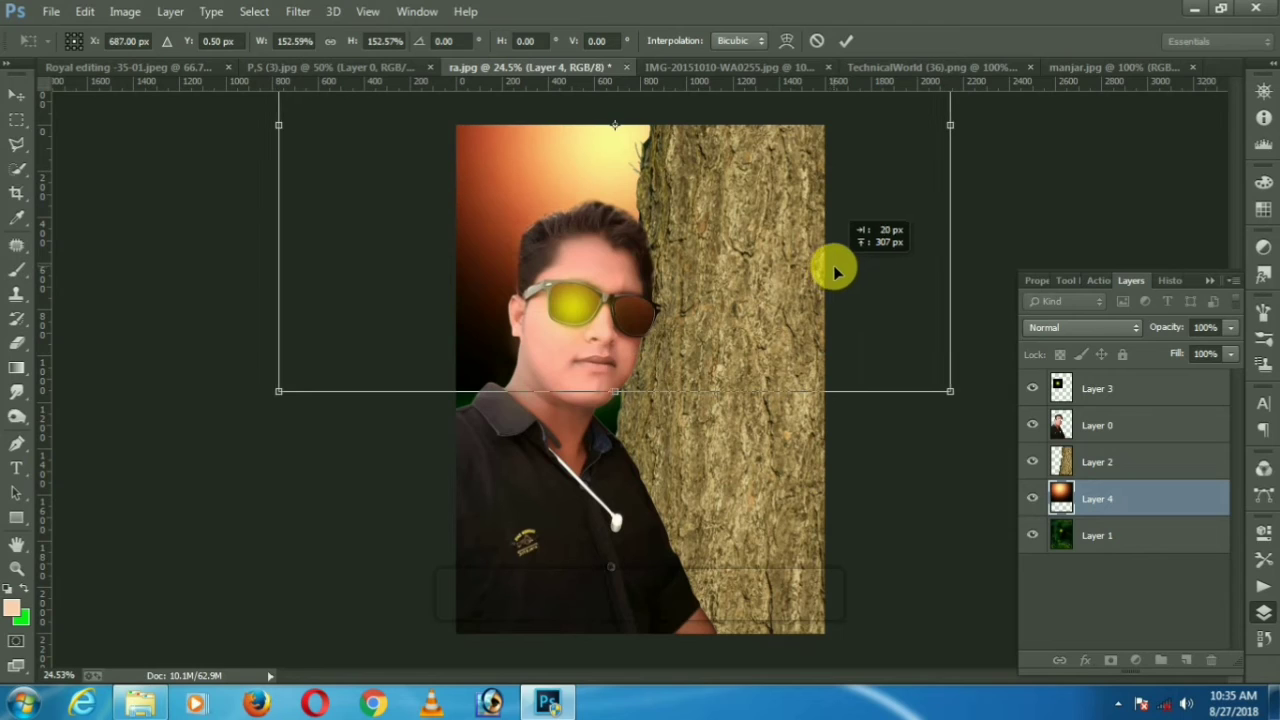
left_click(846, 44)
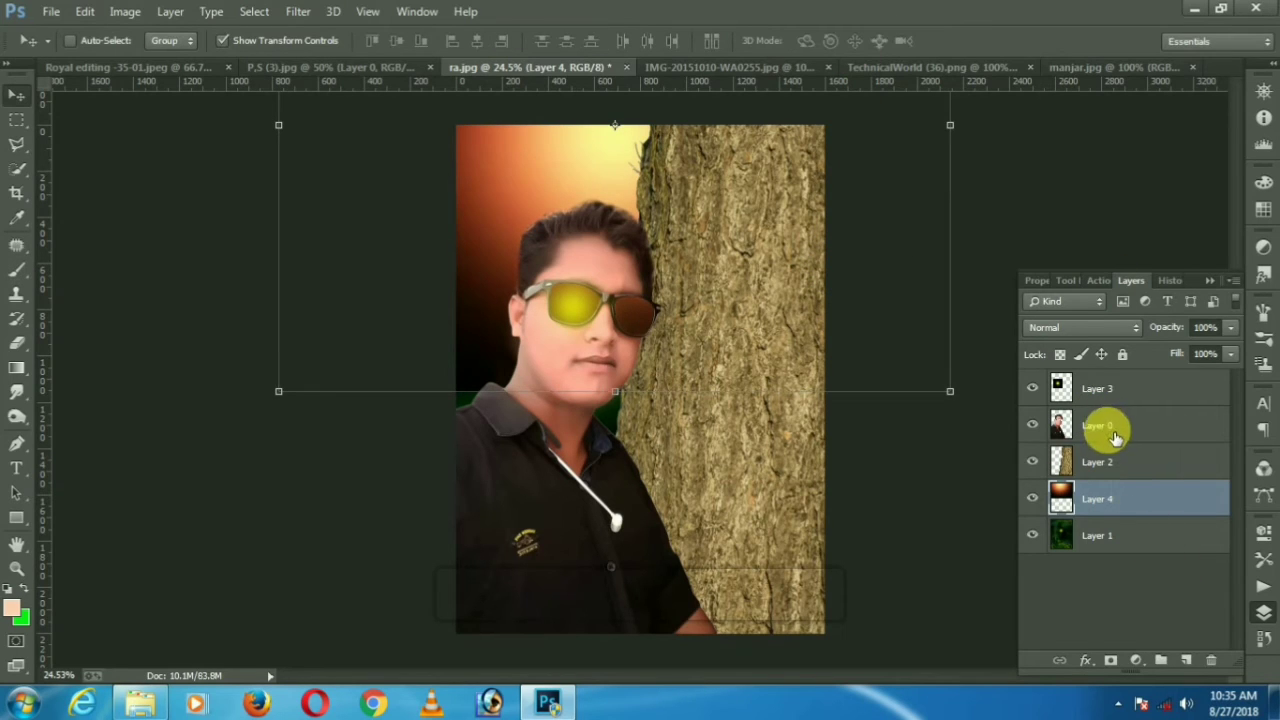
- Set the orange glow layer's blend mode to Screen and shift it lower and further behind the tree trunk
left_click(1088, 329)
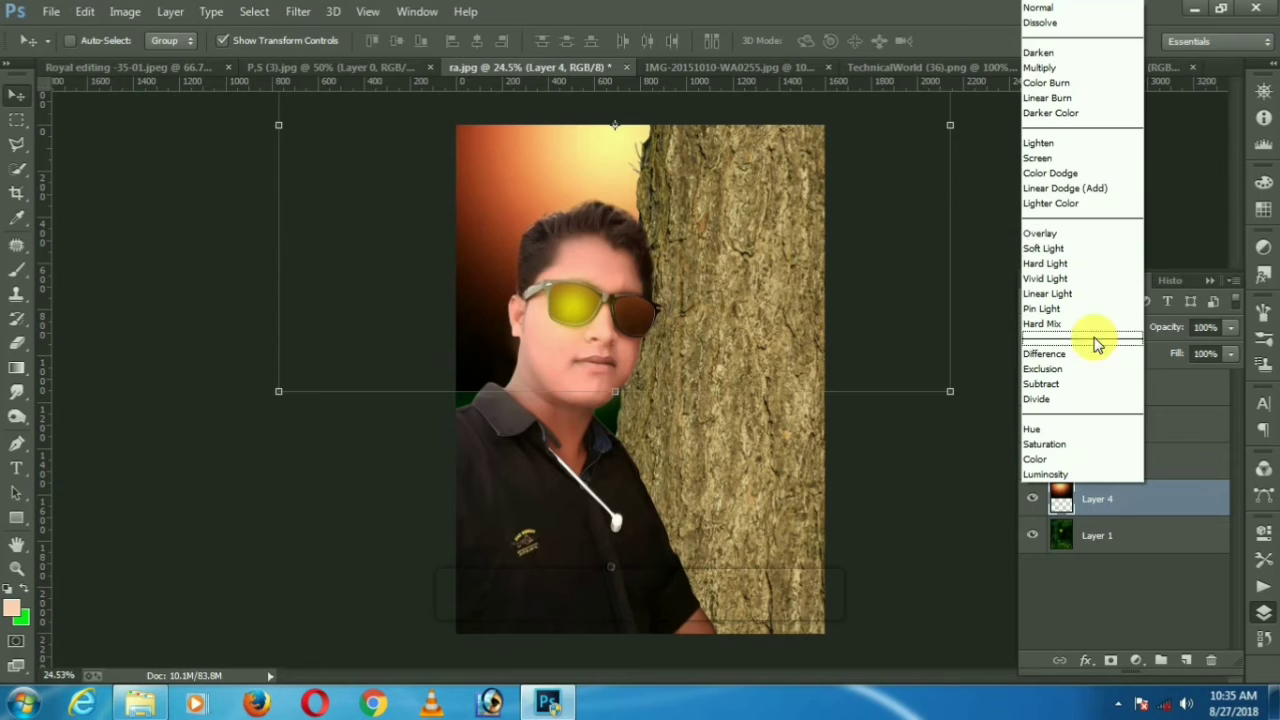
left_click(1045, 158)
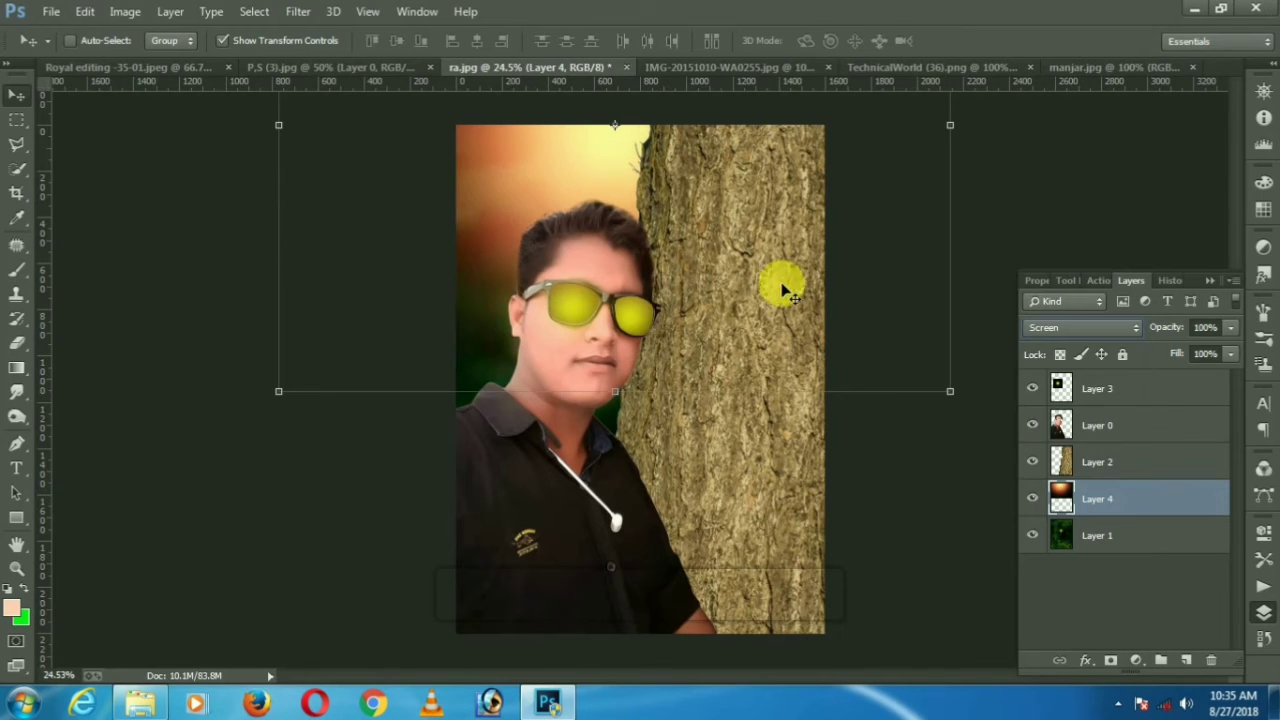
left_click_drag(760, 224, 788, 166)
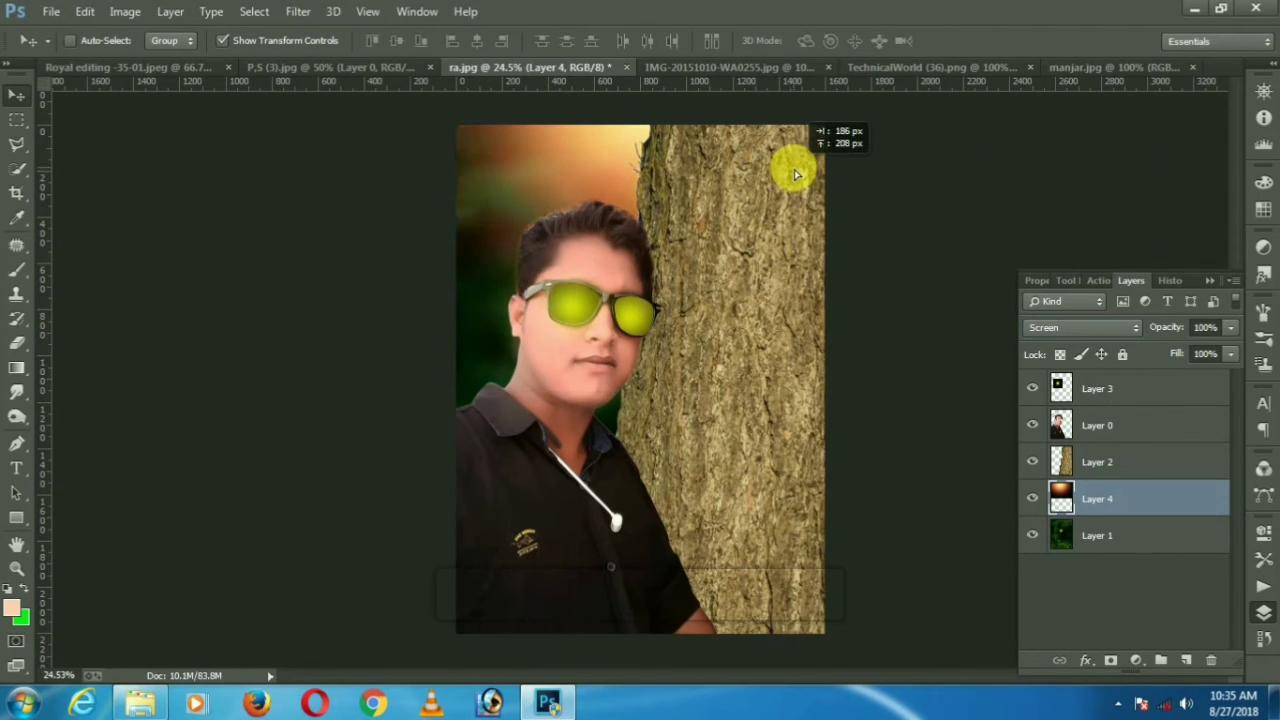
left_click_drag(321, 346, 279, 351)
left_click_drag(725, 205, 812, 297)
key("Return")
- Merge the orange glow layer down into the green background on Layer 1
right_click(1157, 503)
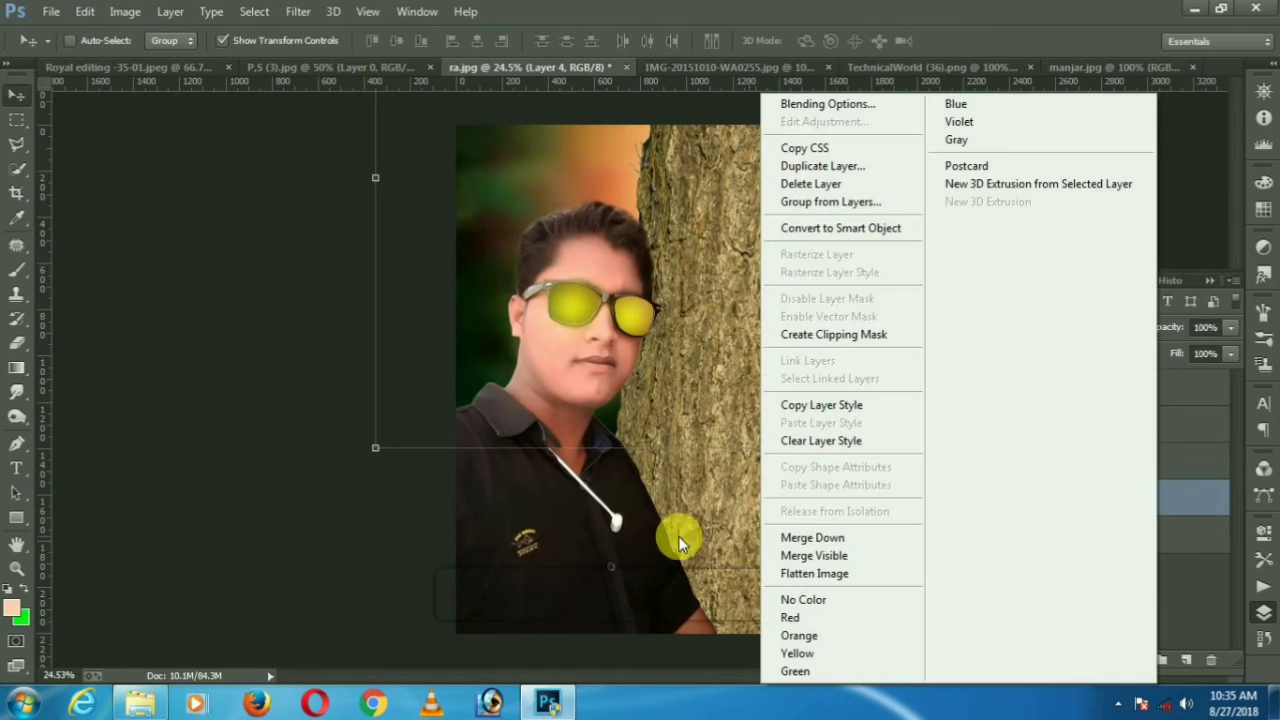
left_click(818, 539)
scroll(812, 537, "down", 3)
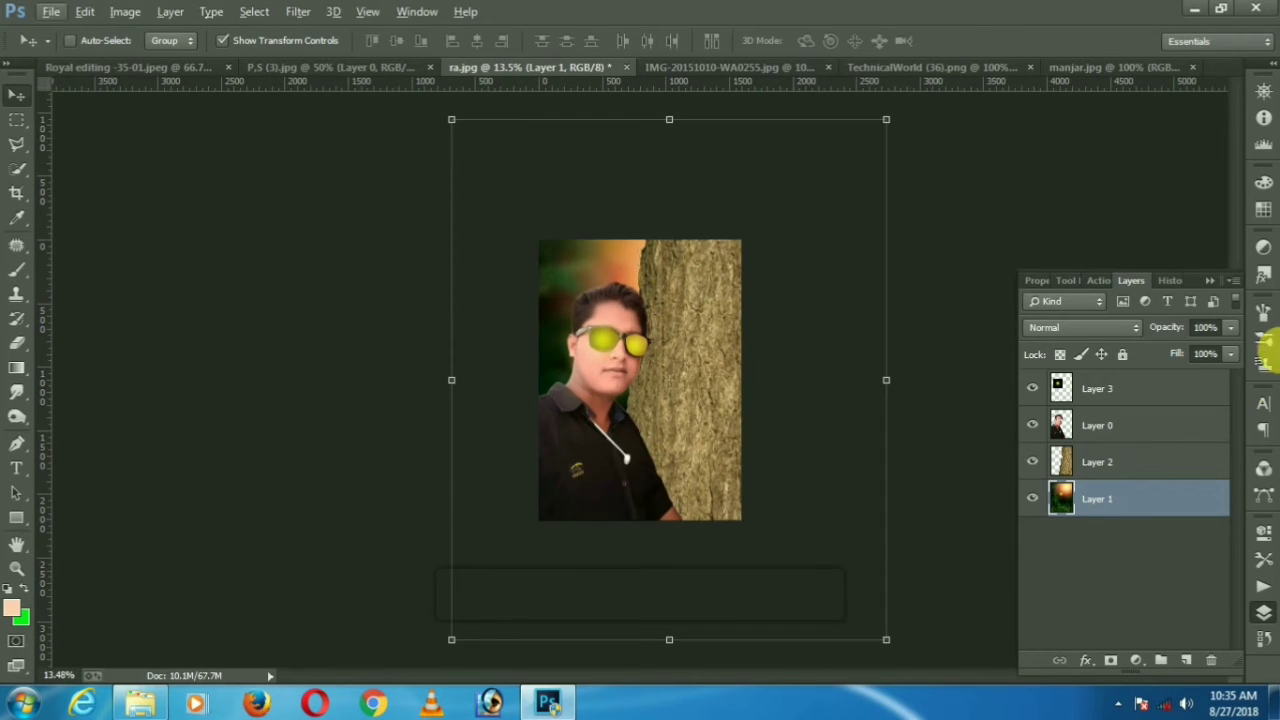
left_click(16, 125)
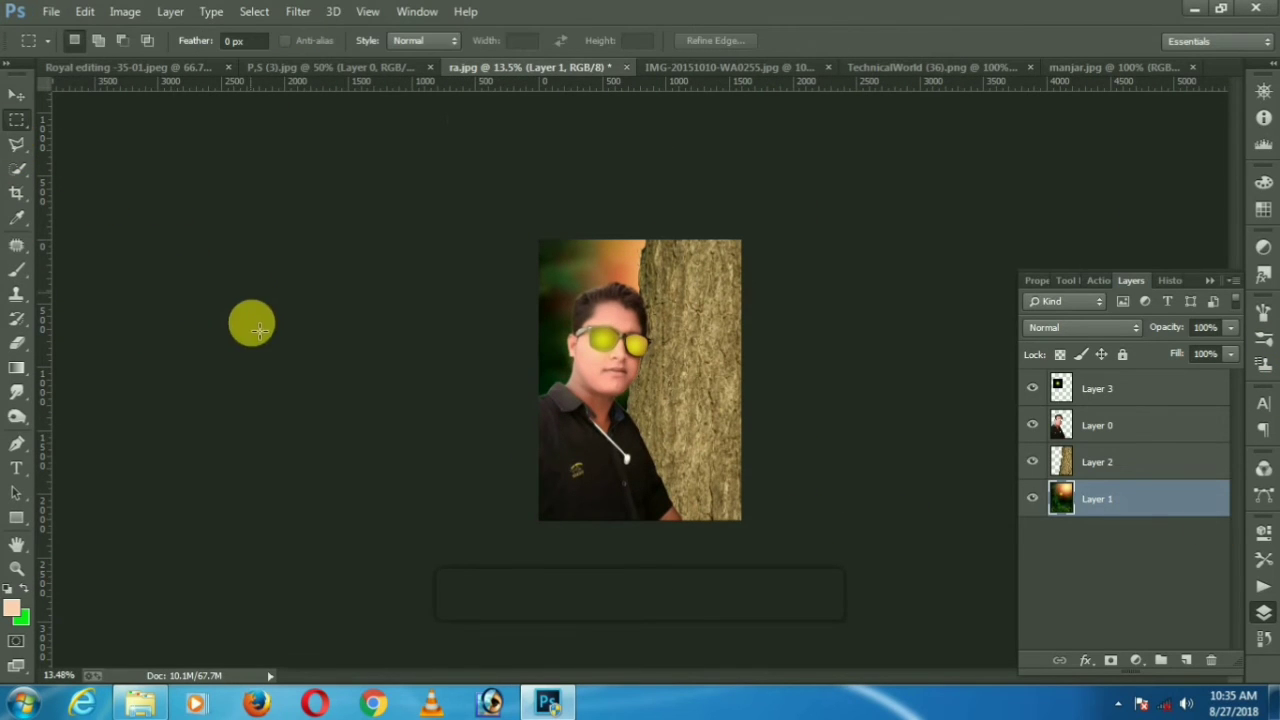
scroll(700, 509, "up", 1)
scroll(705, 513, "up", 1)
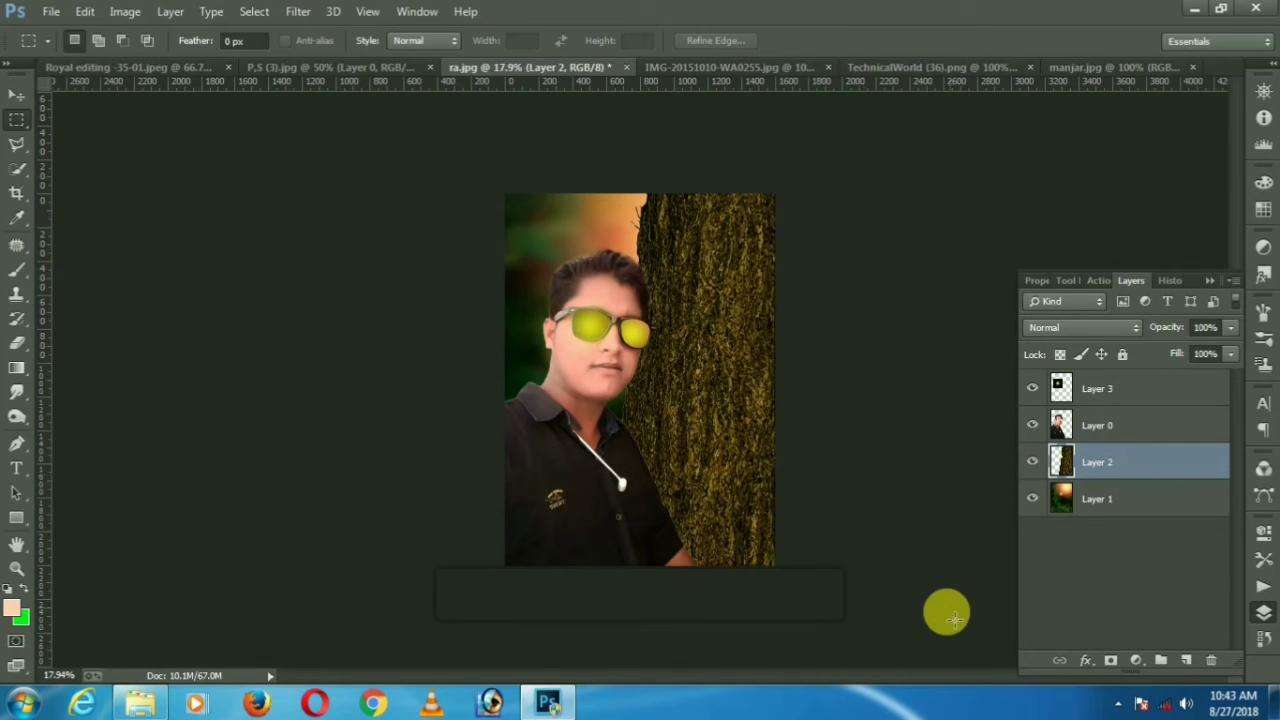
- Duplicate the portrait on Layer 0 and turn the copy solid black by lowering its lightness to the minimum with Hue/Saturation
left_click(1105, 426)
left_click_drag(1132, 427, 1189, 657)
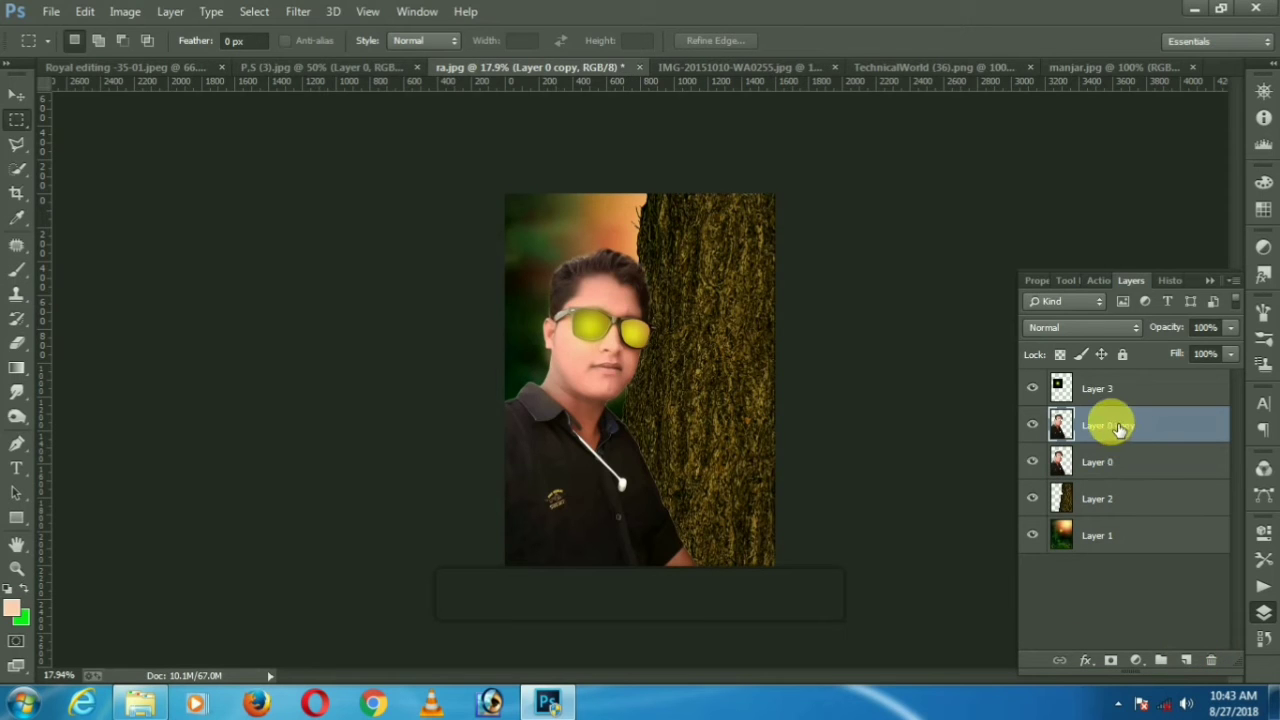
left_click(125, 12)
mouse_move(266, 59)
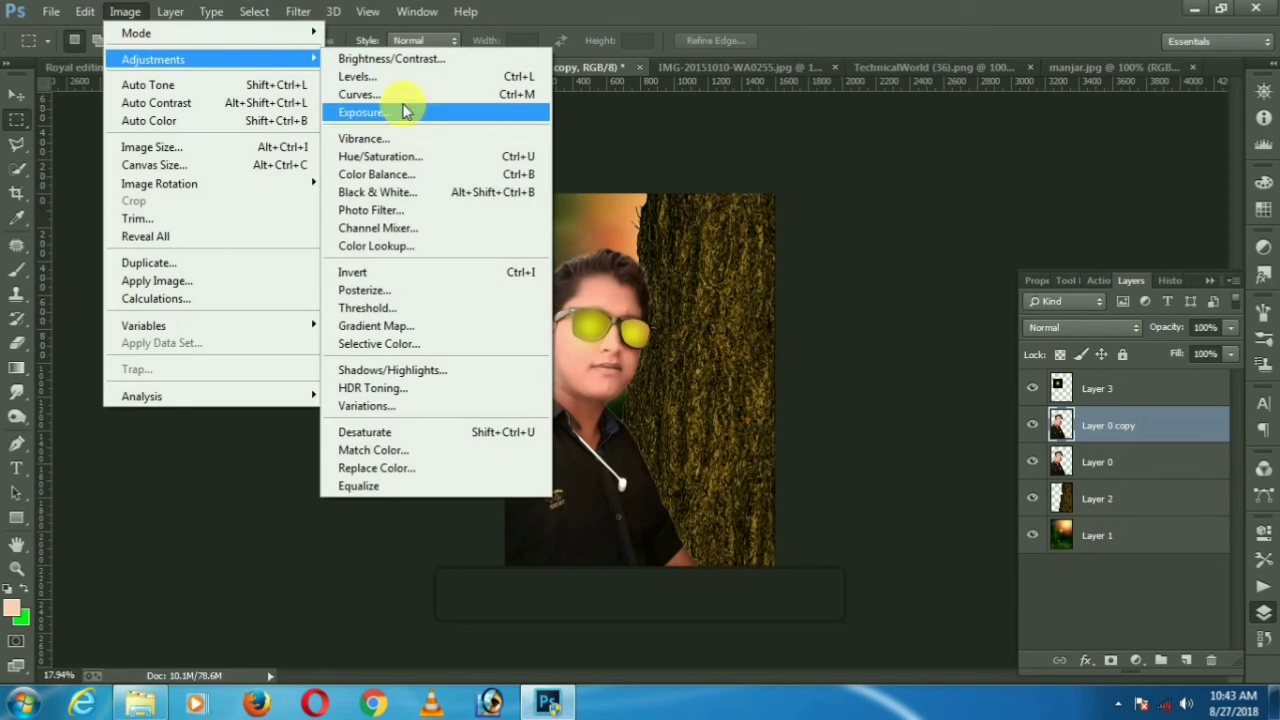
left_click(425, 157)
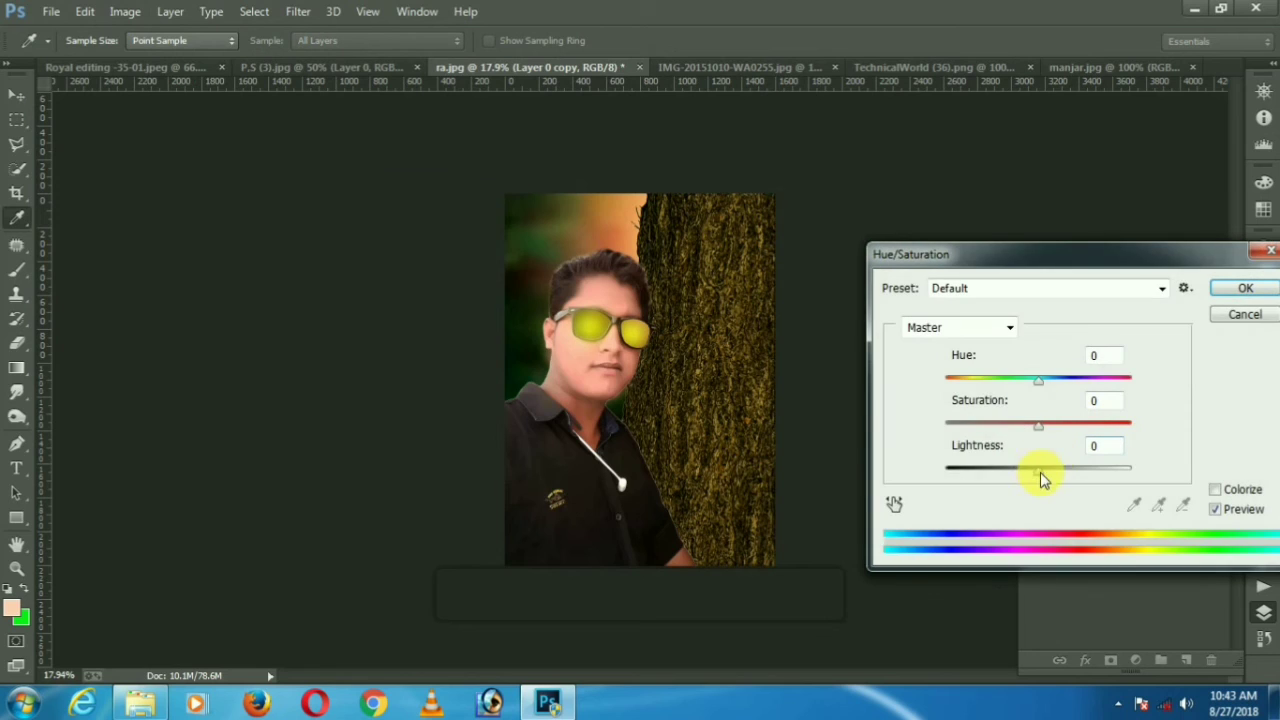
left_click_drag(1040, 480, 880, 490)
left_click(1245, 290)
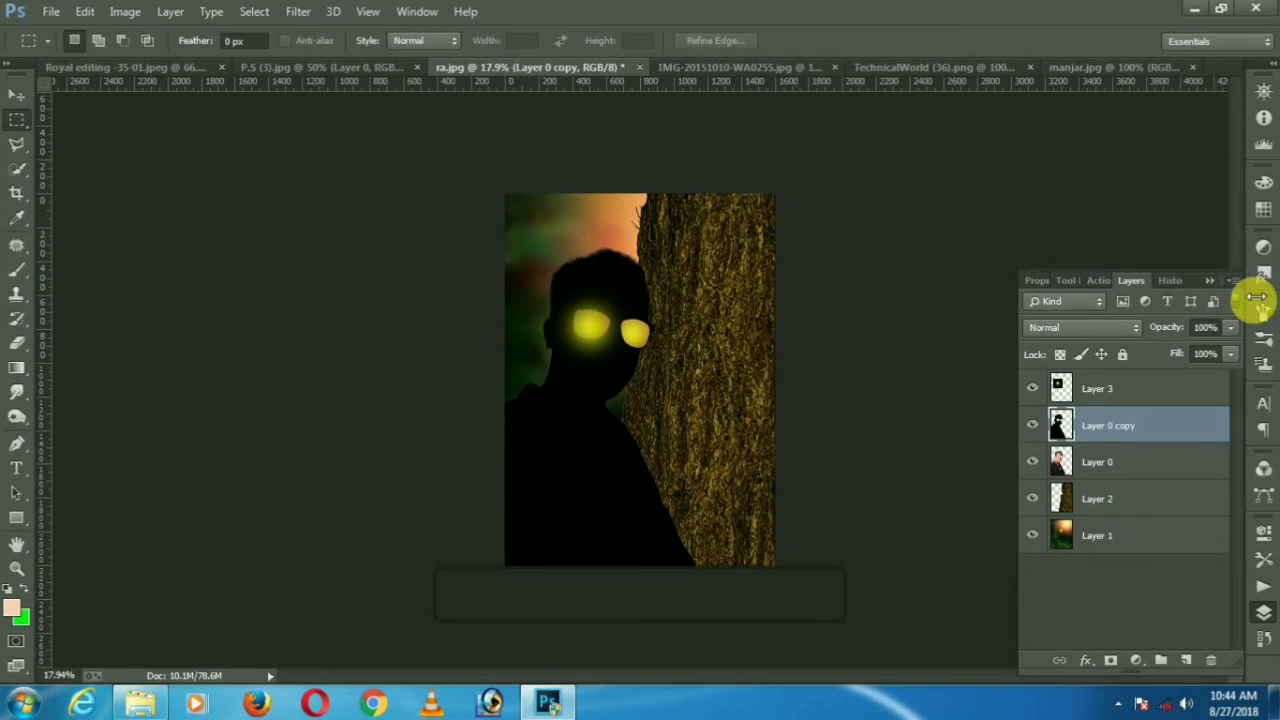
- Mirror the black silhouette horizontally onto the tree trunk, make it narrower, and set its opacity to 44% as a shadow
left_click(16, 119)
left_click(20, 97)
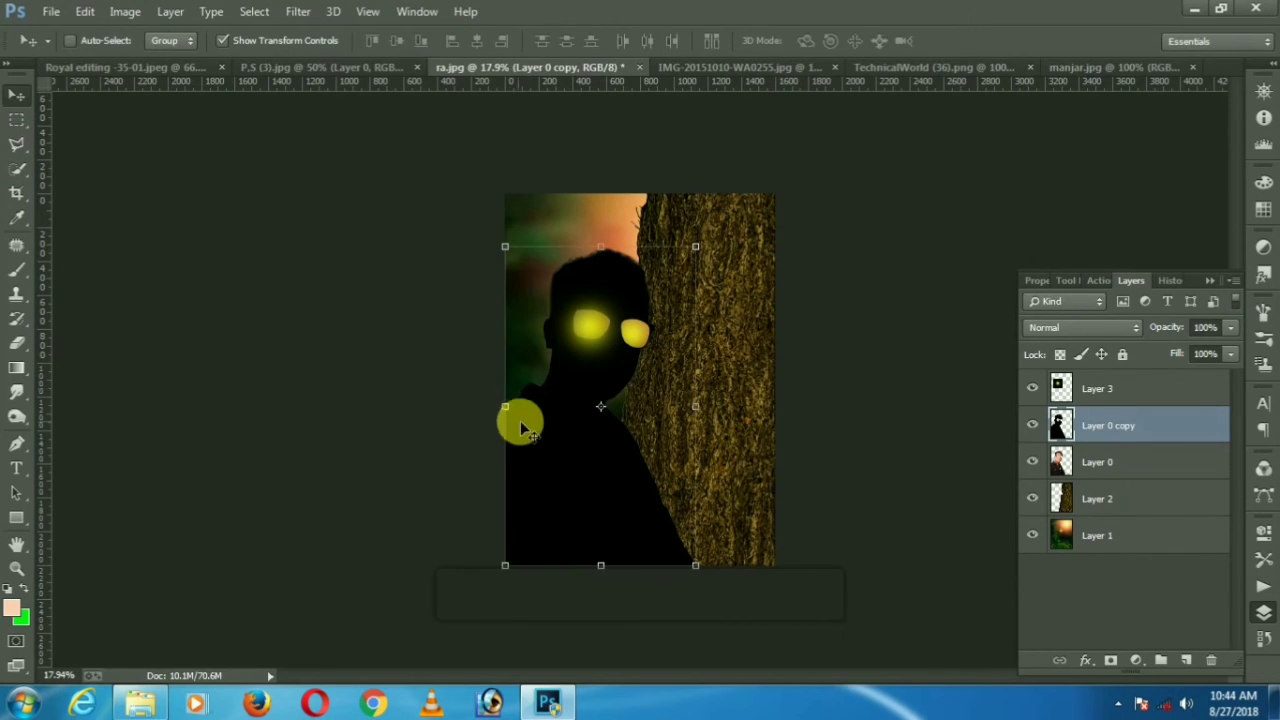
left_click_drag(508, 410, 802, 432)
left_click_drag(748, 450, 704, 452)
left_click_drag(764, 418, 791, 409)
double_click(755, 424)
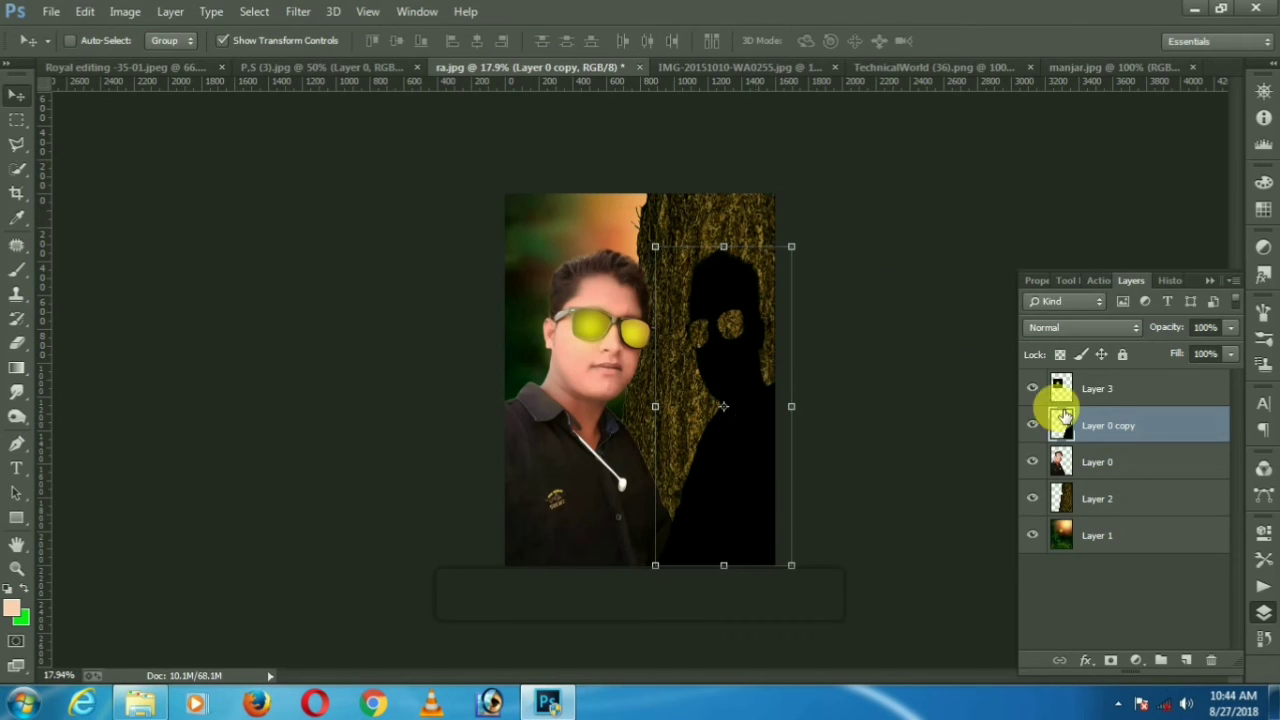
left_click_drag(1230, 336, 1172, 355)
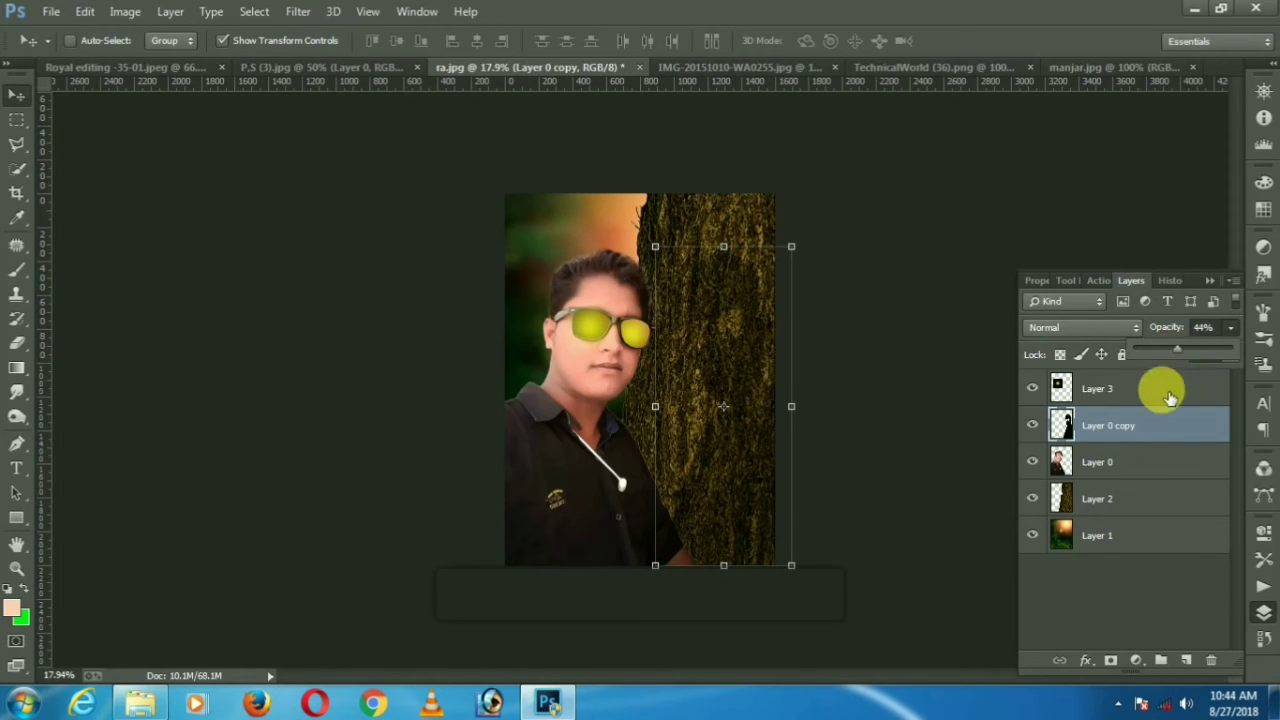
- Merge the silhouette shadow, portrait, lens glow and tree trunk layers down into Layer 1
left_click(1137, 459)
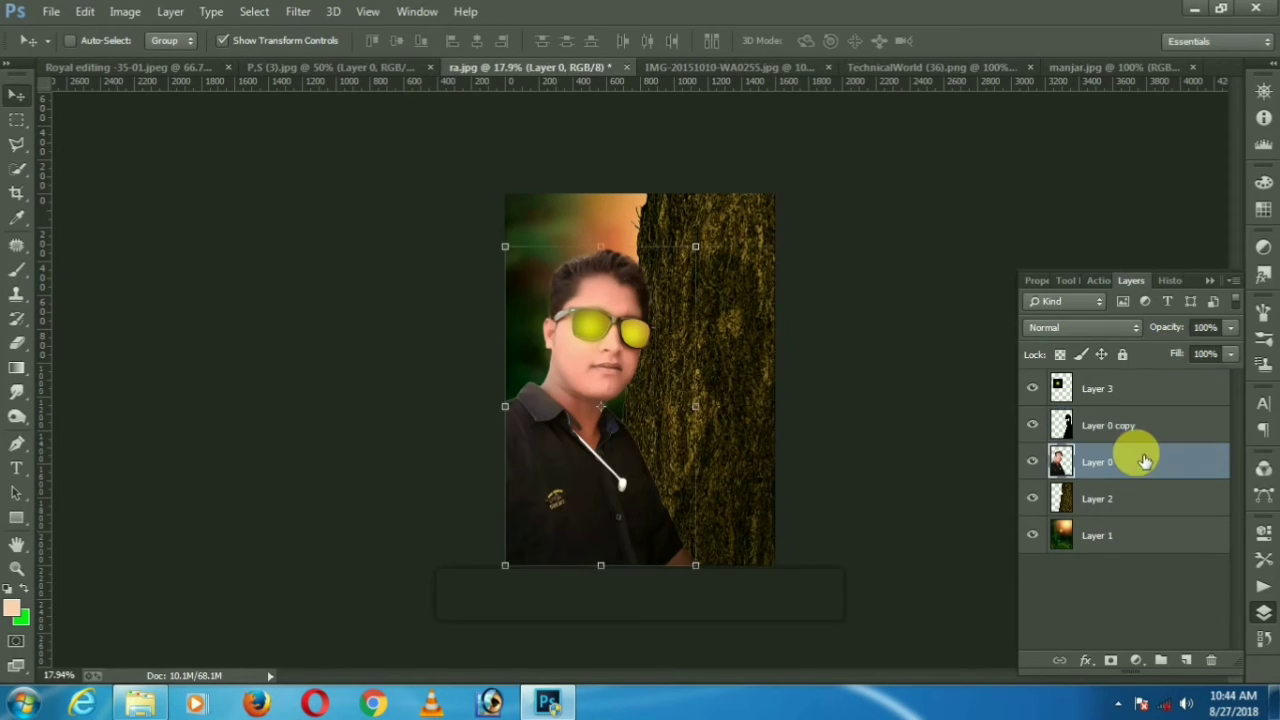
left_click(16, 121)
left_click(650, 272)
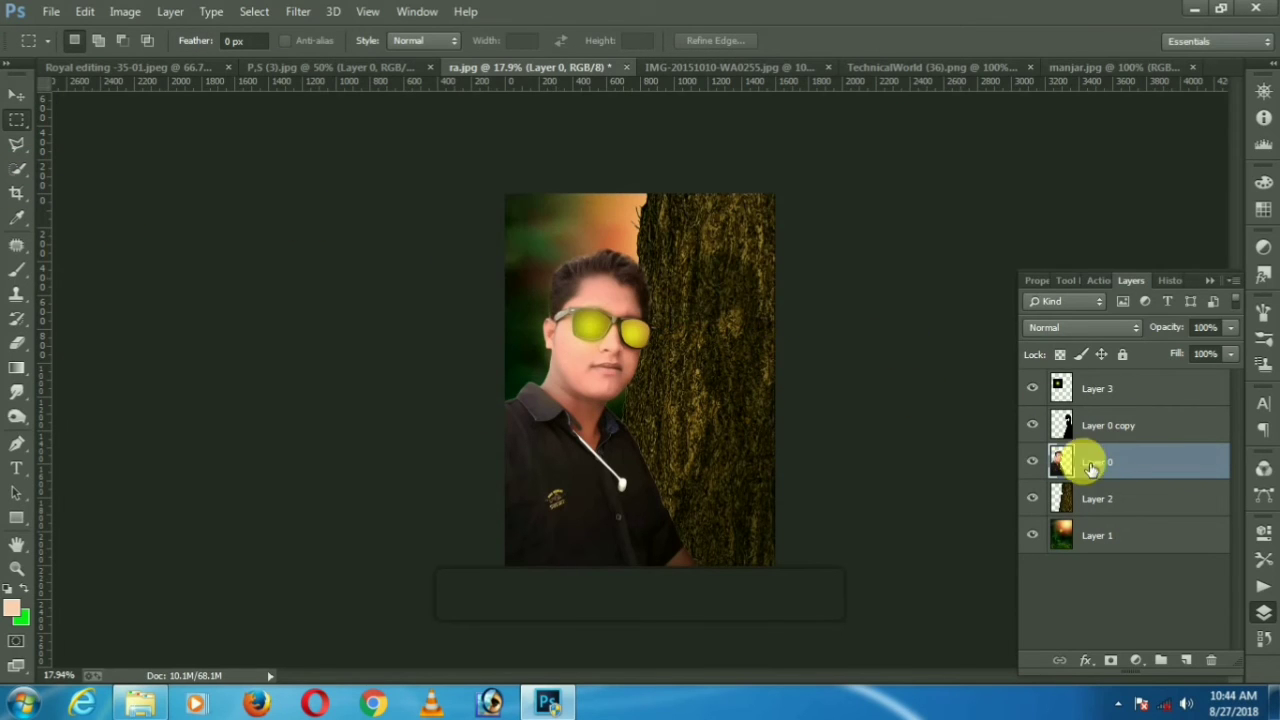
left_click(1115, 426)
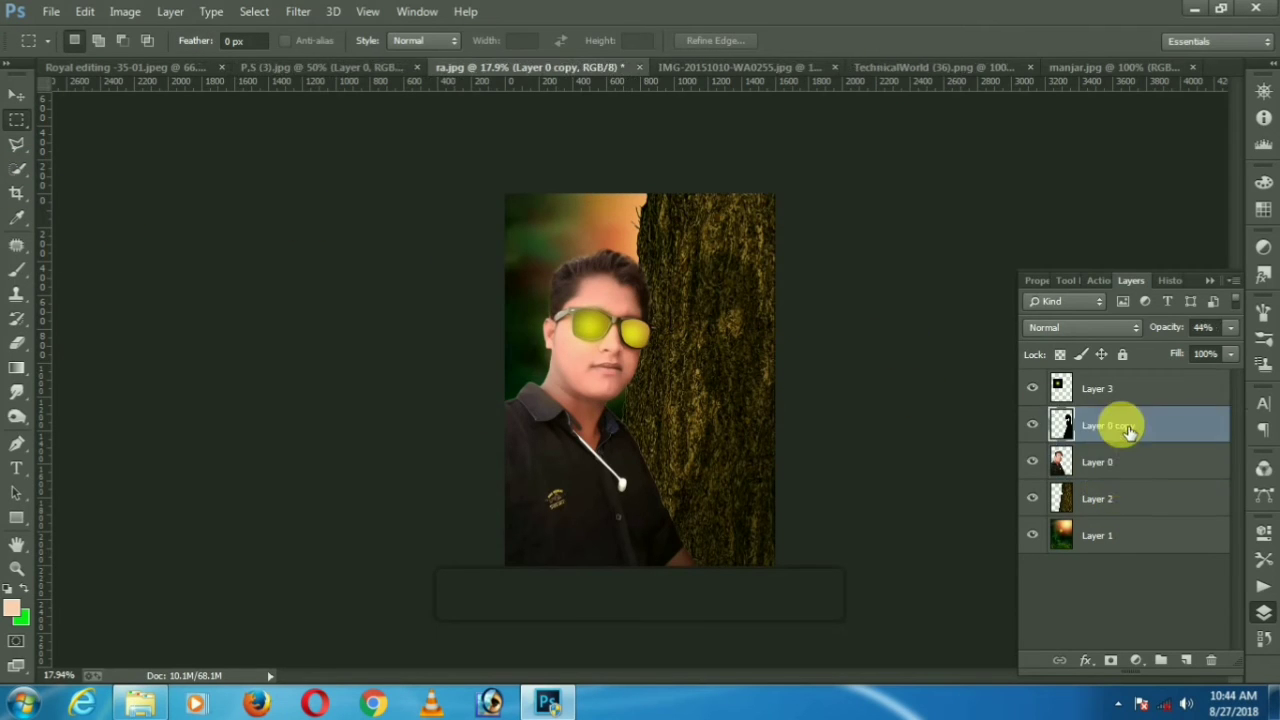
right_click(1120, 425)
left_click(762, 538)
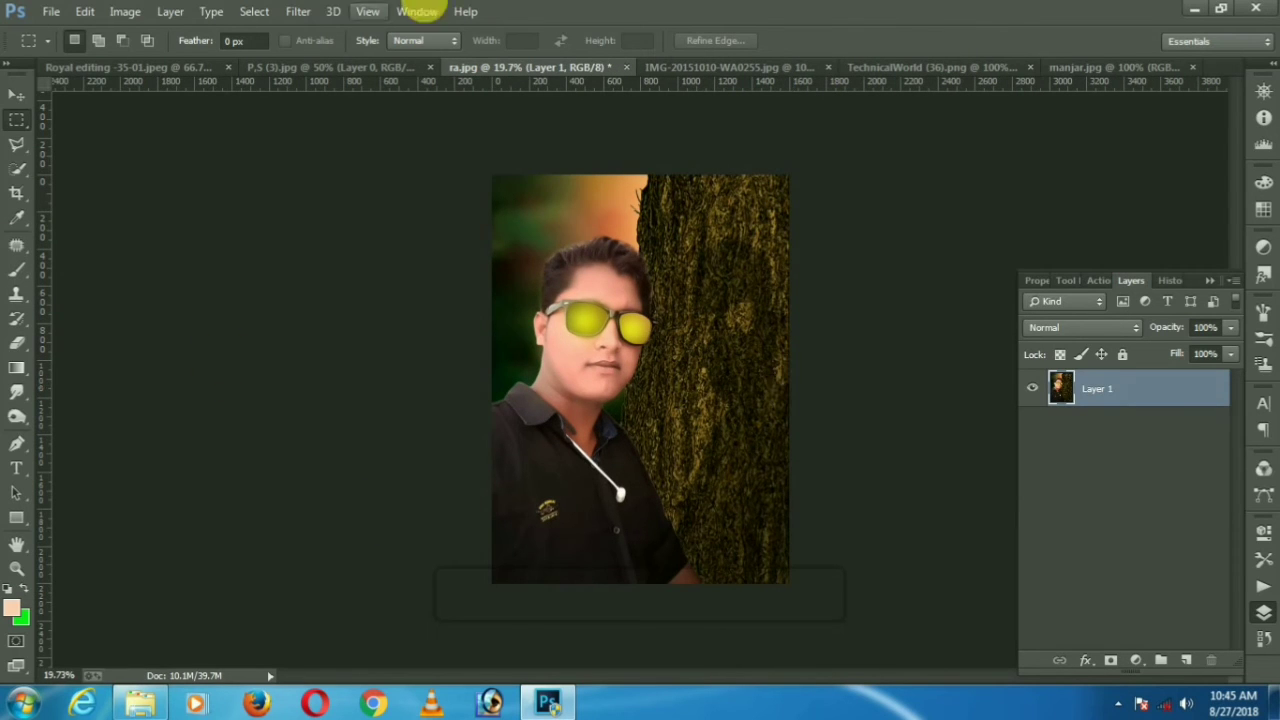
- Apply the Color Efex Pro 4 Darken / Lighten Center filter with preset 03 - Brighten Edges, and merge the result down into Layer 1
left_click(296, 11)
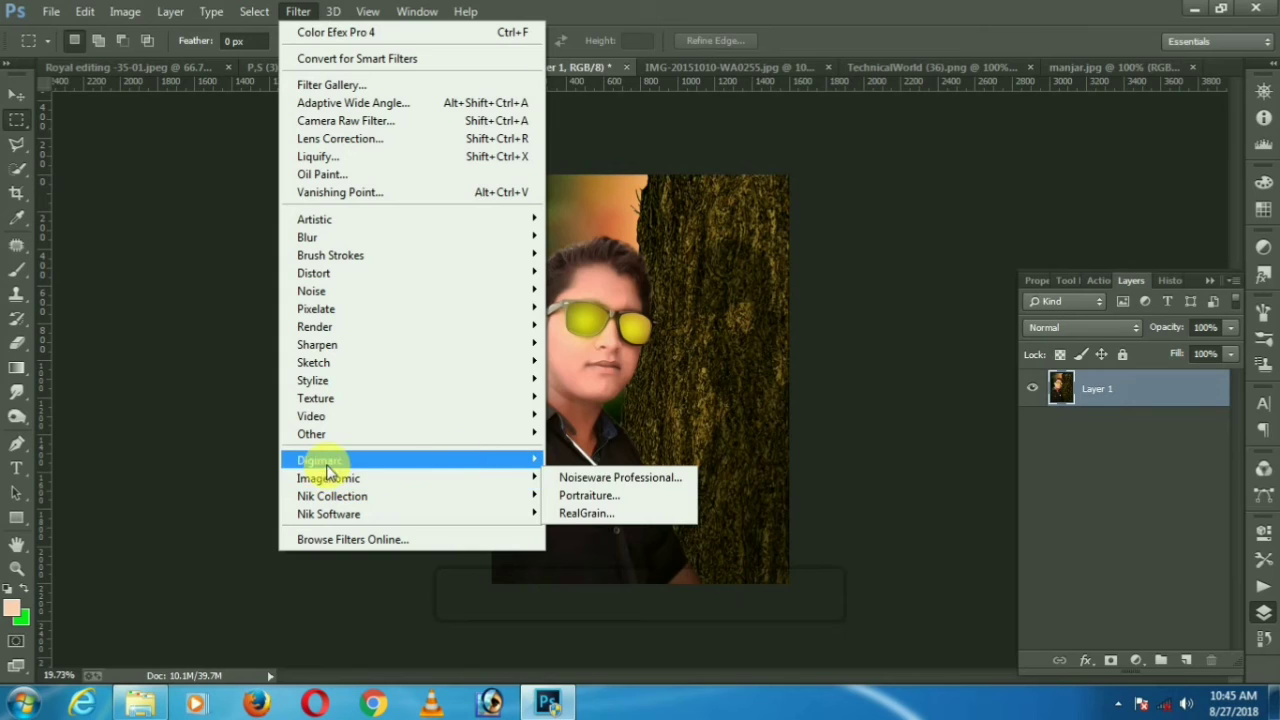
mouse_move(330, 496)
left_click(603, 502)
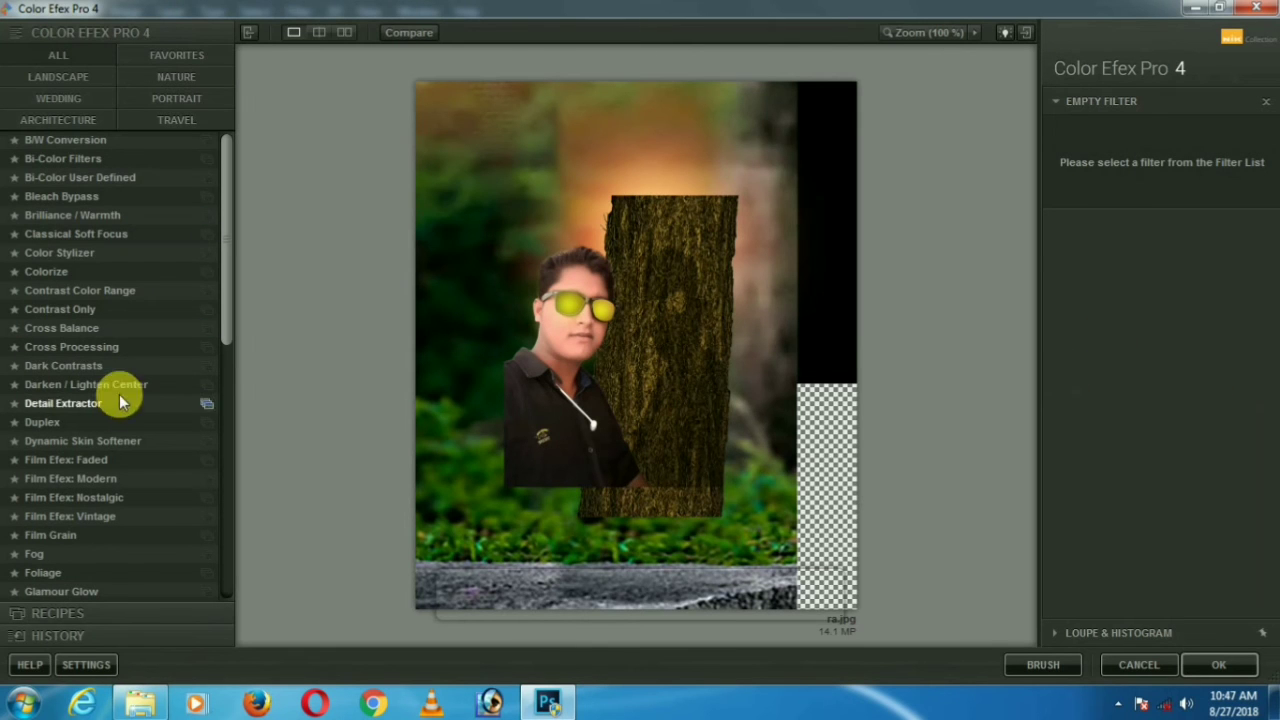
left_click(105, 368)
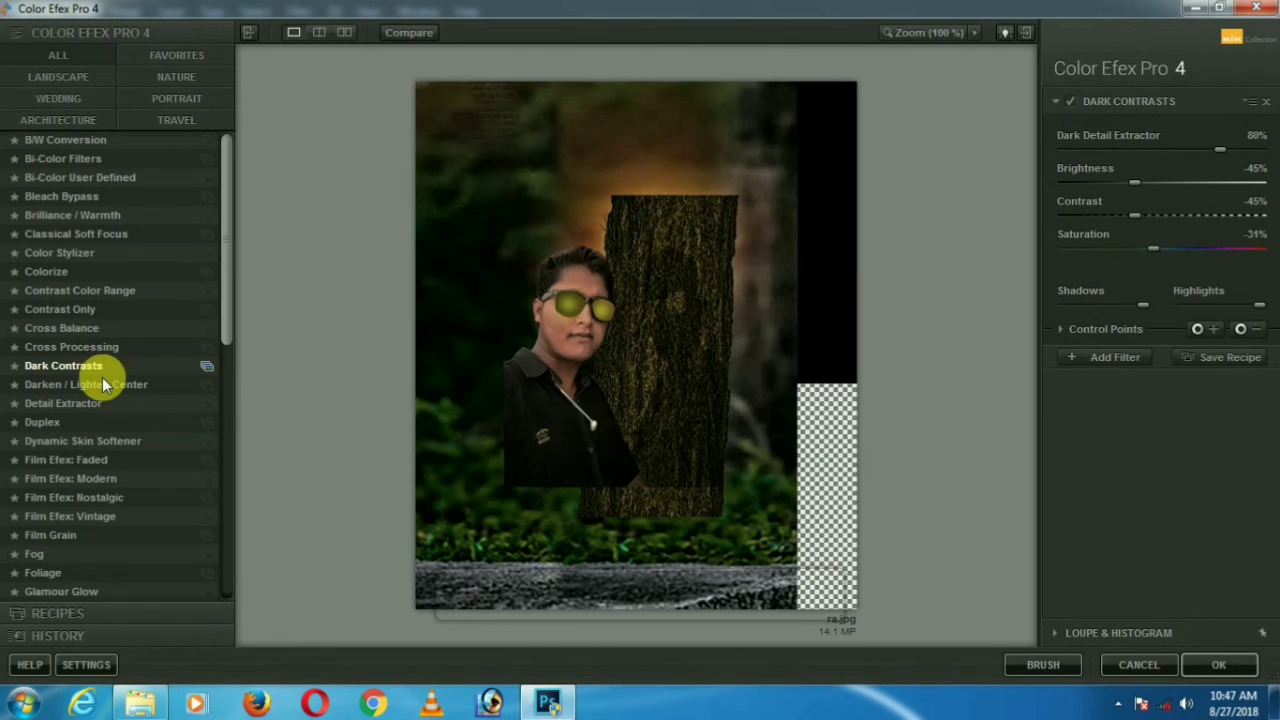
left_click(101, 384)
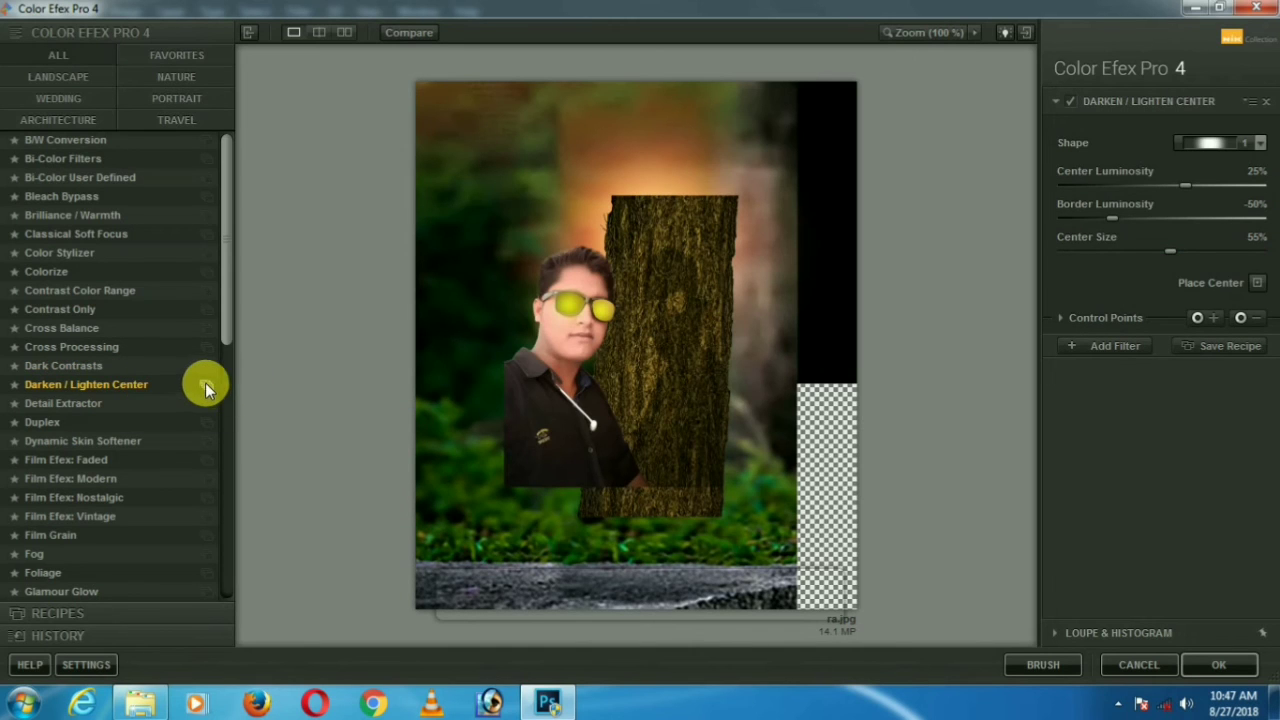
left_click(205, 384)
left_click(80, 306)
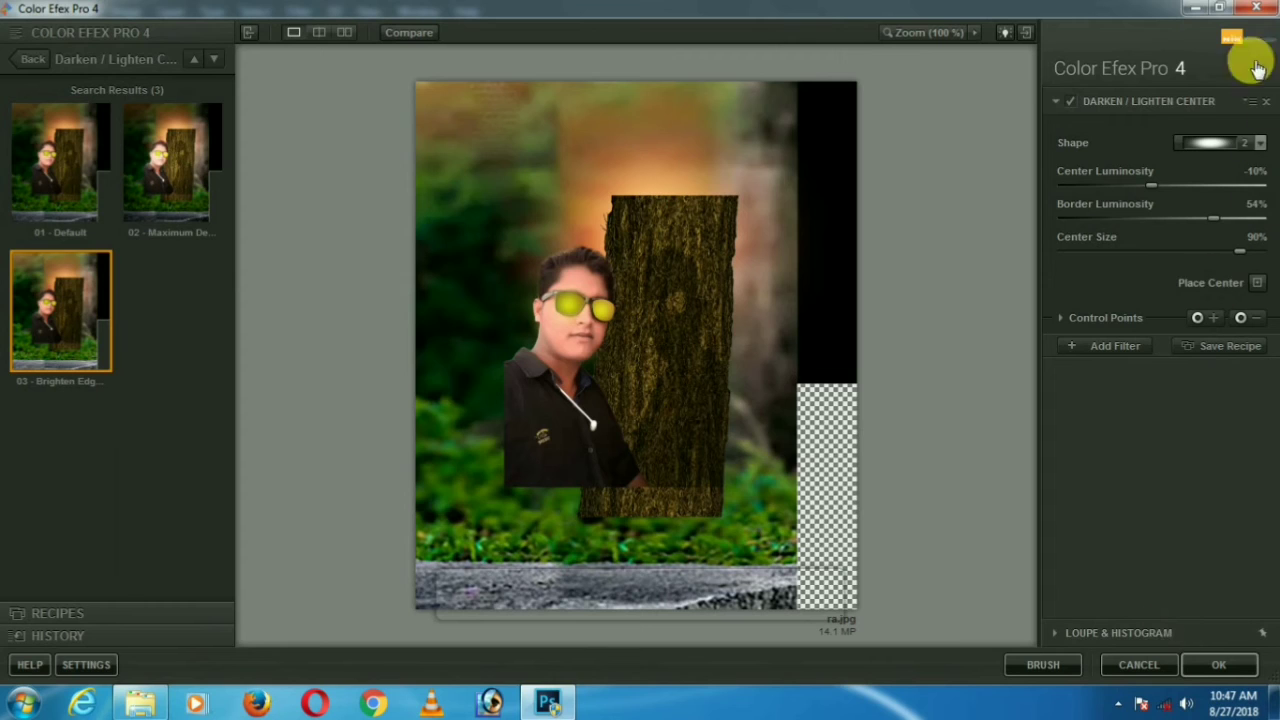
left_click(1212, 665)
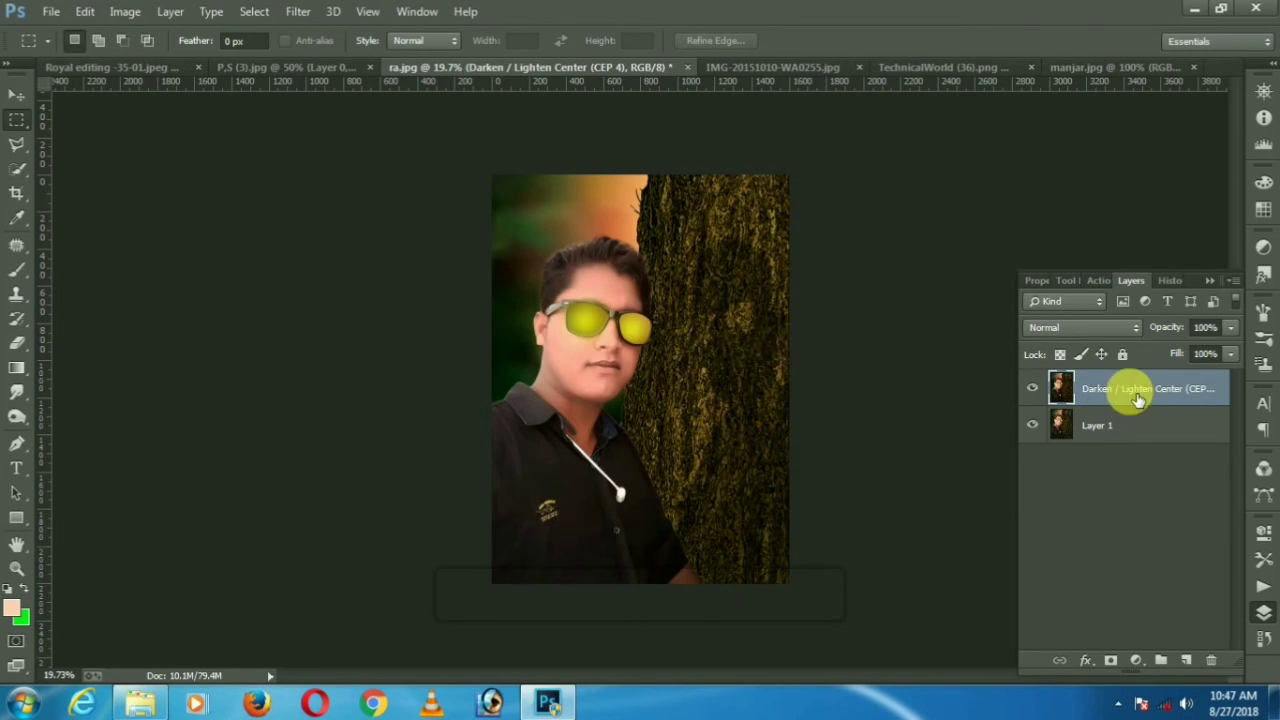
right_click(1137, 398)
left_click(808, 537)
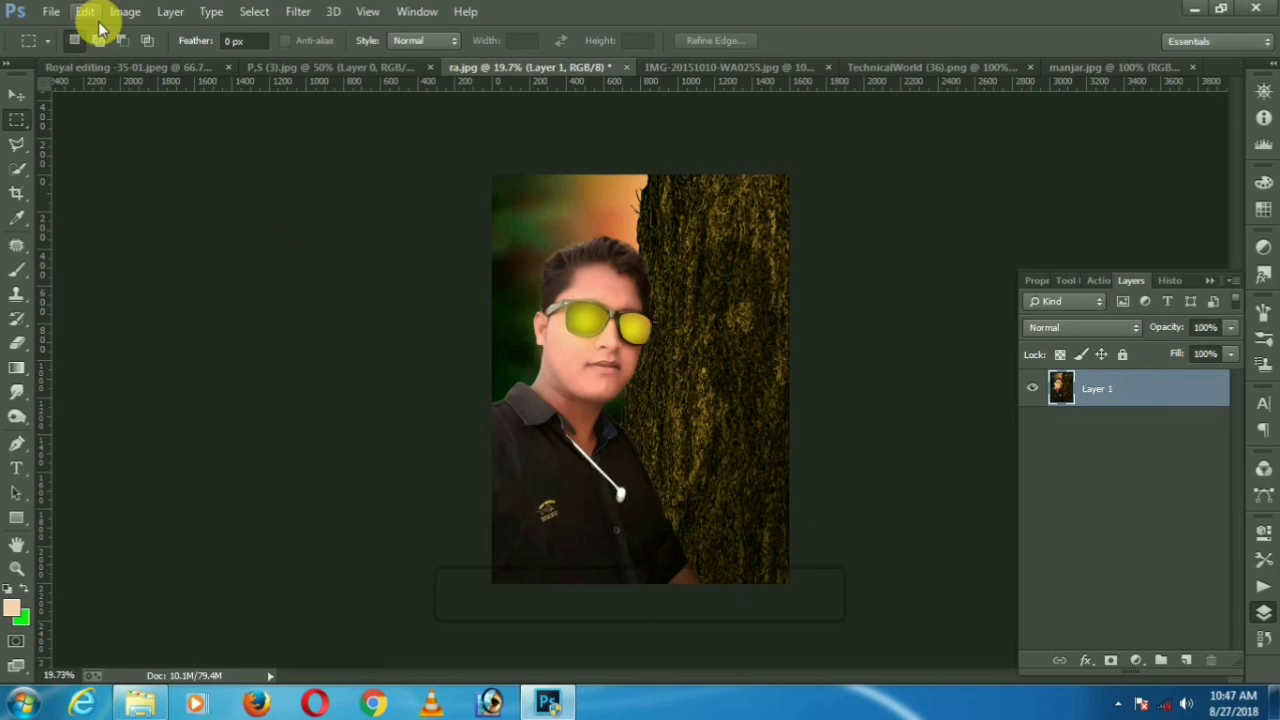
- Save the finished composite on the Desktop as a Photoshop file named "photoshop"
left_click(50, 11)
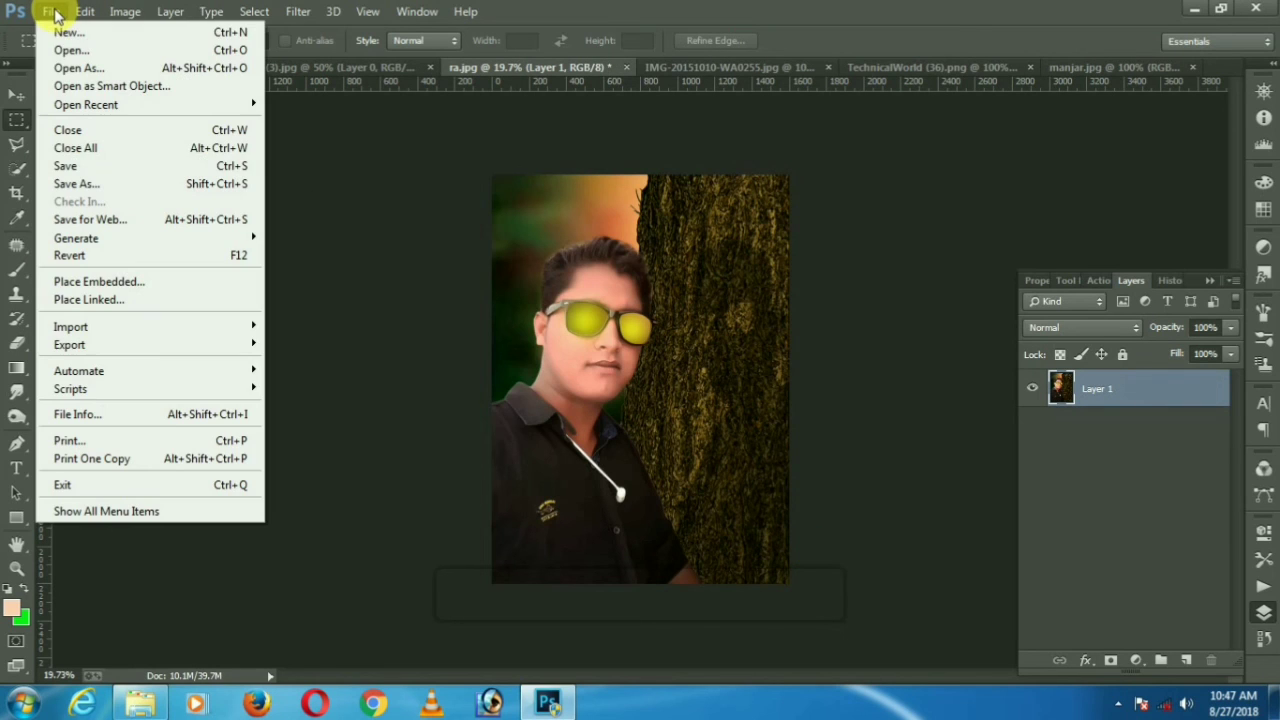
left_click(80, 166)
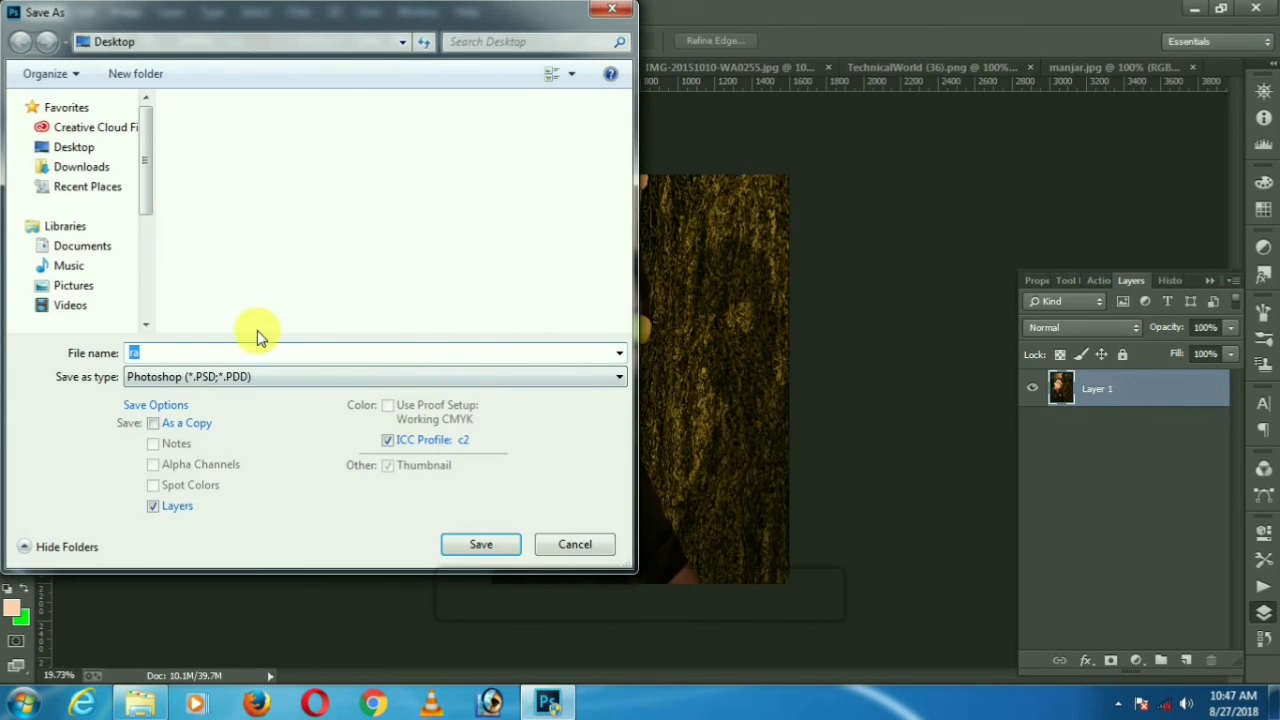
left_click(213, 352)
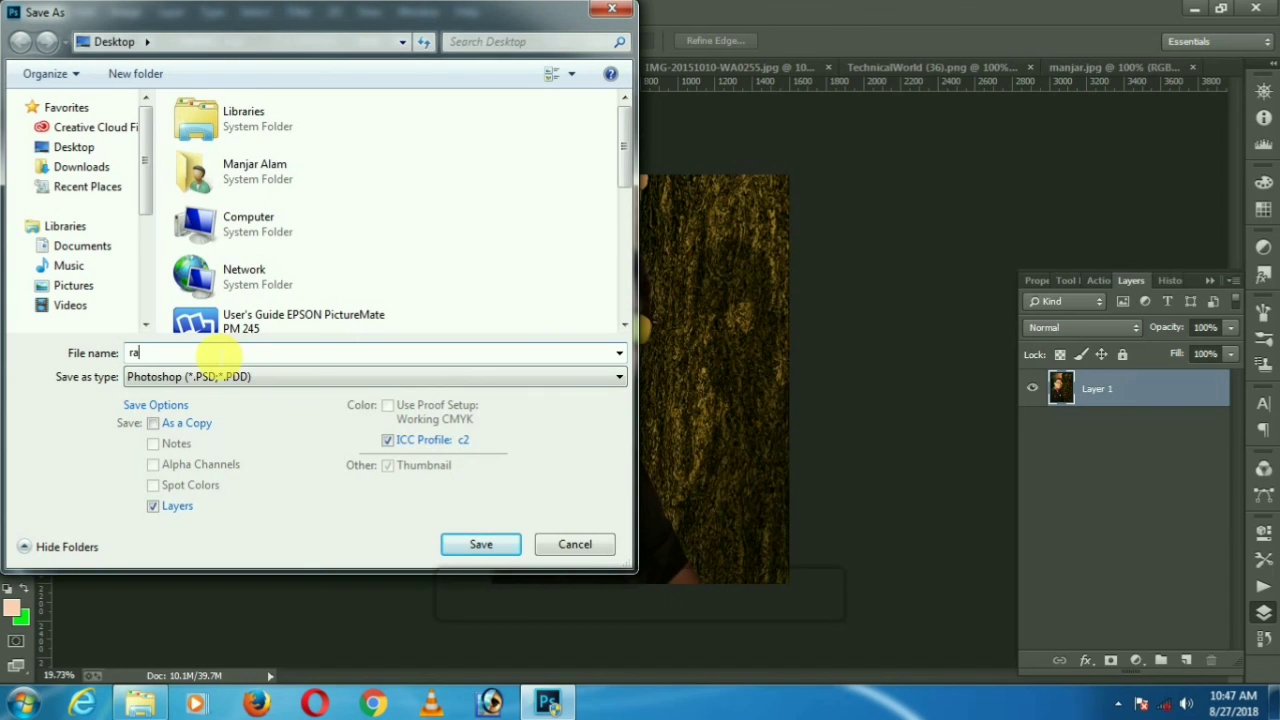
key("BackSpace")
key("BackSpace")
type("ph")
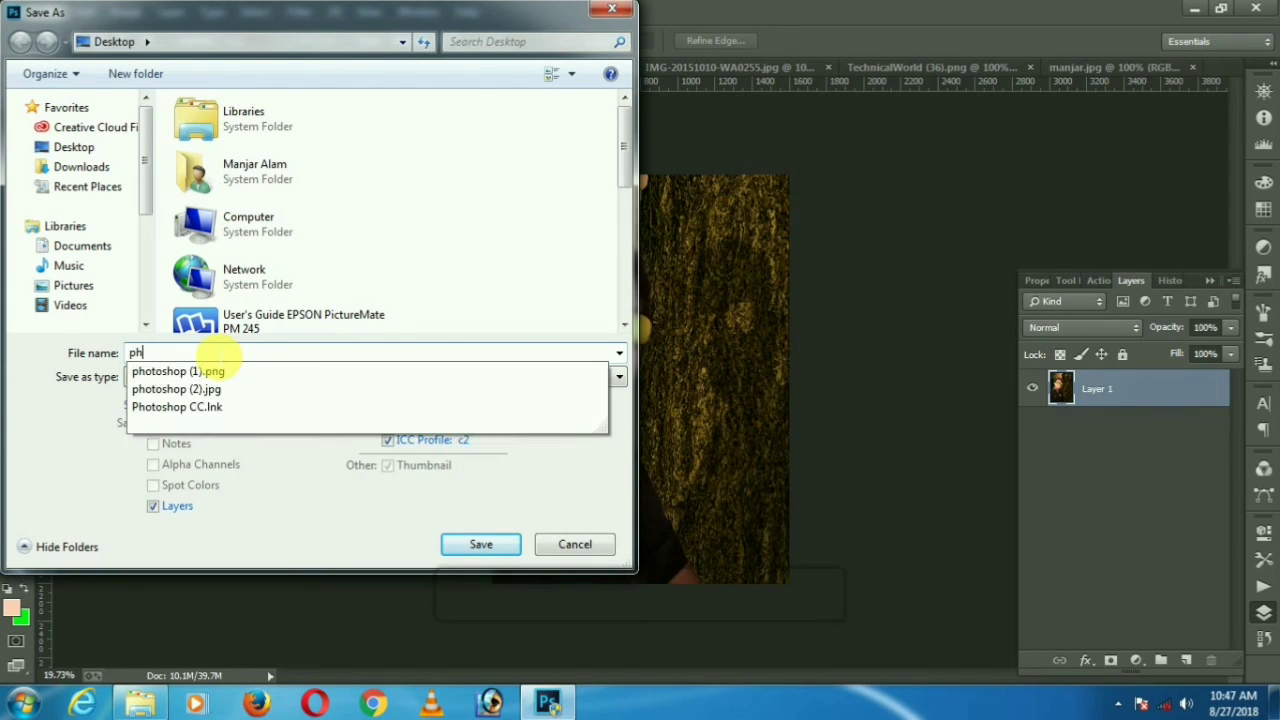
type("otos")
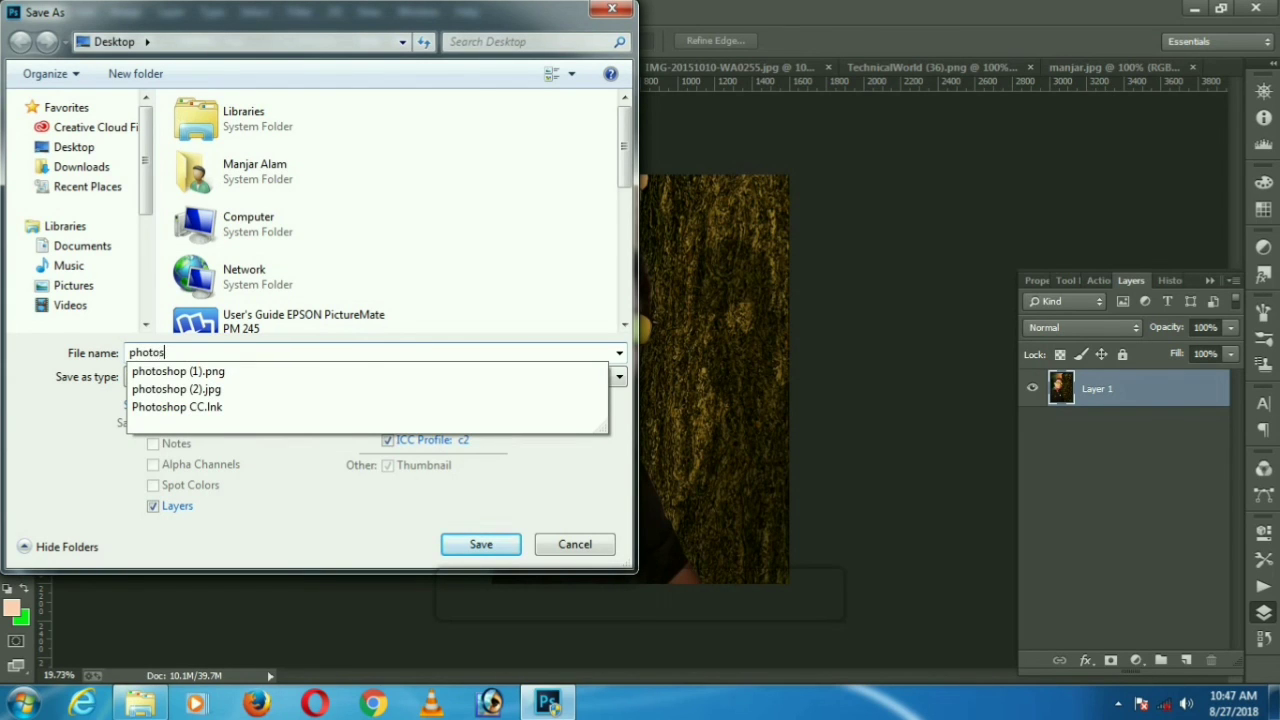
type("hop")
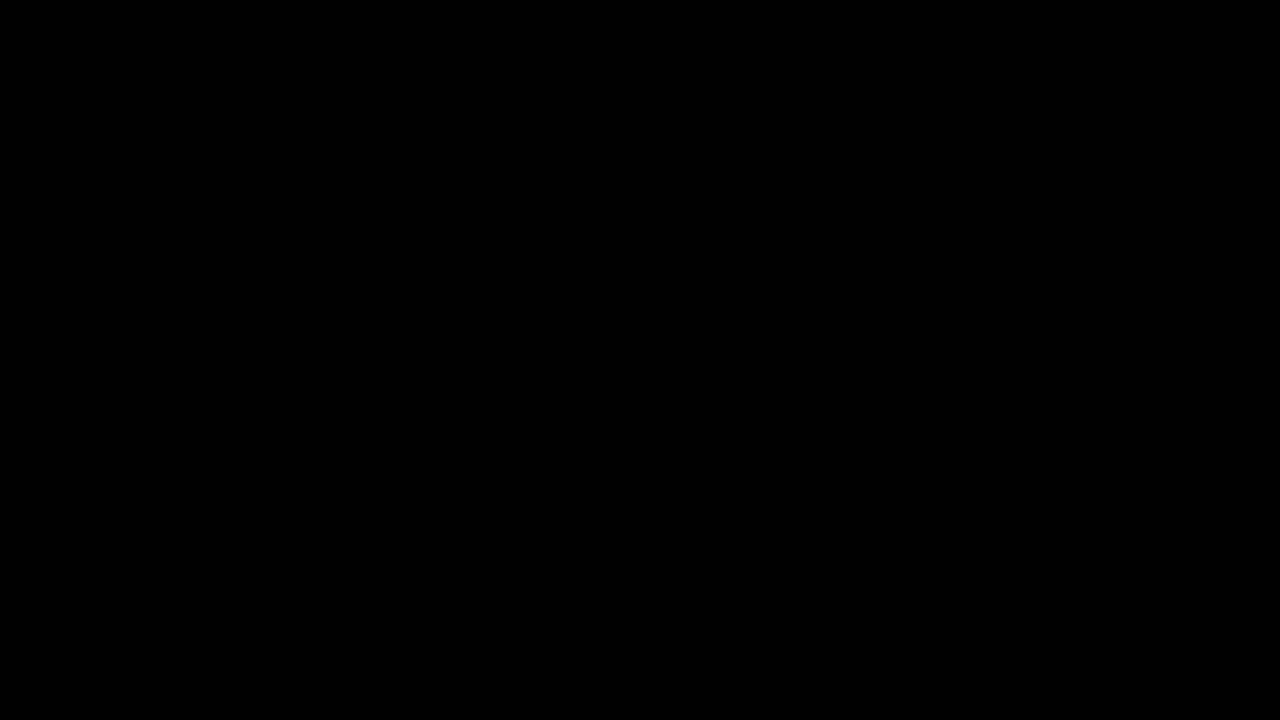